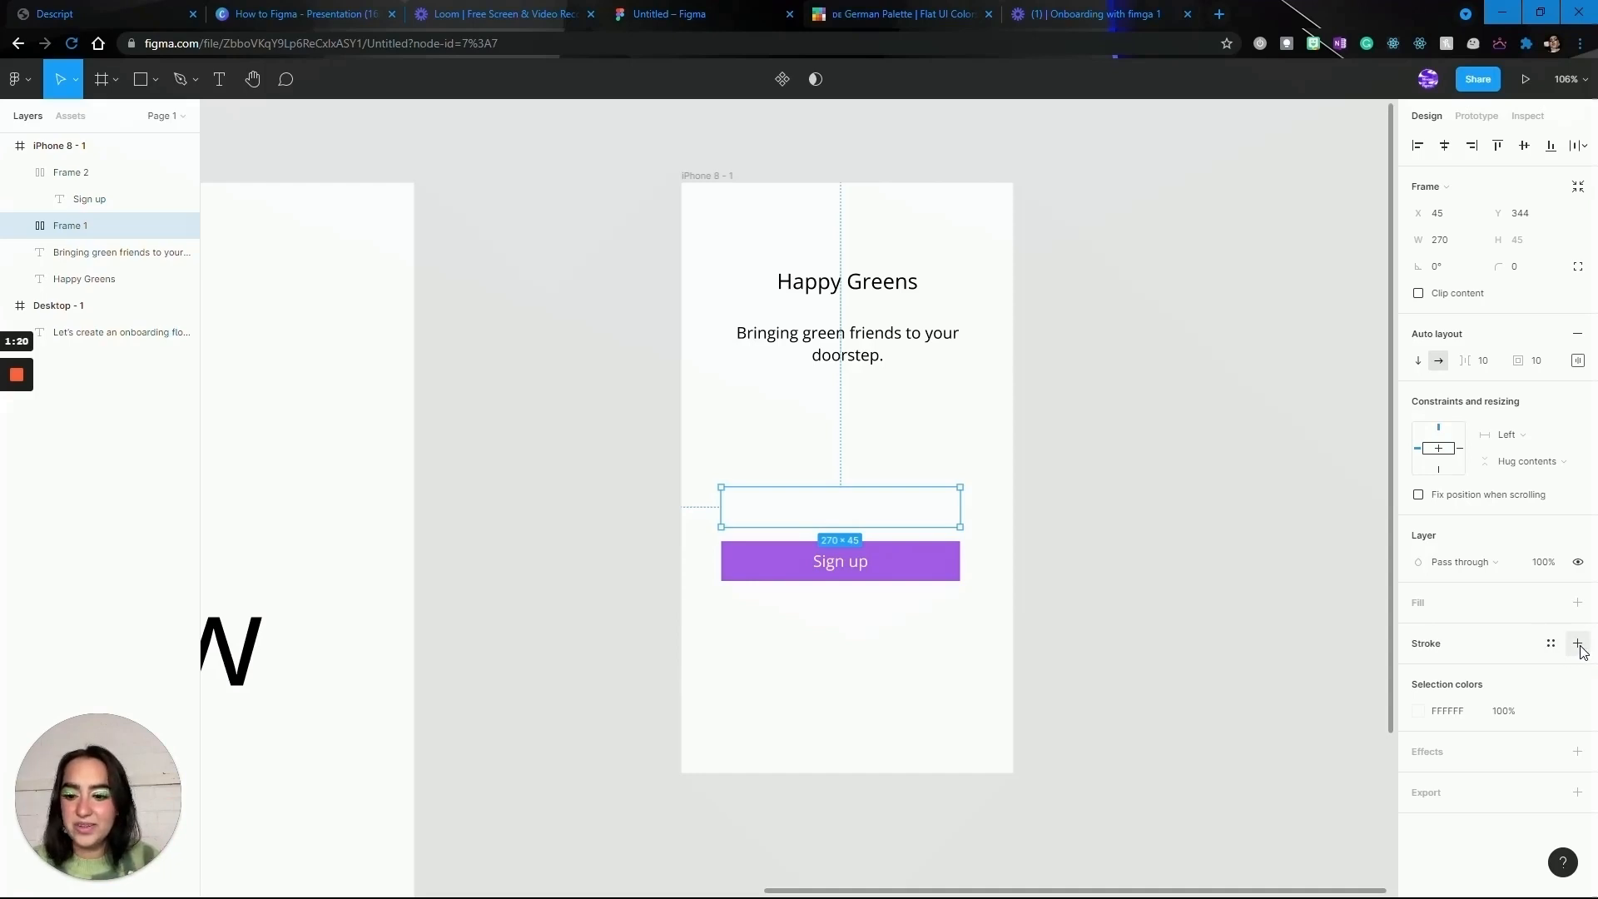
Add a 1 px inside stroke in purple A55EEA to the empty button frame above the Sign up button
click(1581, 648)
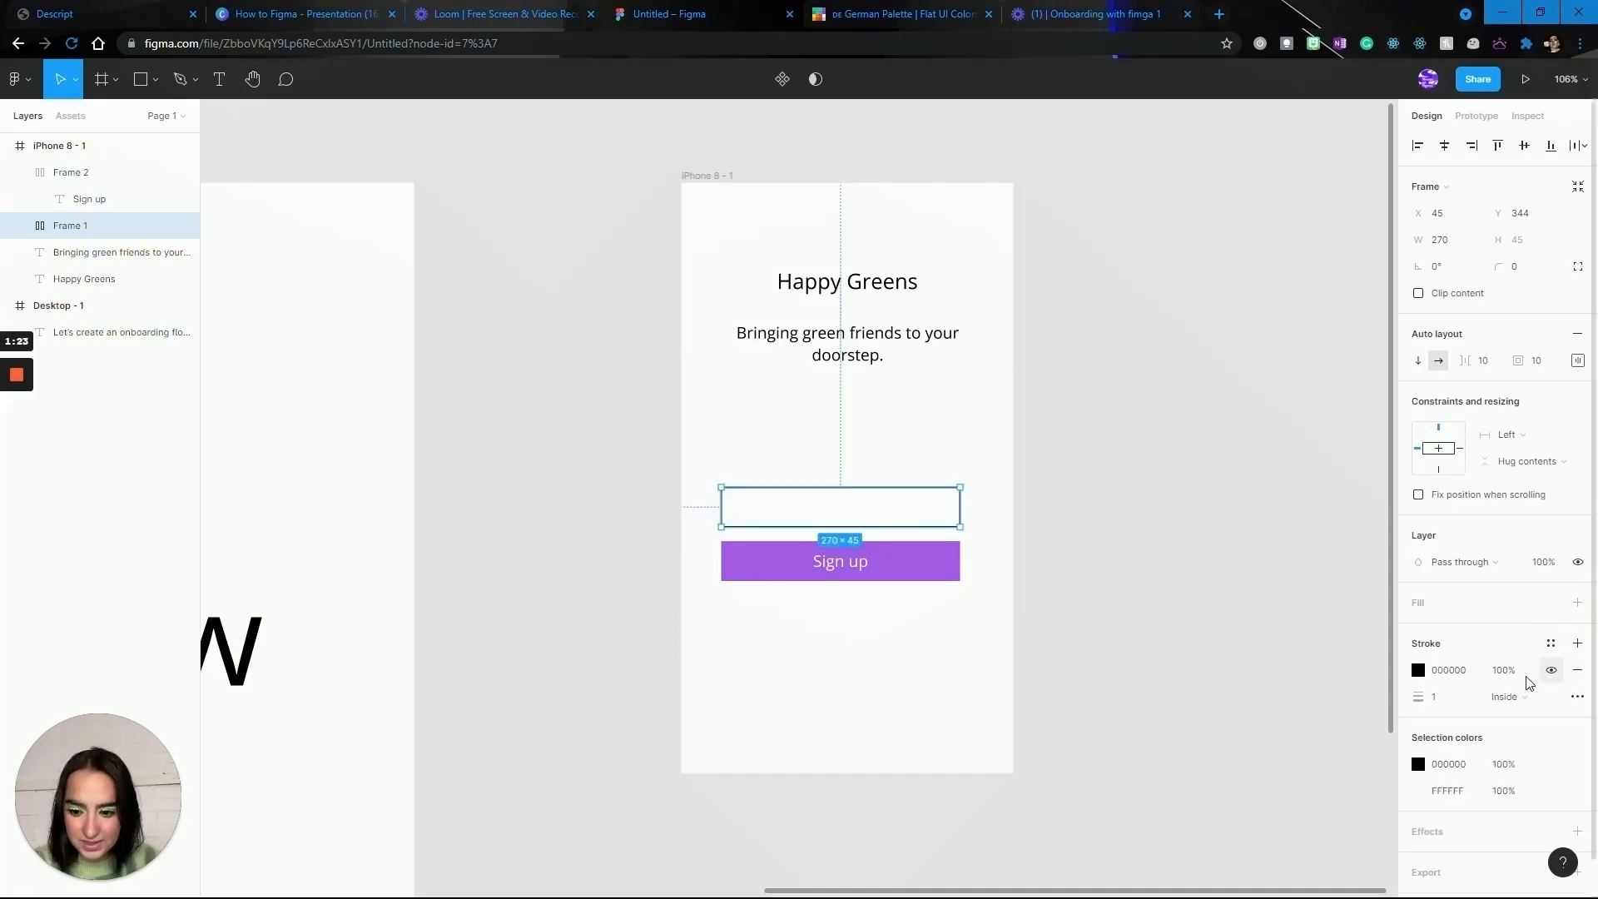
click(1419, 673)
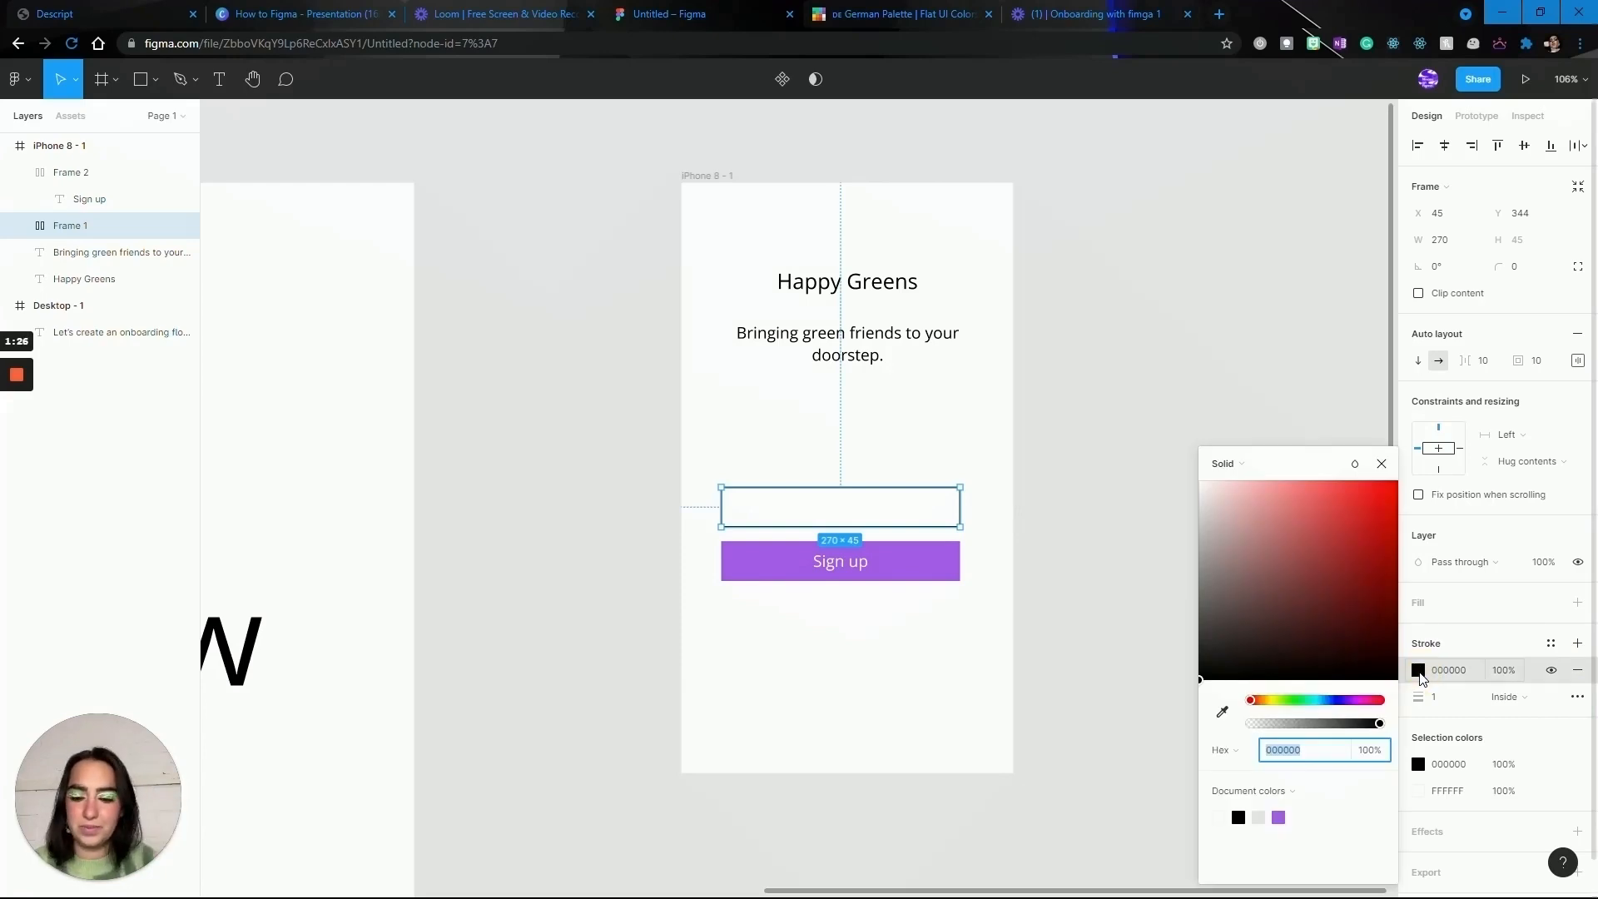
click(1279, 817)
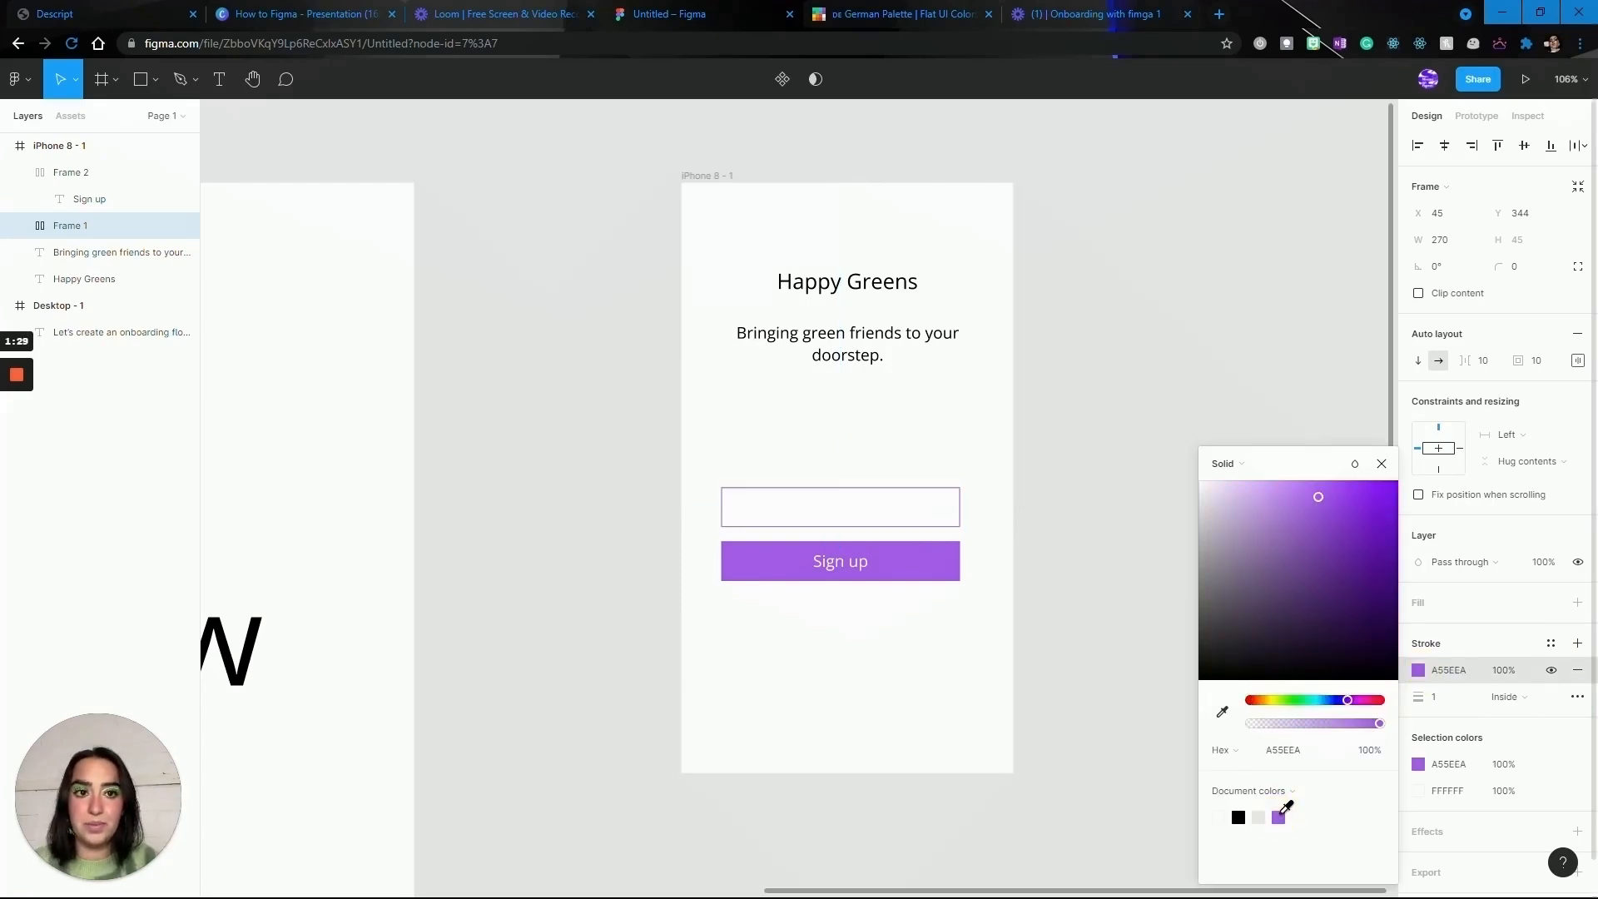
click(1523, 722)
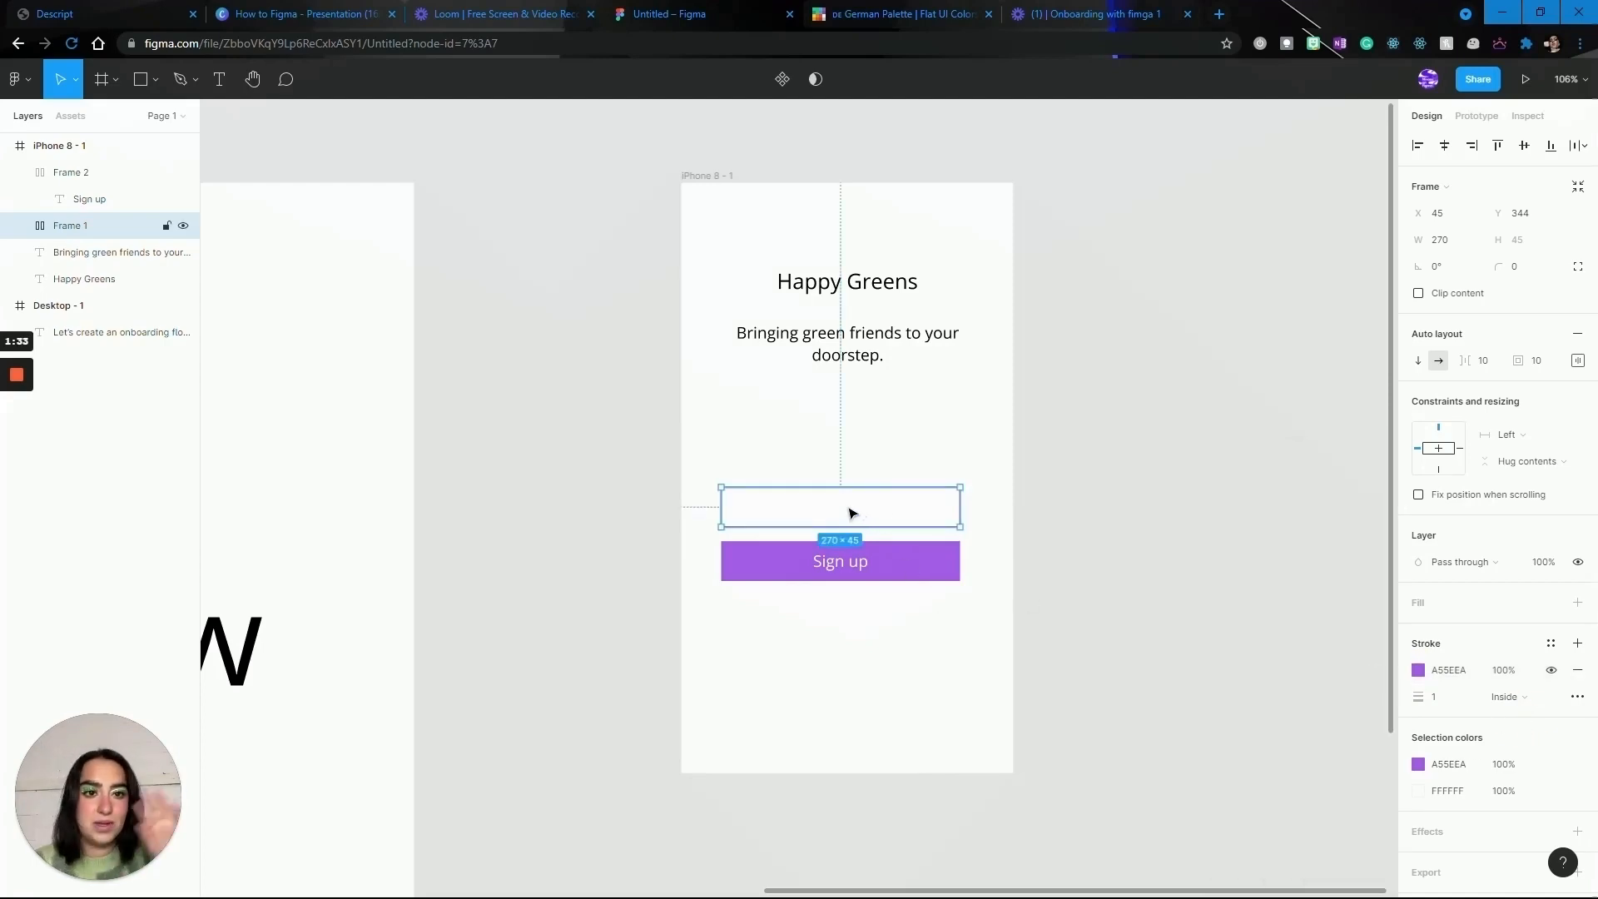
Paste the "Sign in" text into the outlined button and set its fill to purple A55EEA
key(ctrl+v)
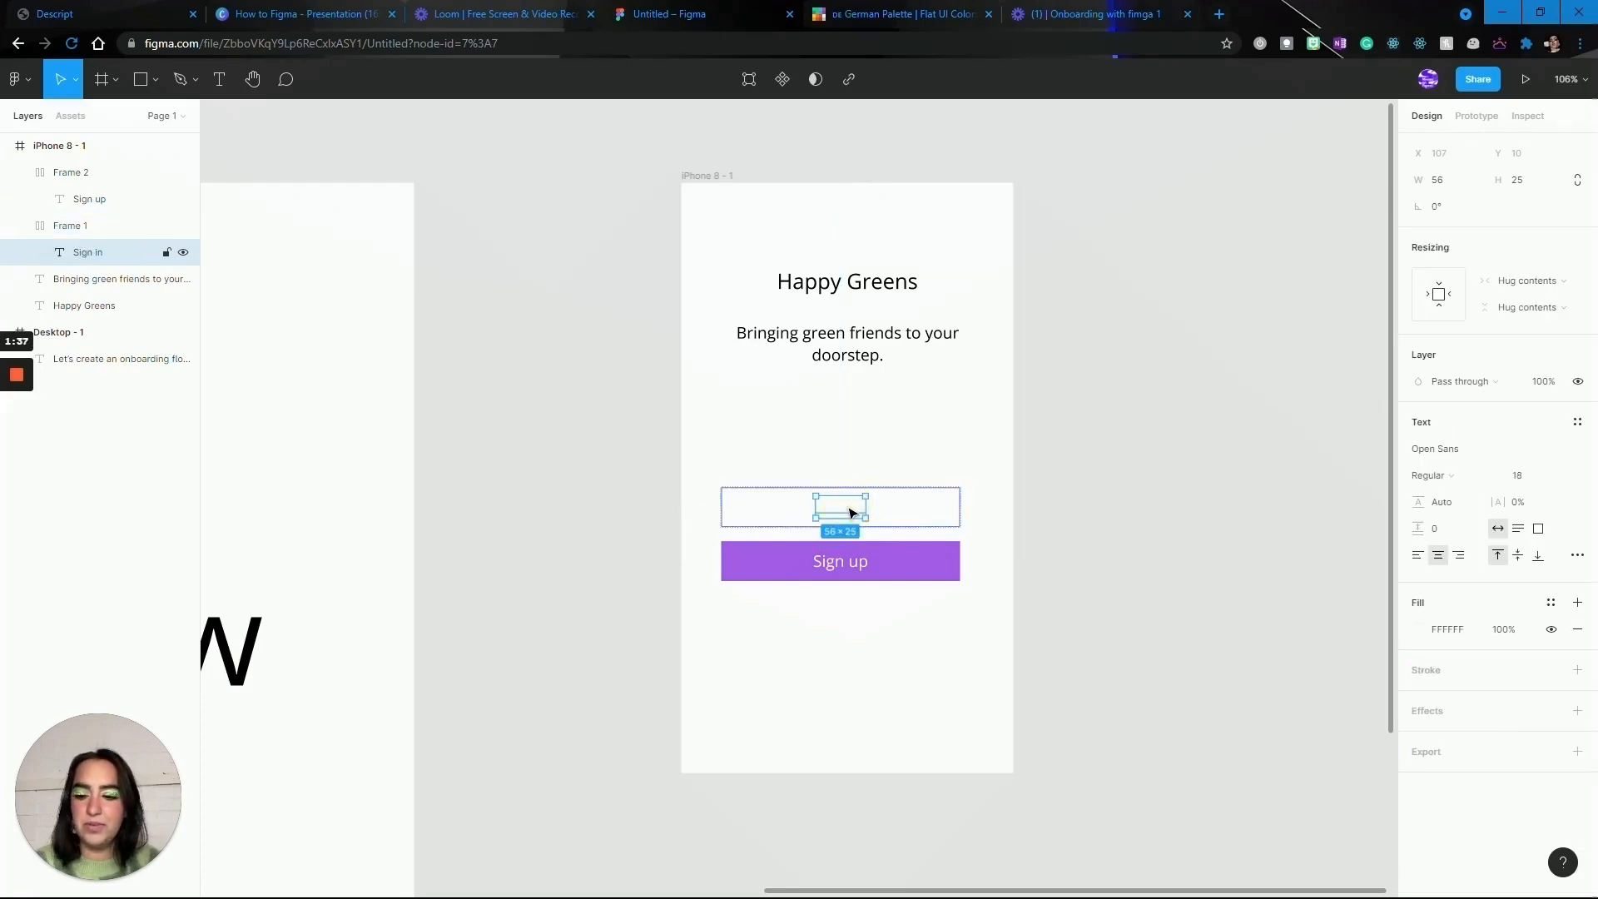
click(1419, 630)
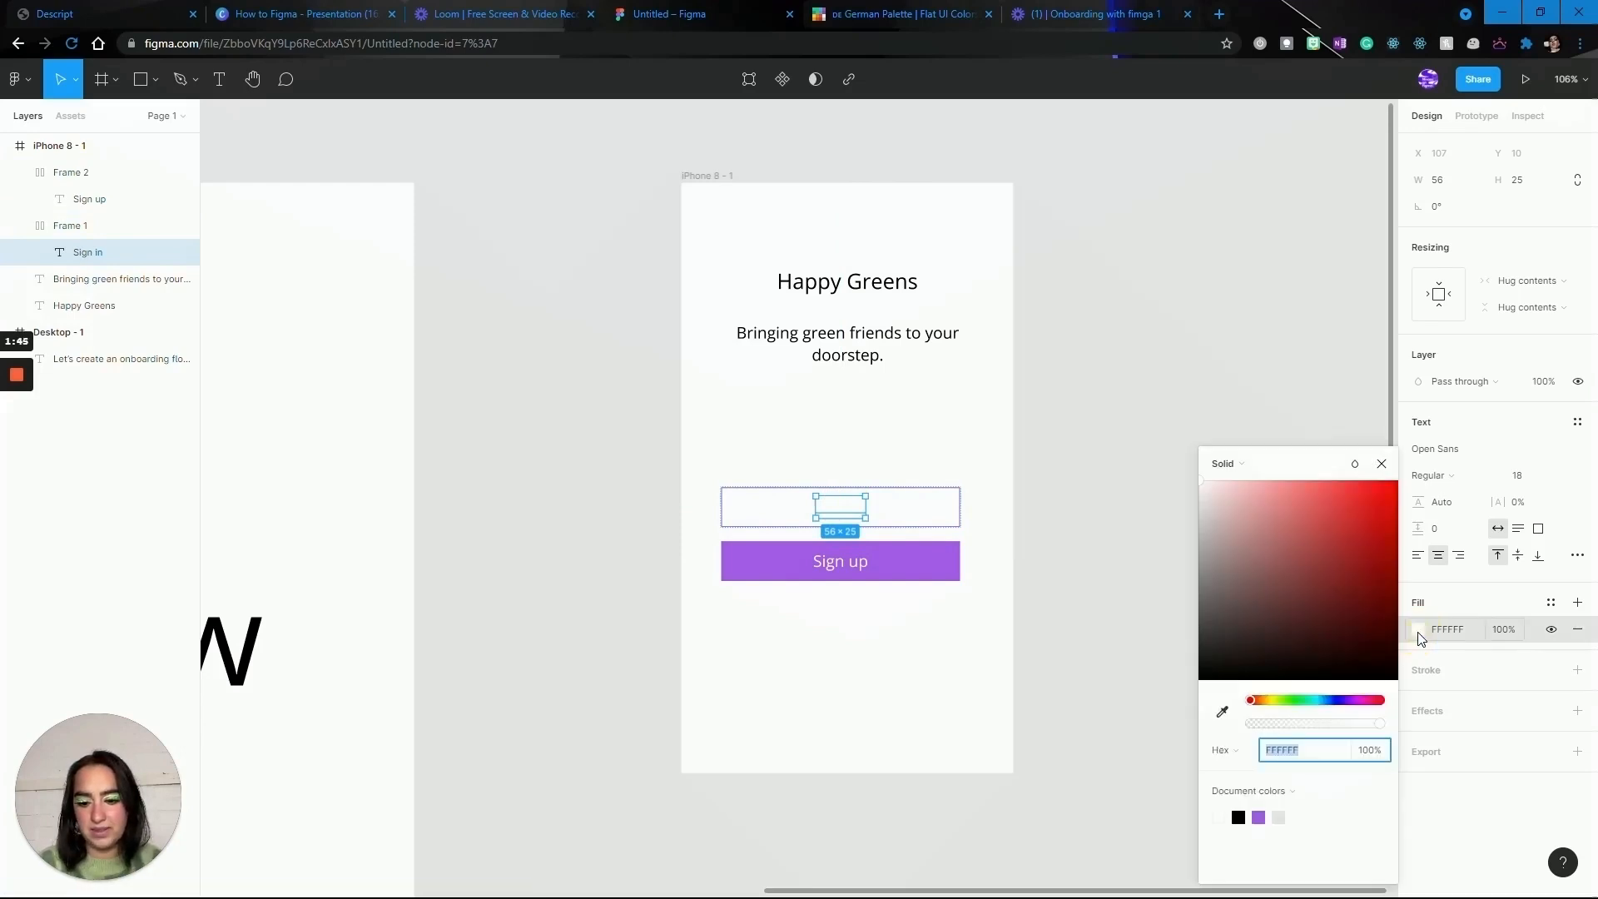
click(1262, 815)
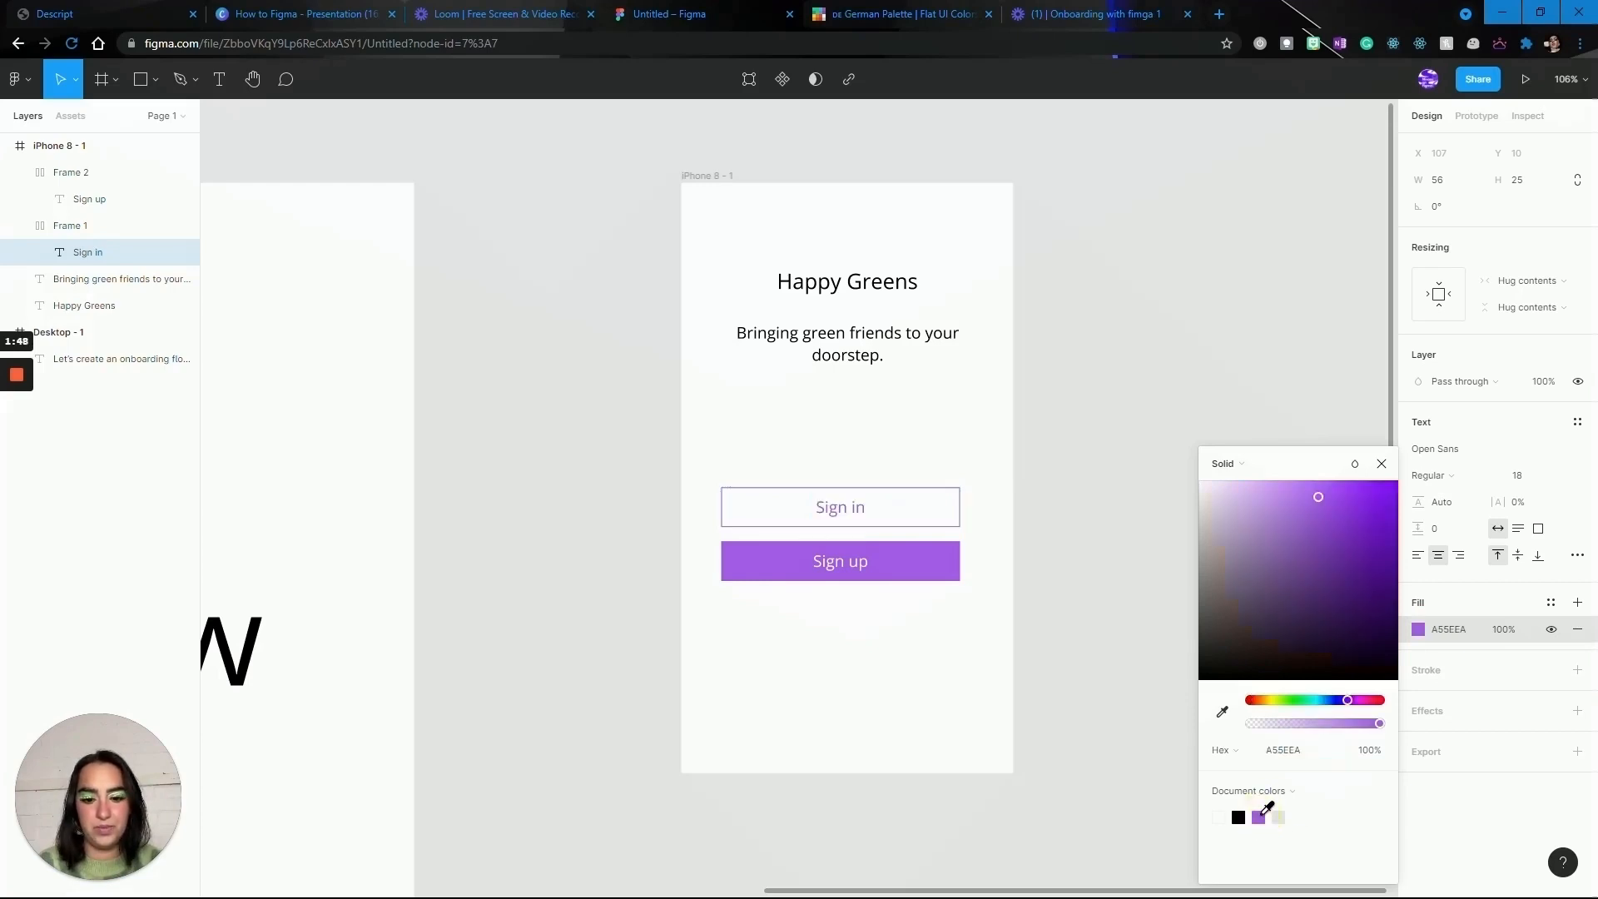
click(1114, 652)
Move the Sign in button below the Sign up button, to about Y 475
scroll(1111, 652, up, 1)
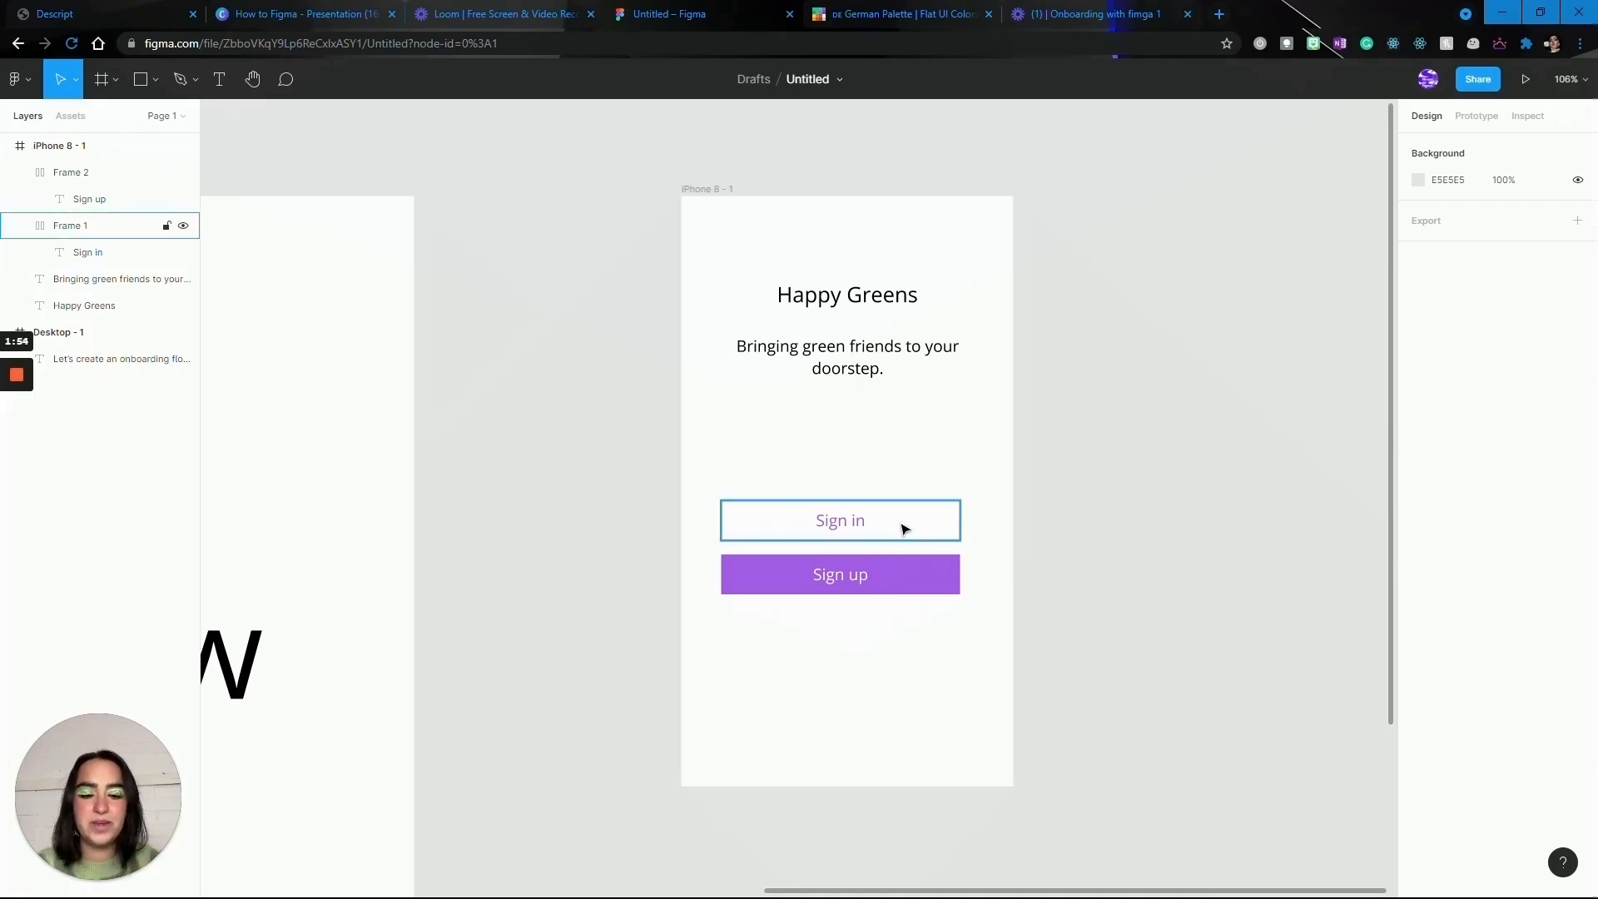
drag(905, 528, 899, 639)
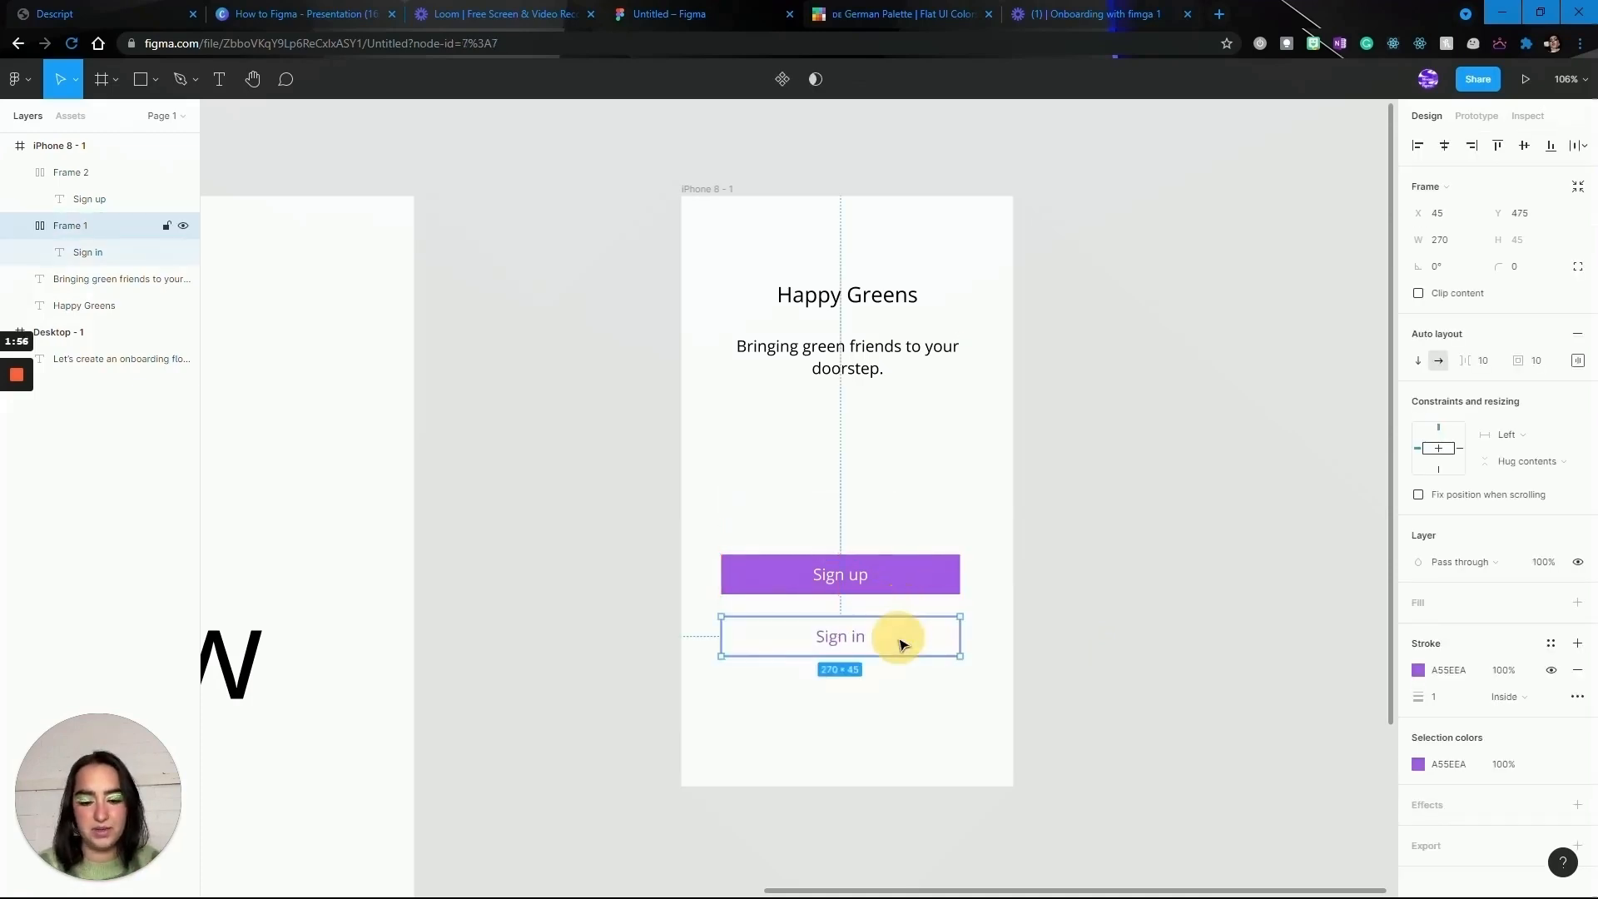
click(872, 709)
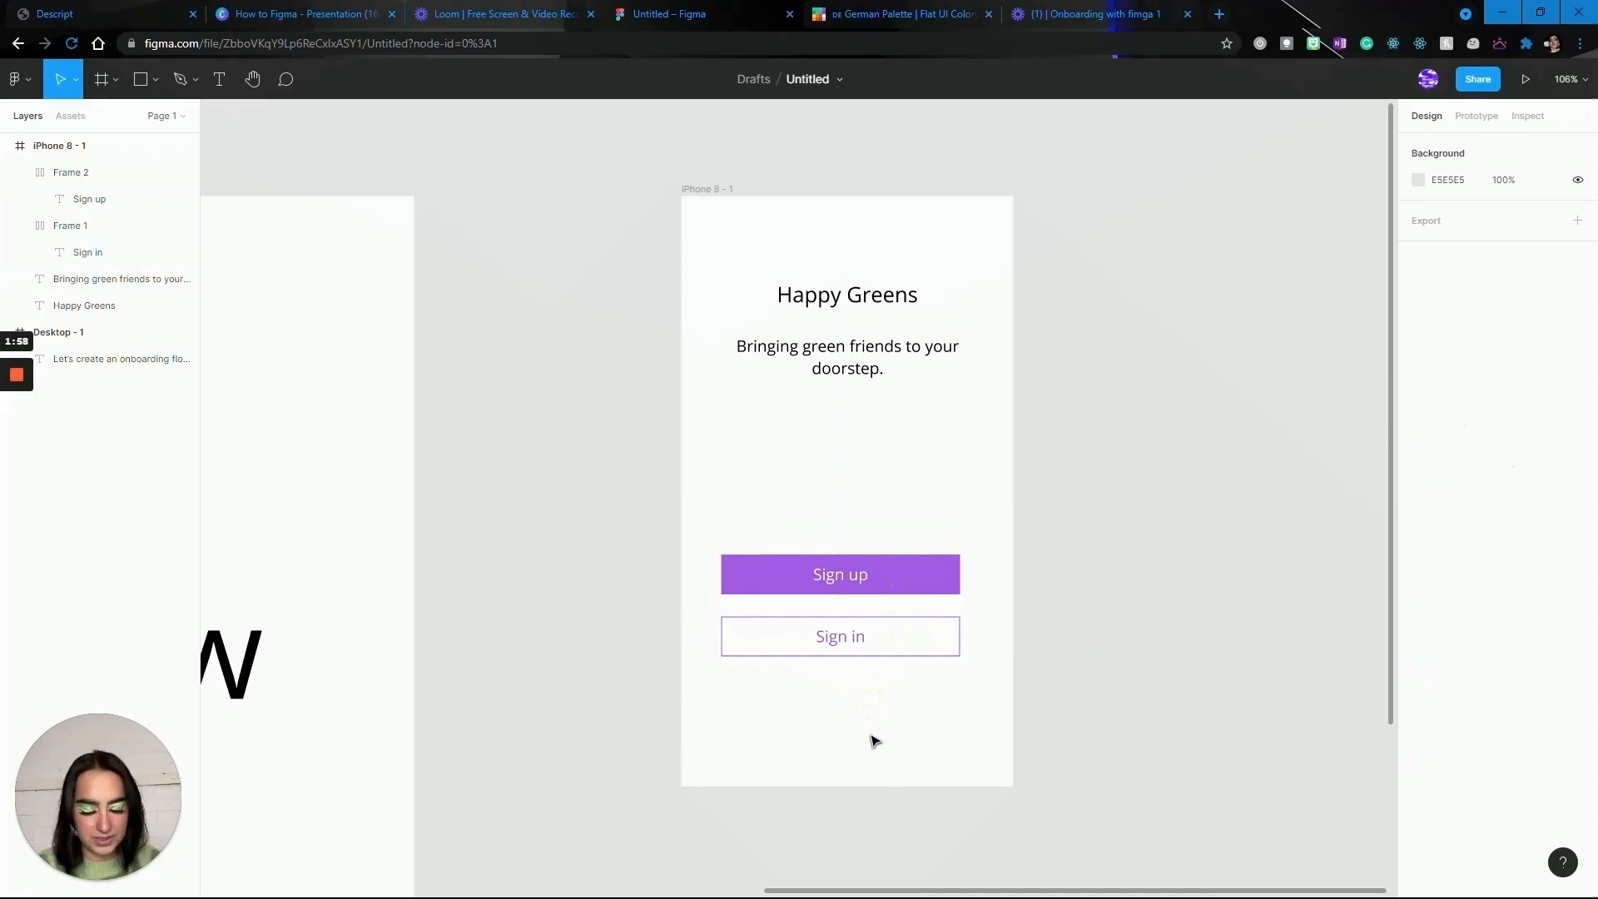
Align the texts and both buttons on their horizontal centers and shift them together to the middle of the phone frame
drag(870, 733, 825, 264)
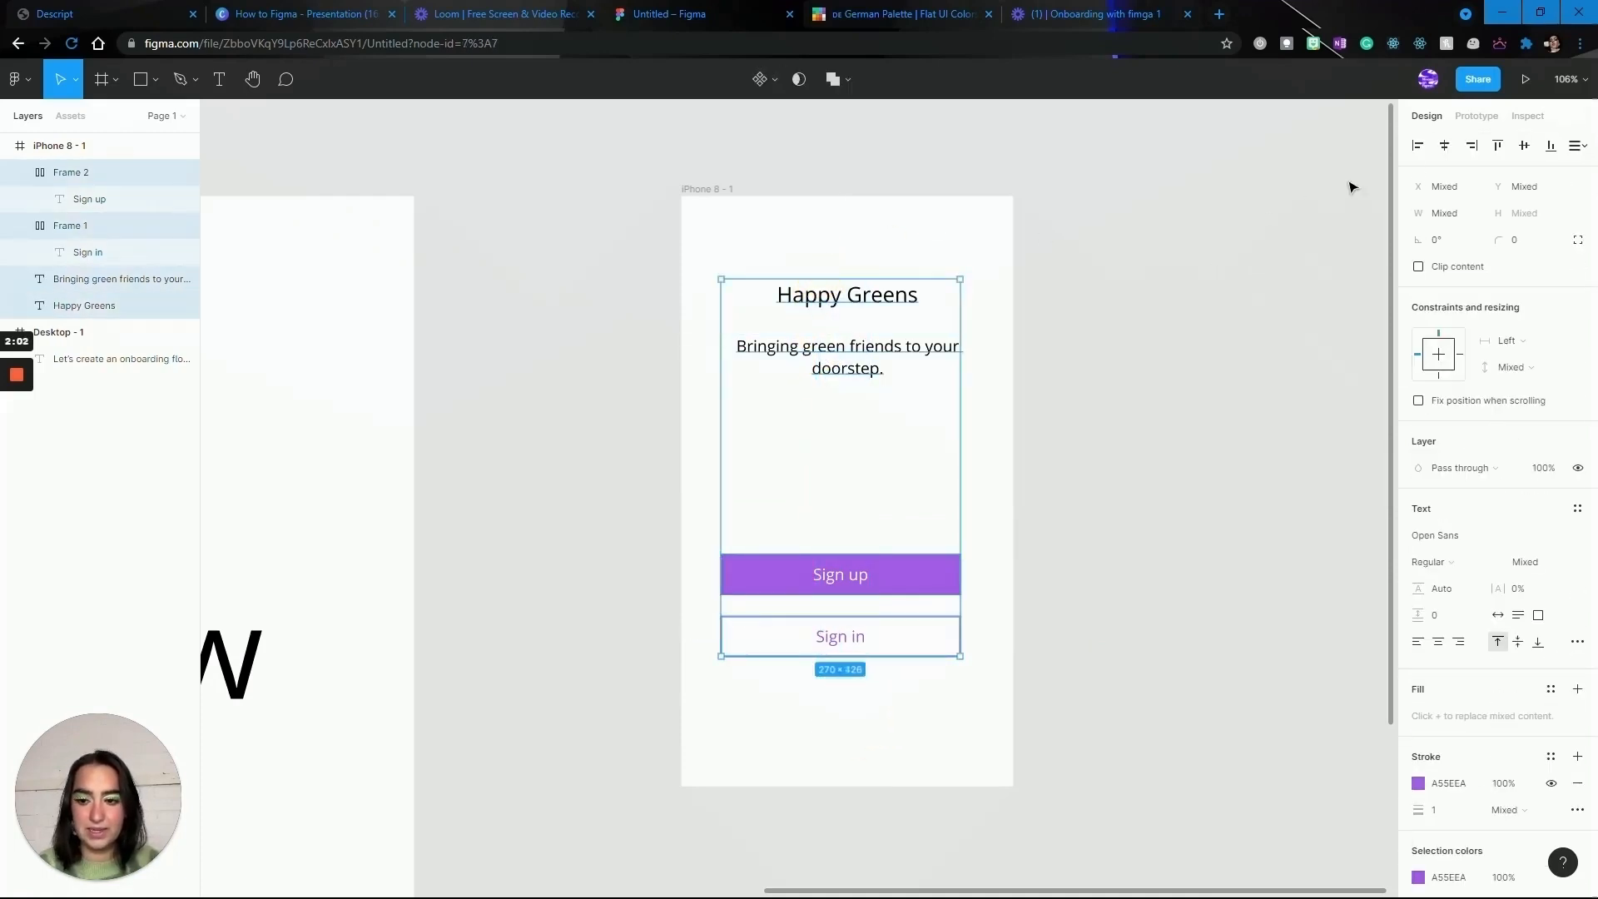
click(1445, 148)
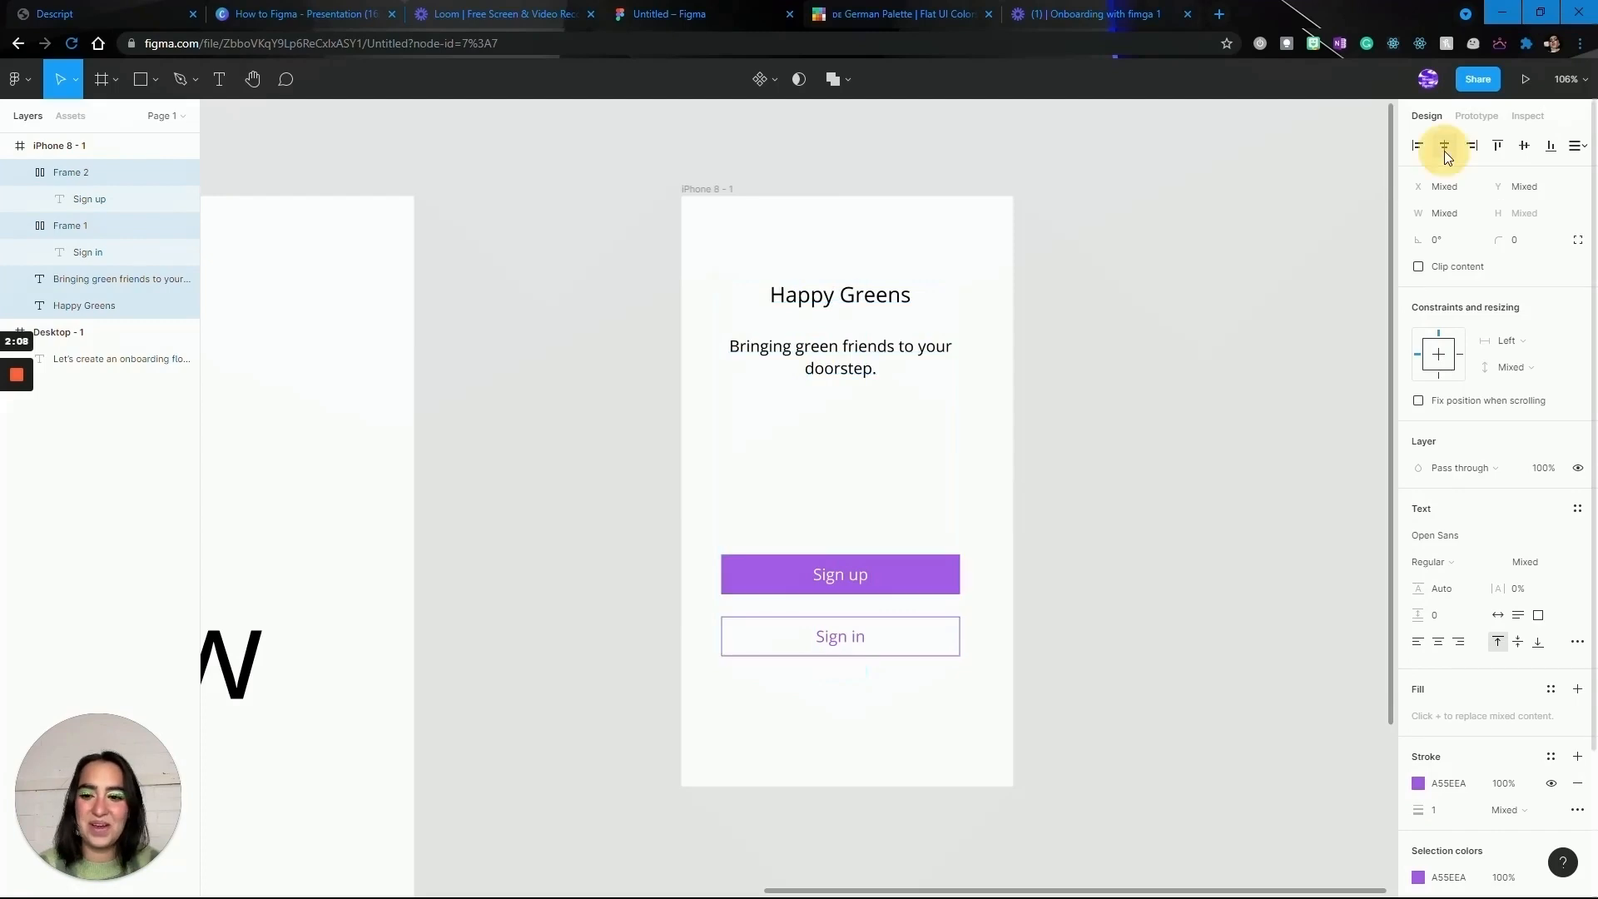
drag(899, 332, 910, 334)
click(944, 447)
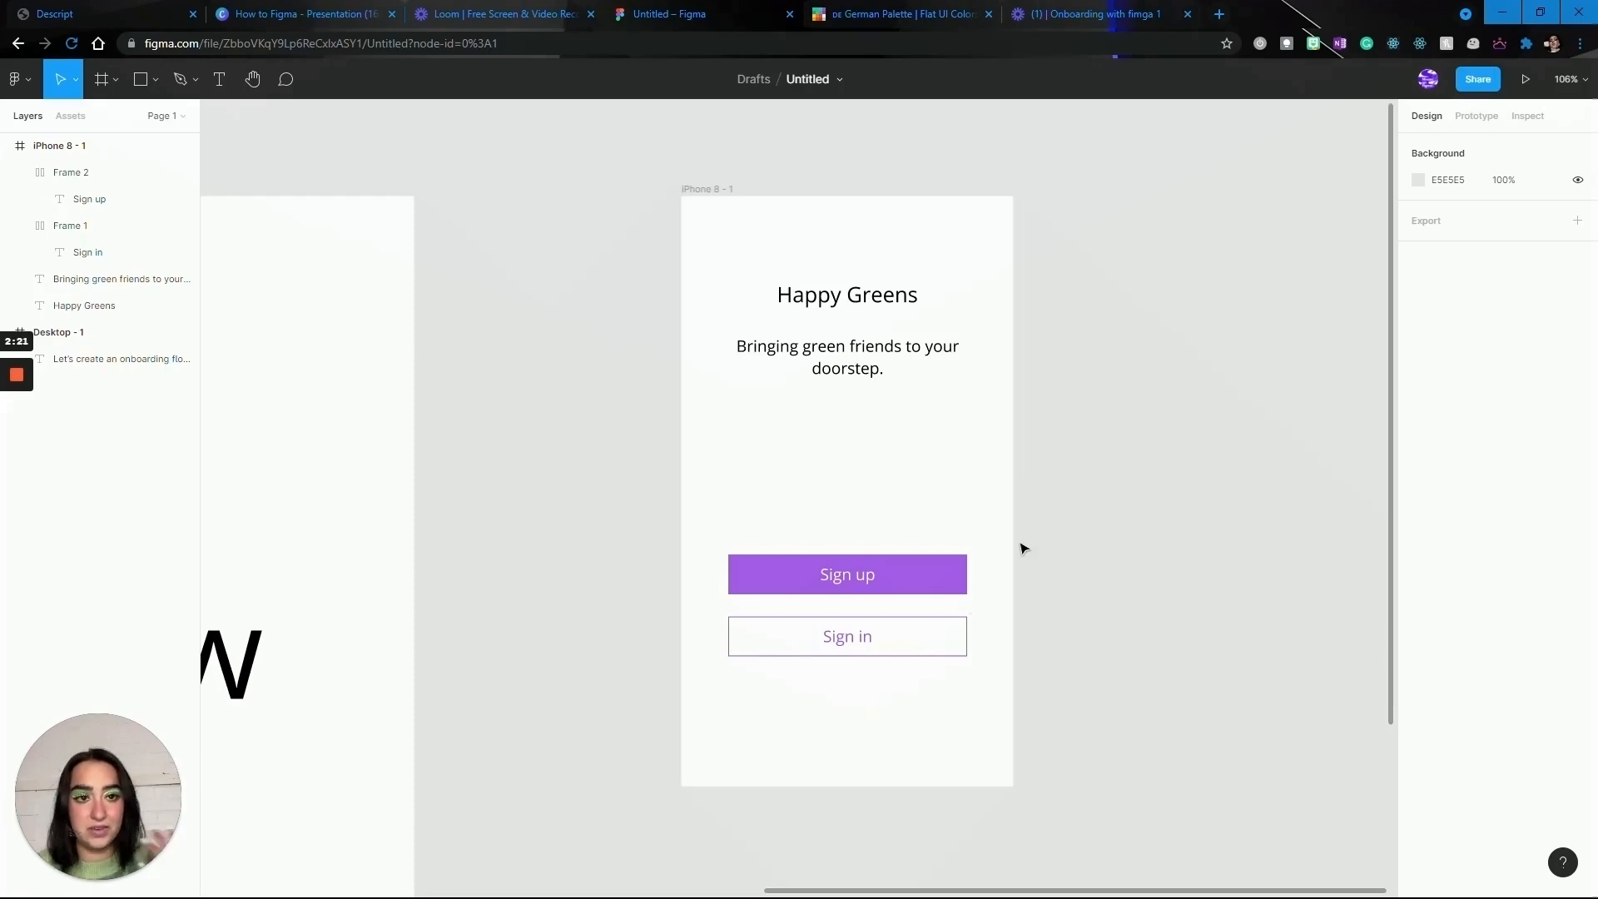
Add a second iPhone 8 frame and place it beside the first one with their upper edges aligned
scroll(1023, 549, right, 3)
scroll(1023, 548, up, 1)
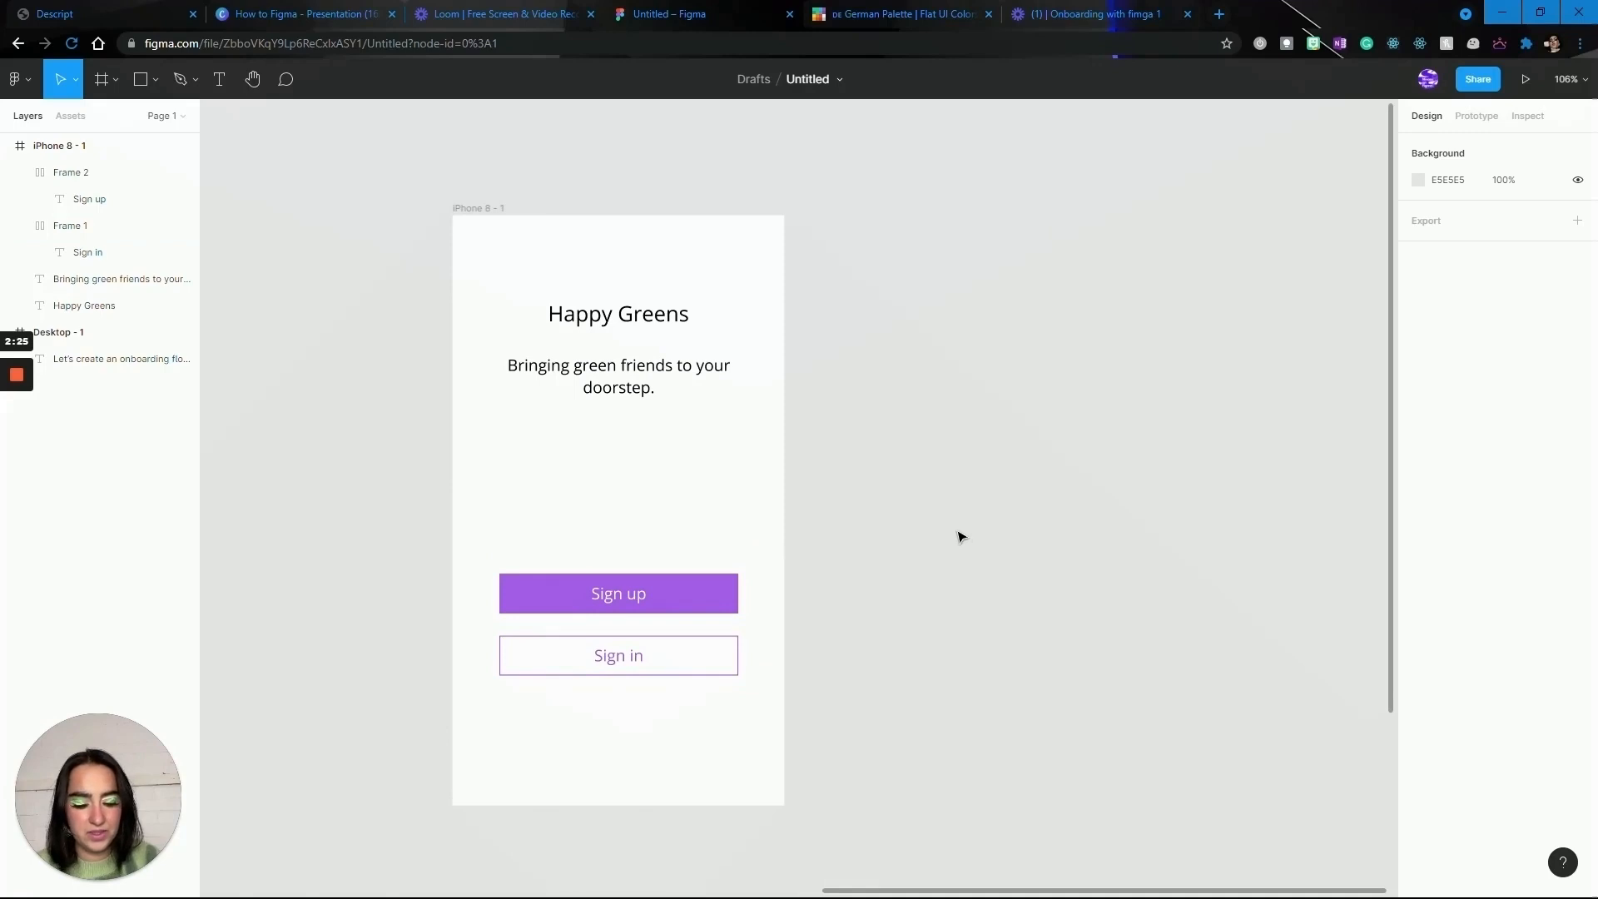
key(f)
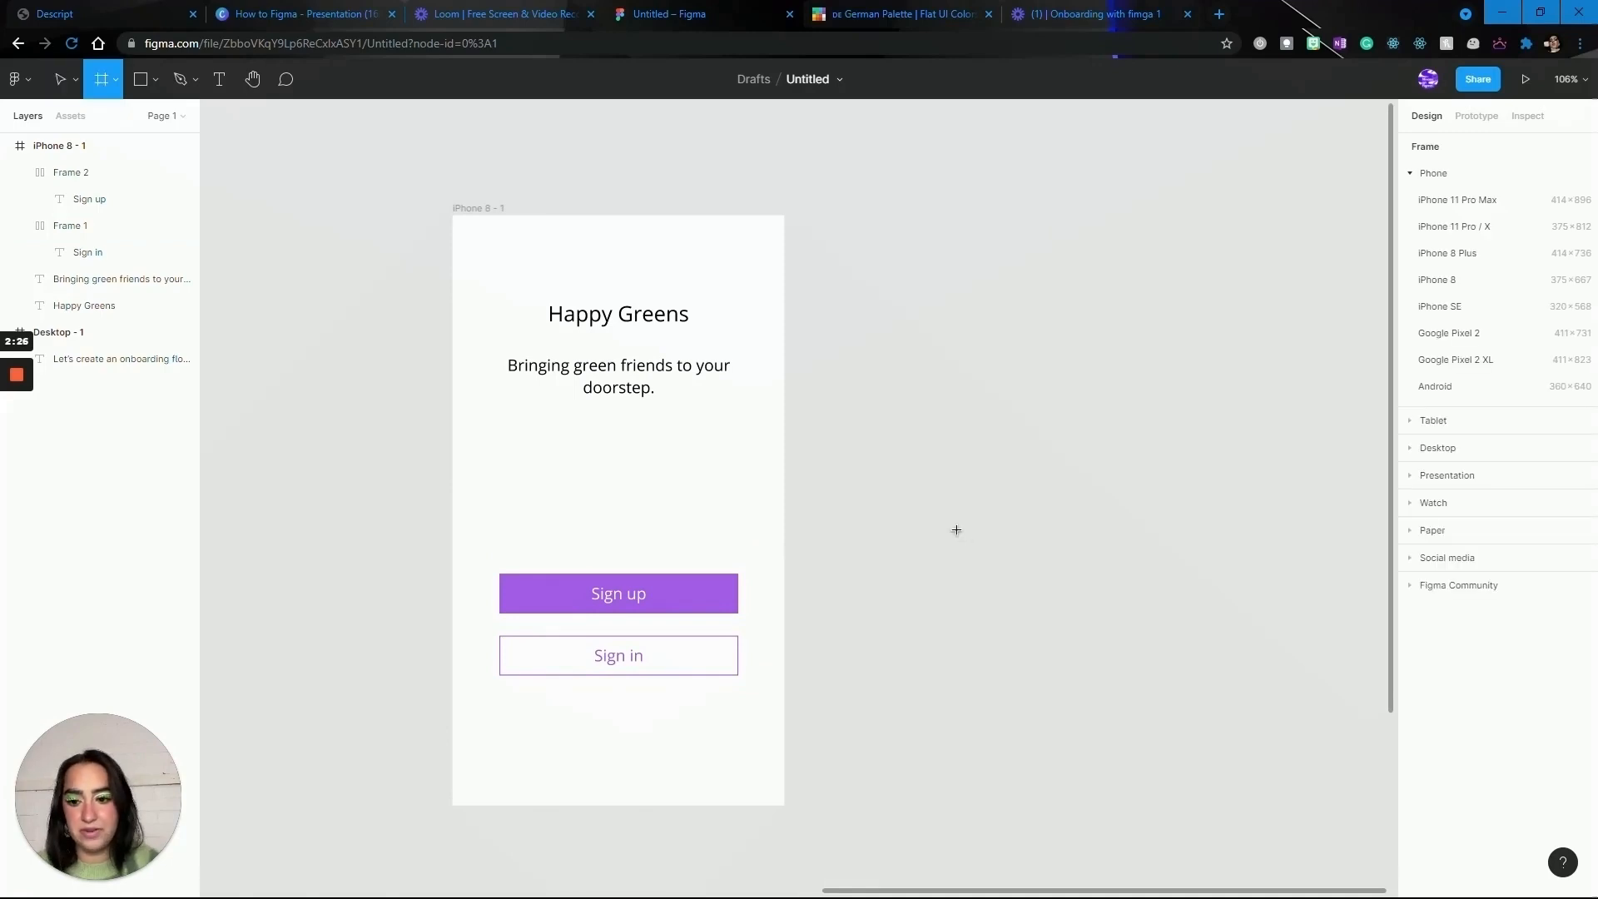
click(1464, 287)
click(1231, 561)
scroll(1231, 560, right, 2)
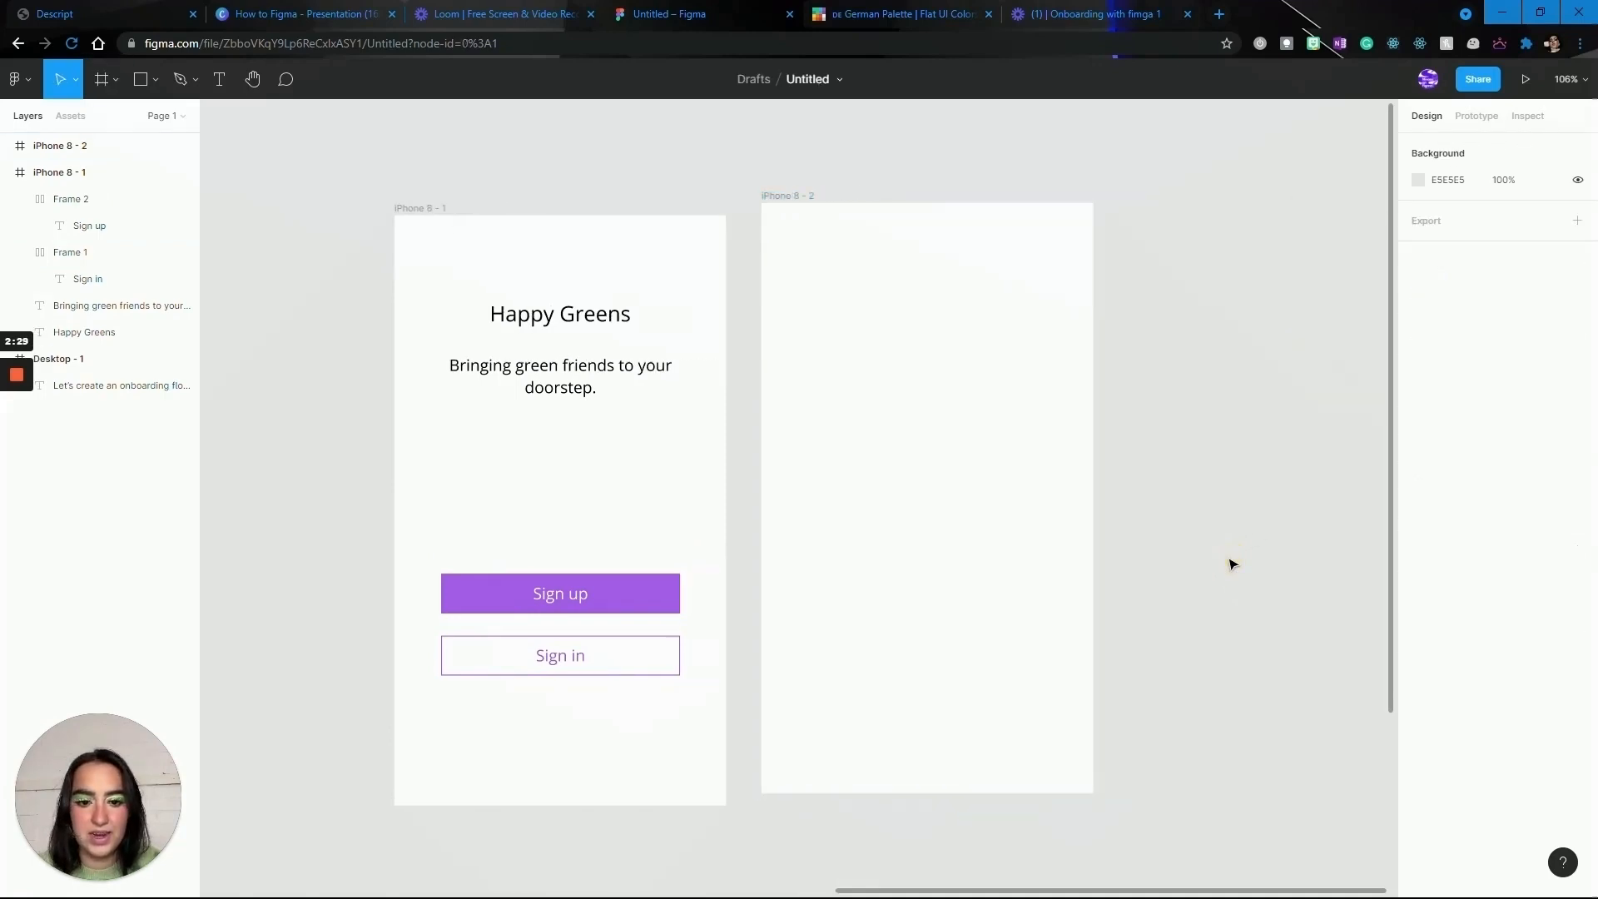
mouse_move(935, 563)
mouse_down()
mouse_move(924, 596)
mouse_move(924, 582)
mouse_up()
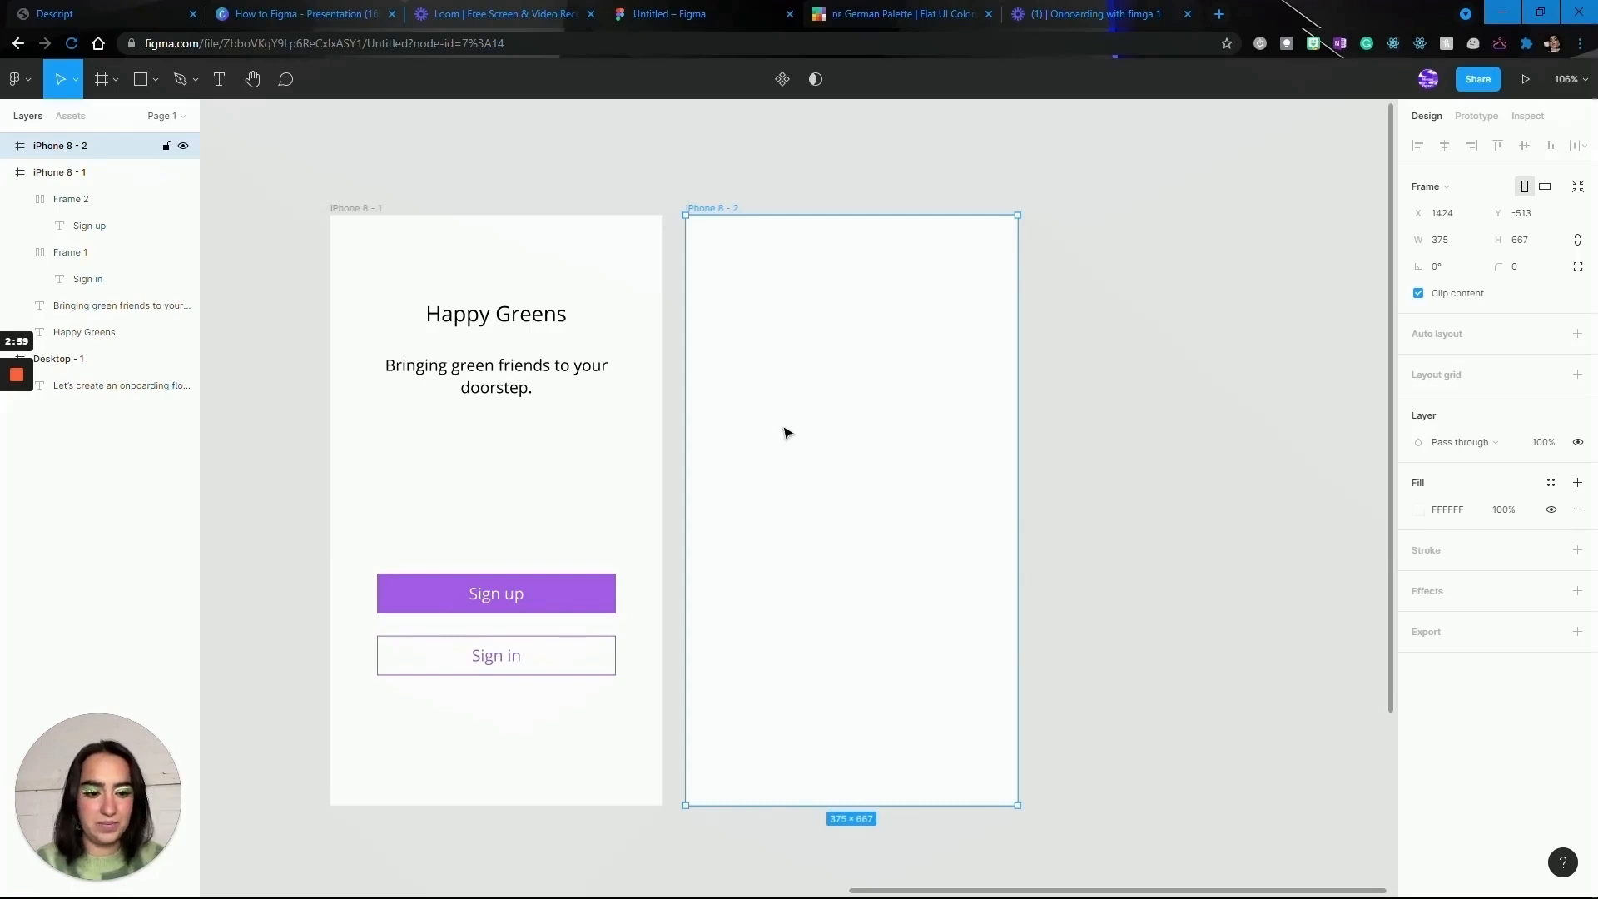
Add a text box about 251 × 55 near the top of the second phone frame reading "Welcome back to Happy Greens!"
key(t)
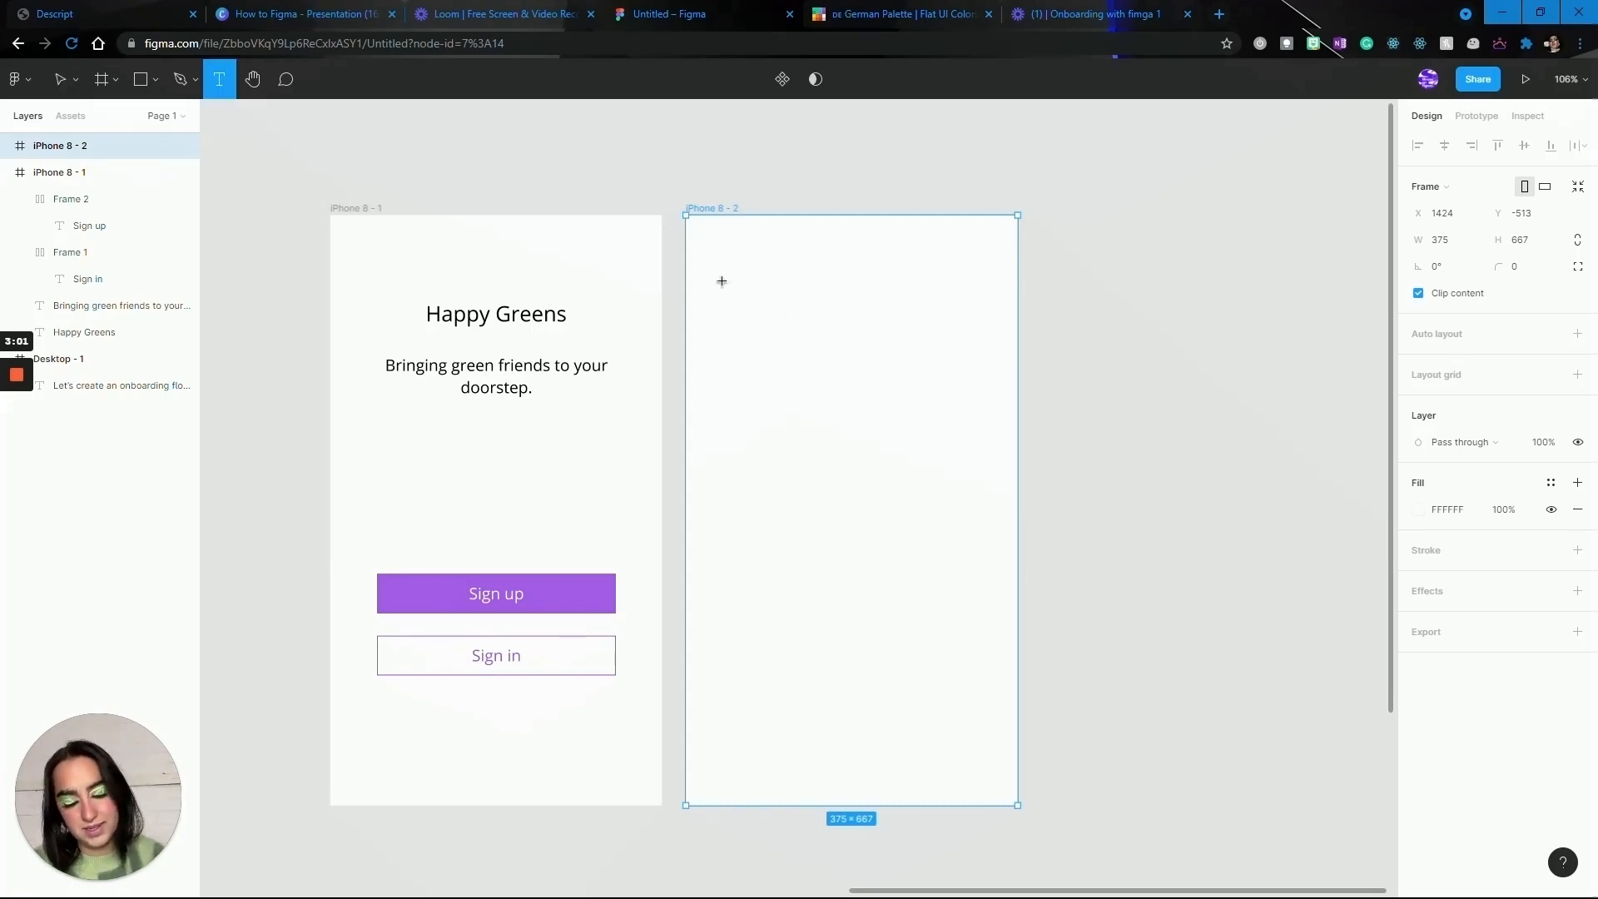
drag(721, 280, 944, 329)
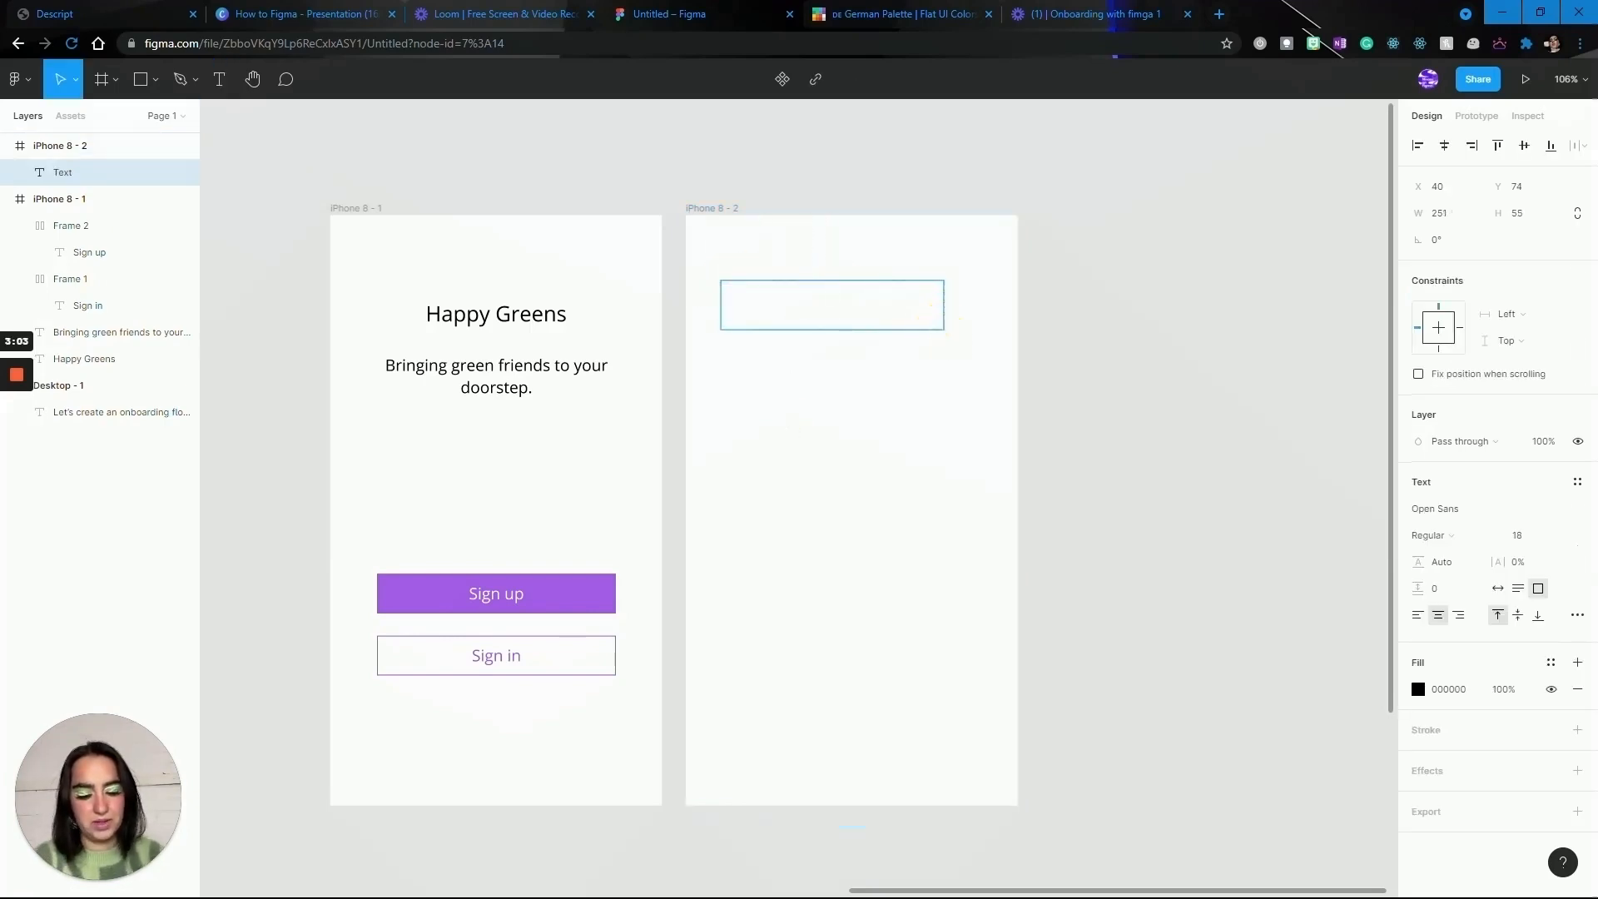
text(Welcome )
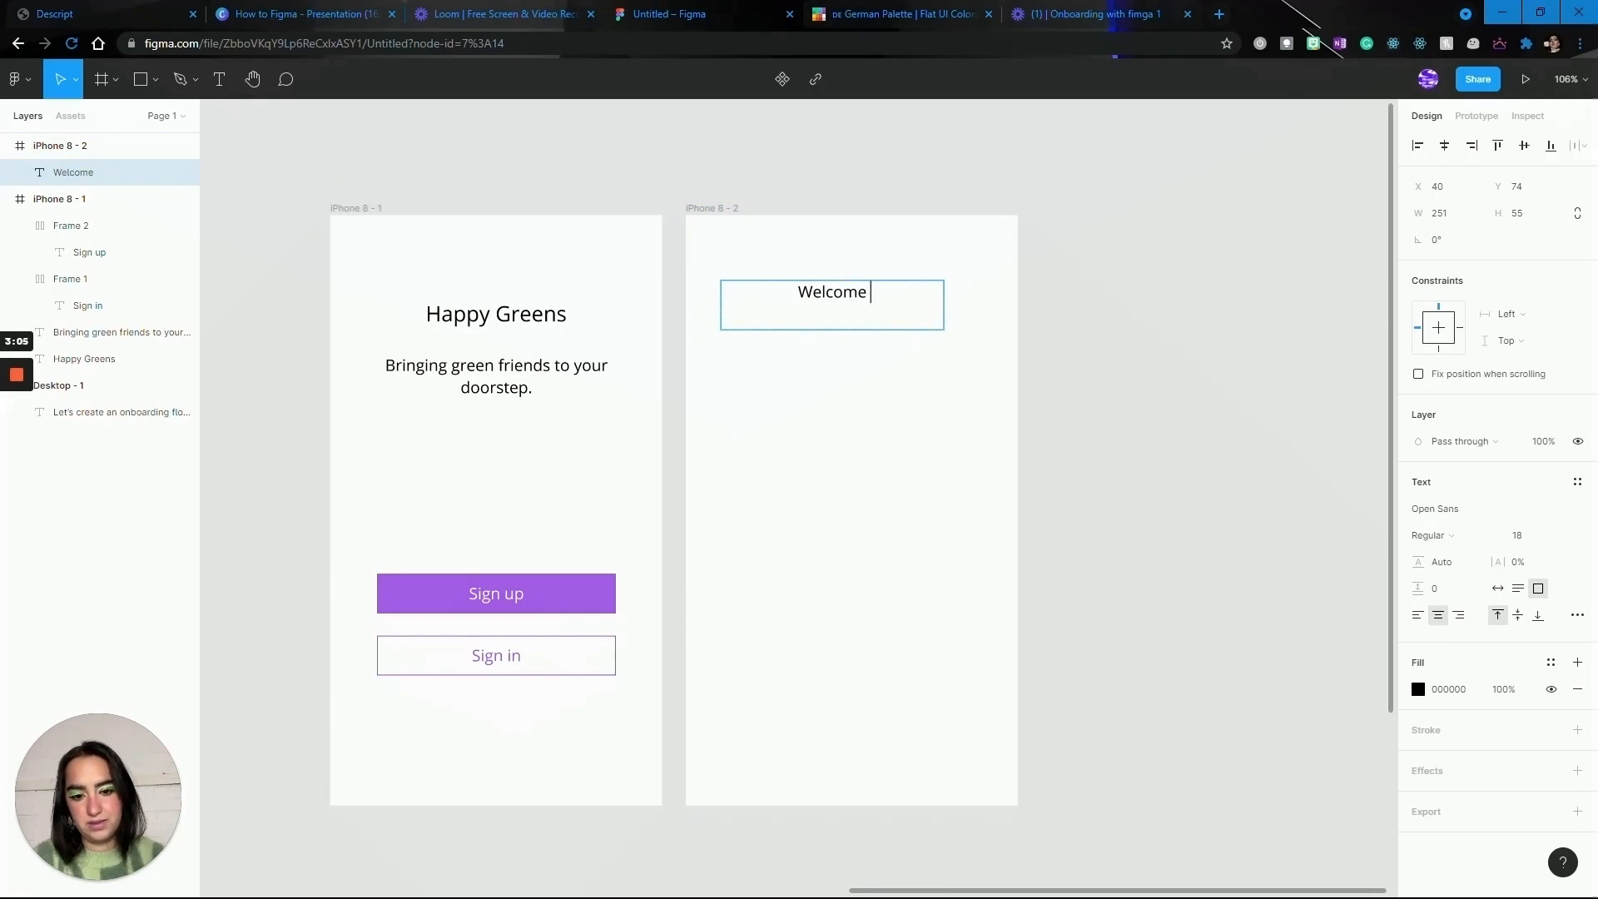
text(back rt)
key(BackSpace)
key(BackSpace)
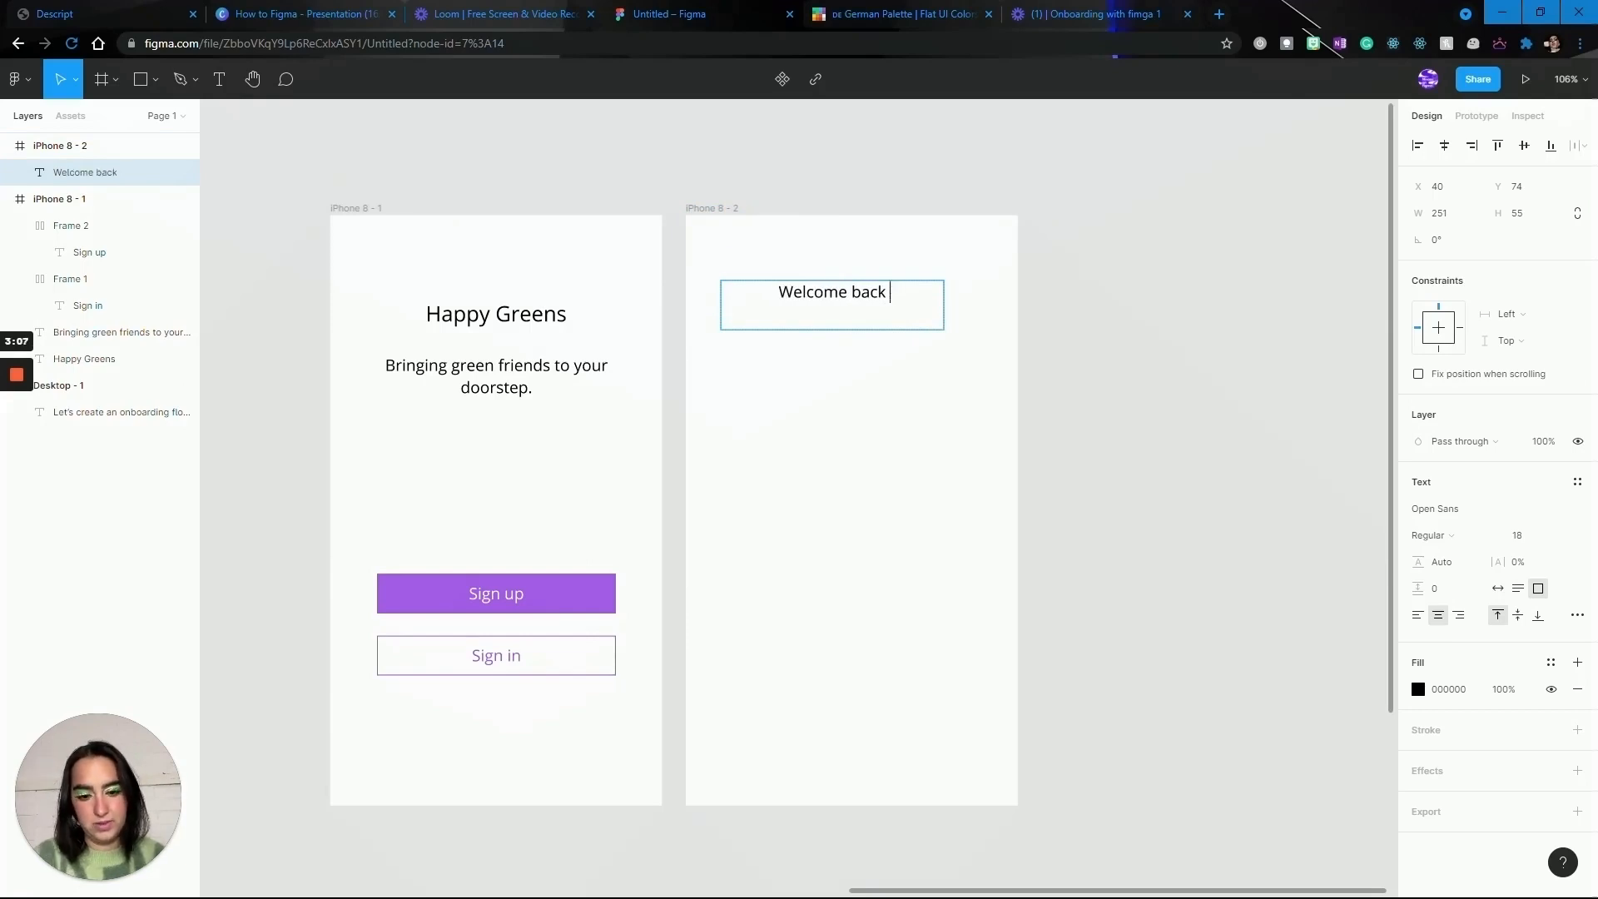
key(BackSpace)
text(t o Happy )
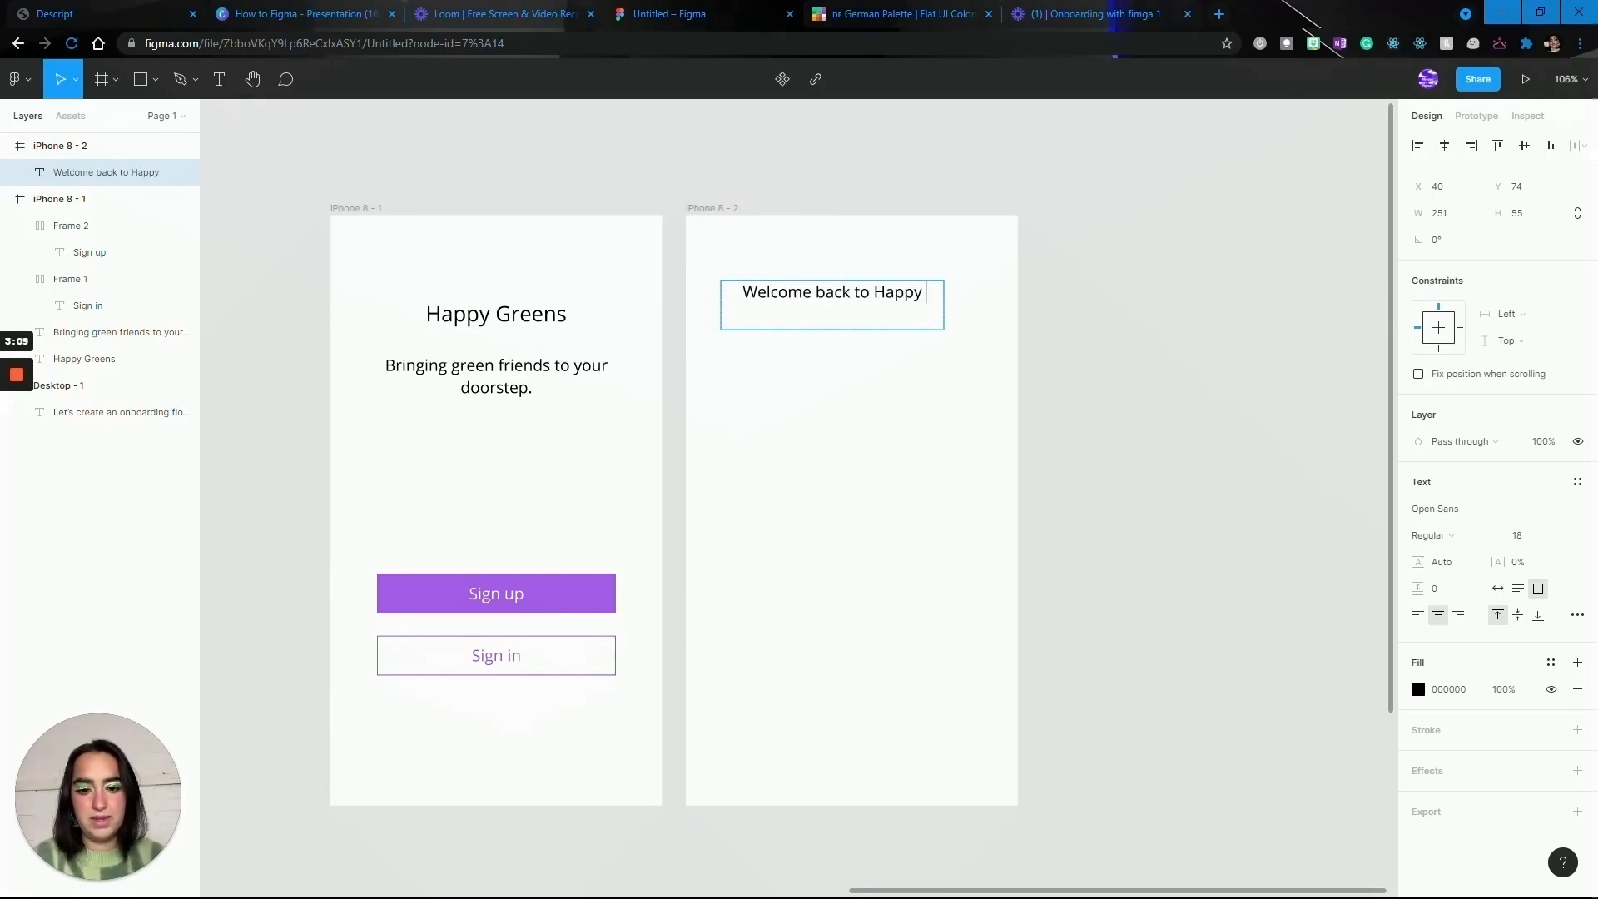
text(Greens!)
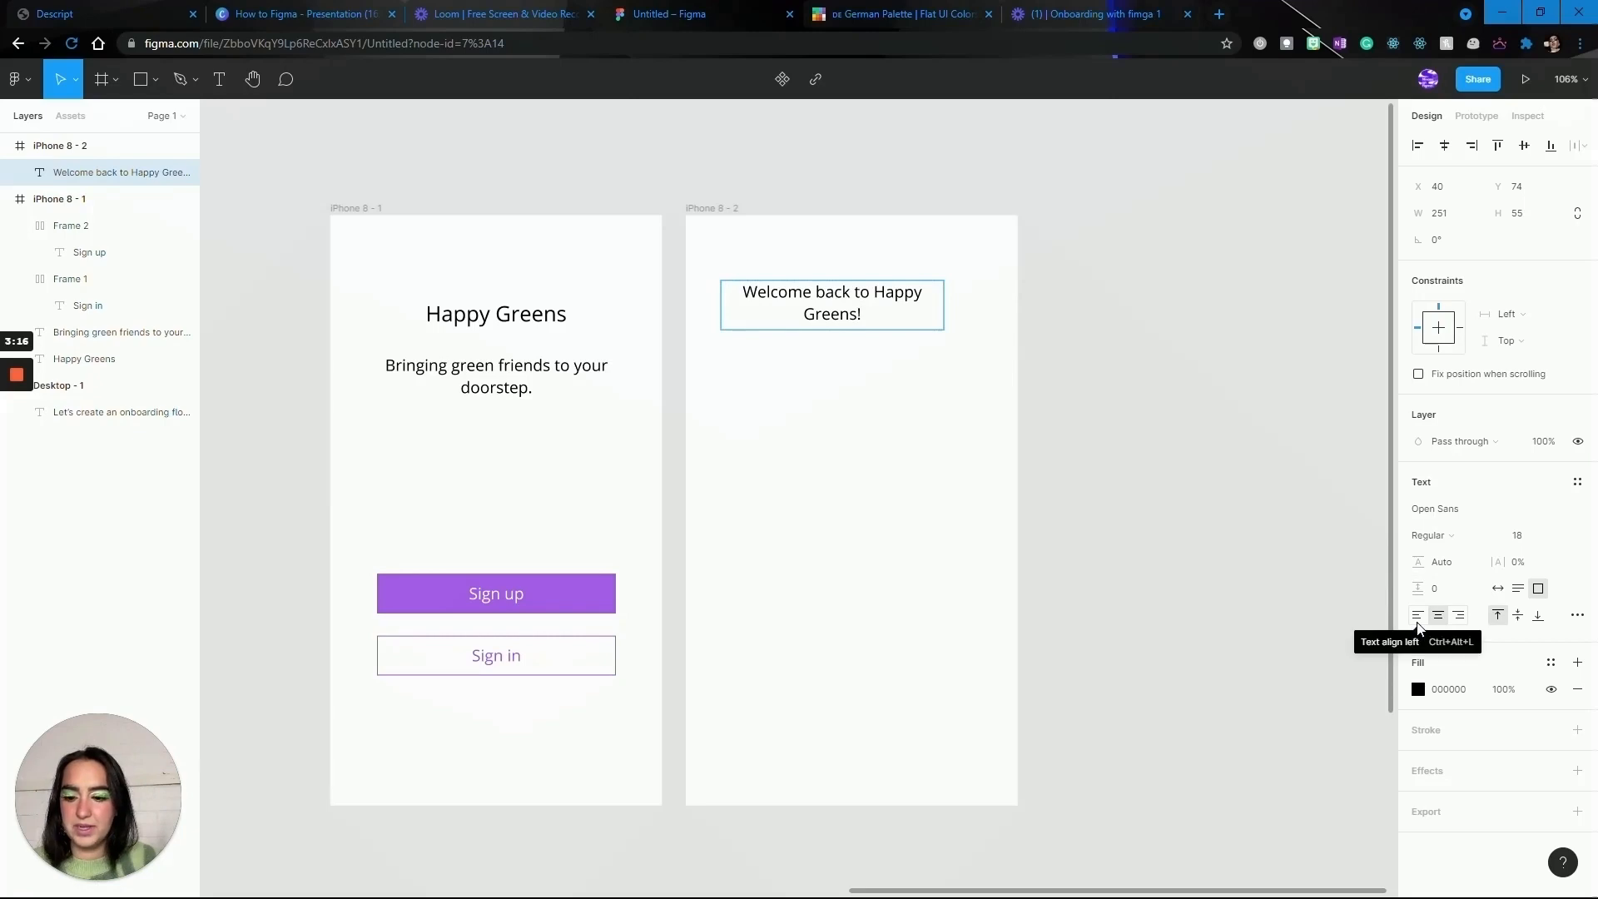
Left-align the welcome text and set its text box to auto height
click(1418, 615)
key(Escape)
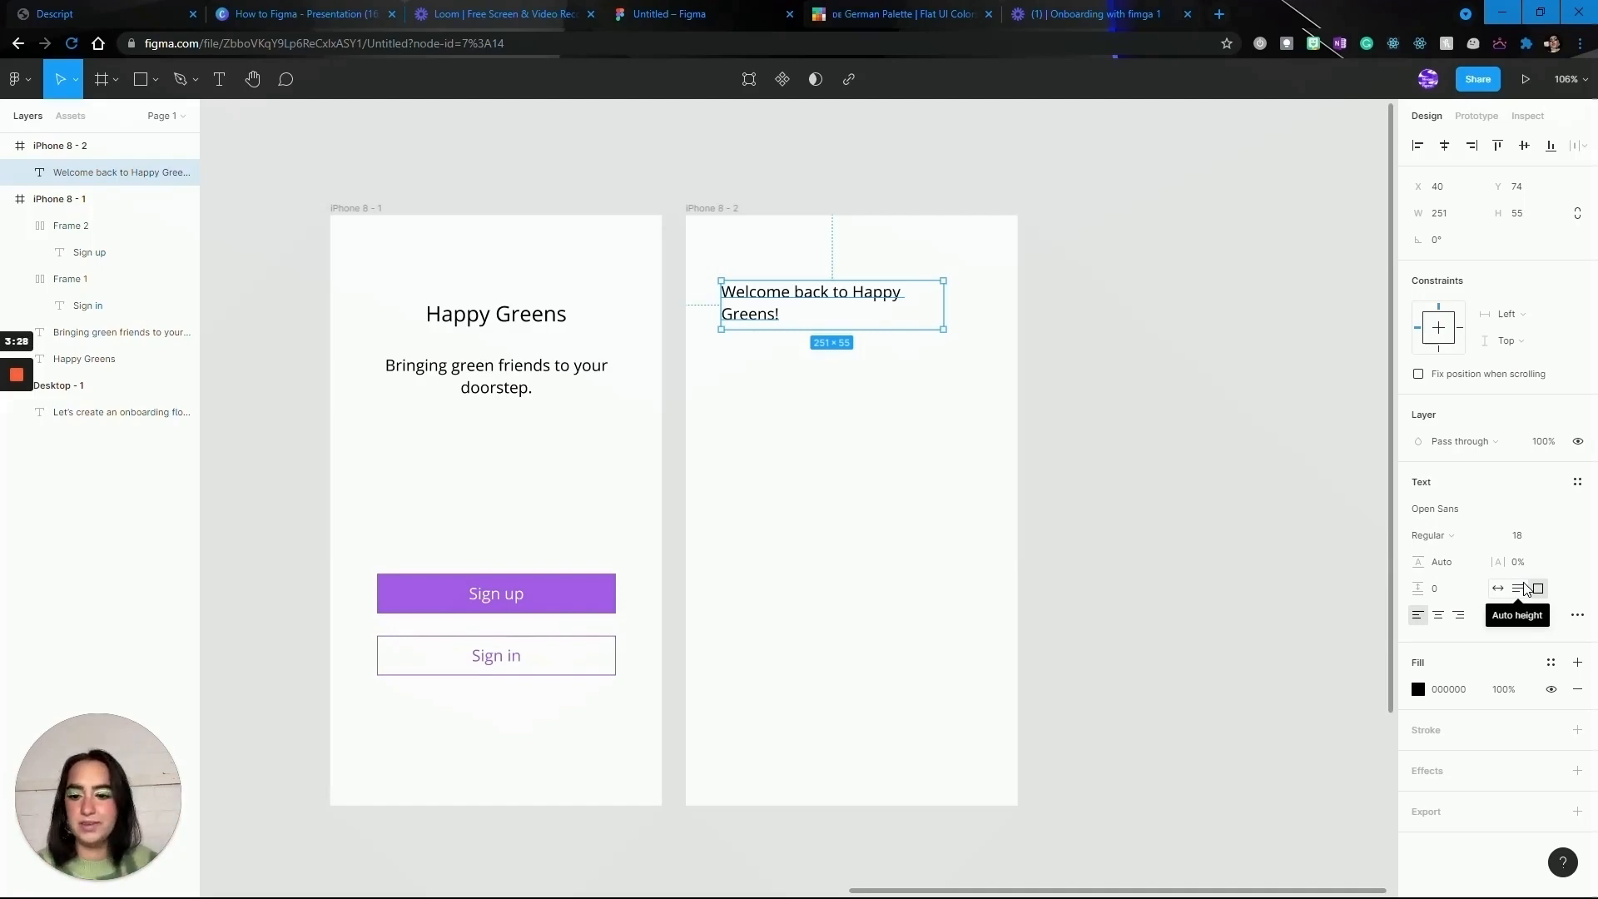
click(1525, 590)
click(933, 454)
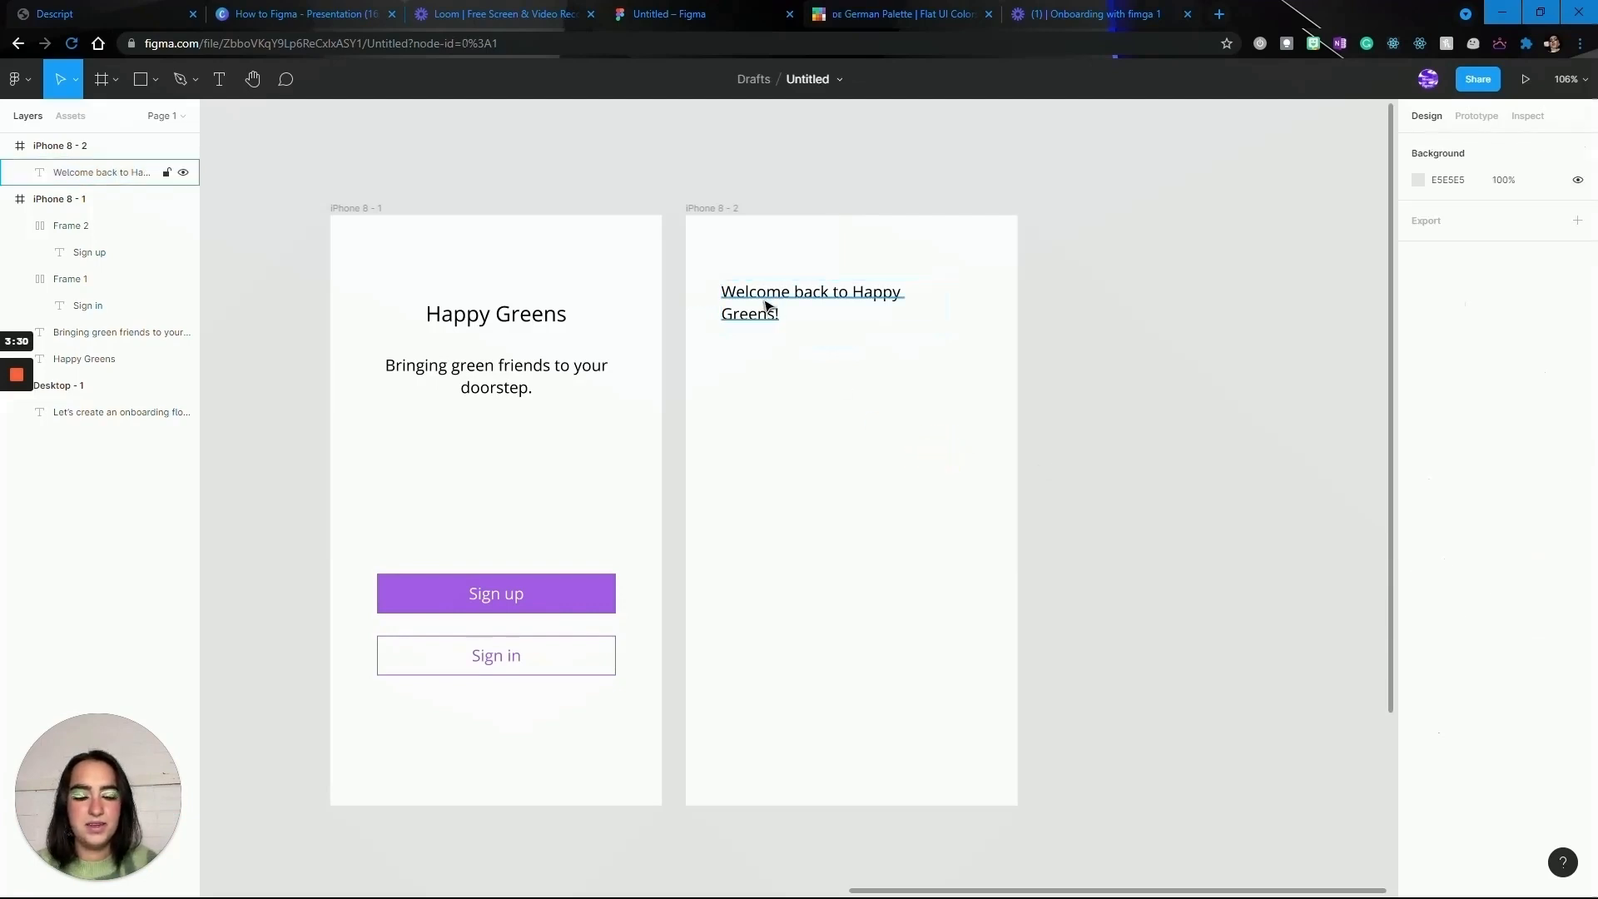
Move the welcome text up to about Y 45 and fit it on a single line with auto width
drag(766, 307, 767, 280)
click(764, 387)
click(818, 271)
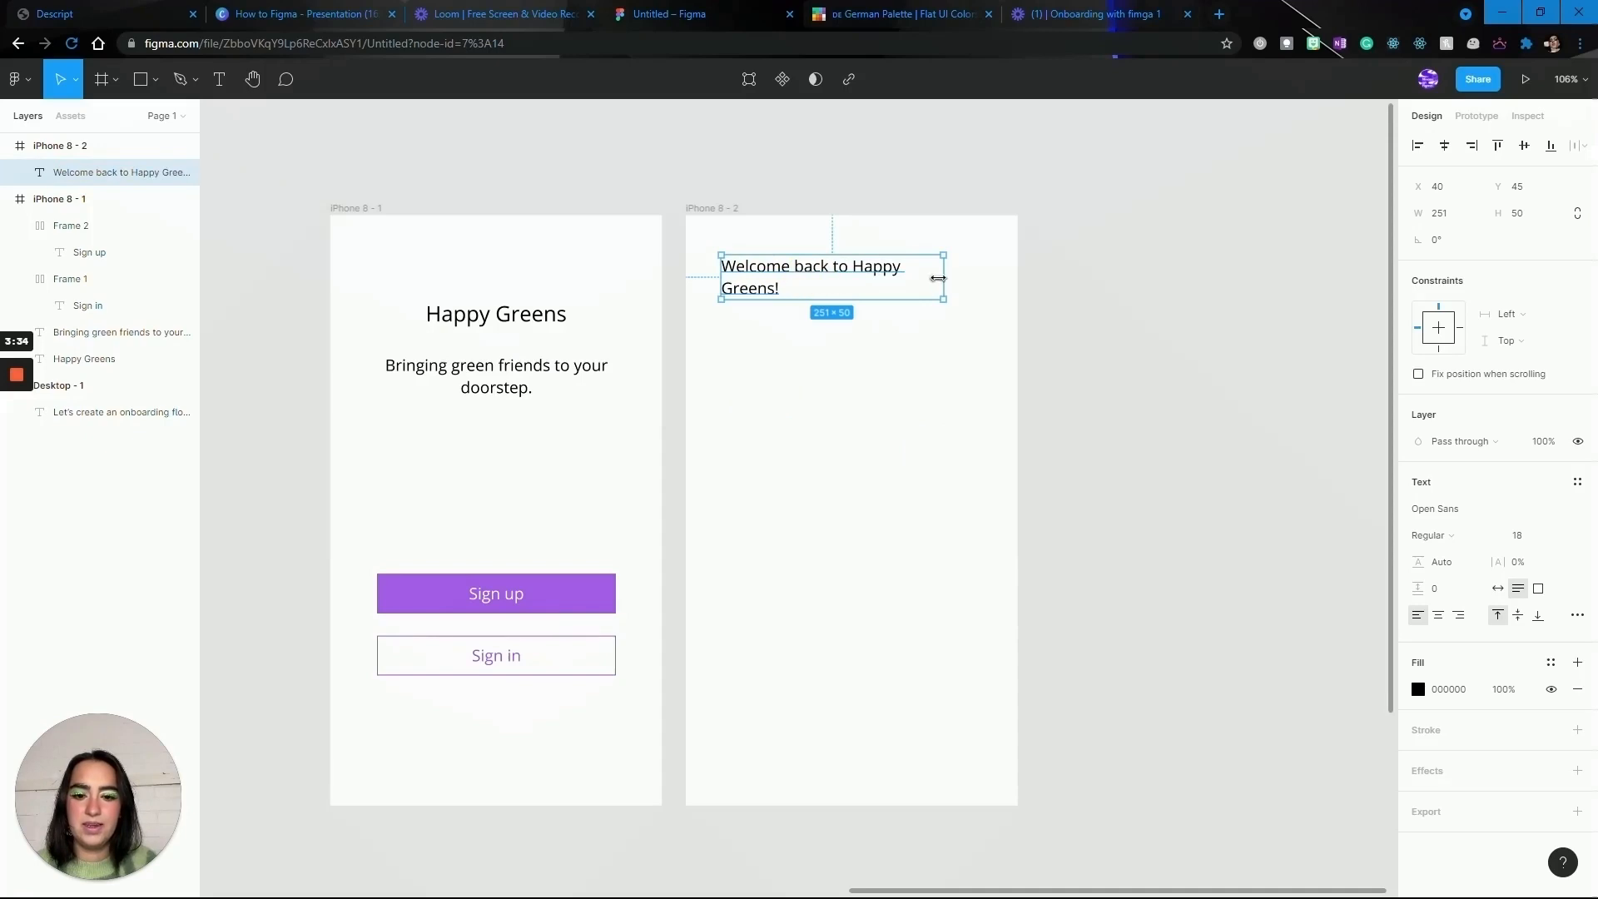
drag(938, 278, 975, 272)
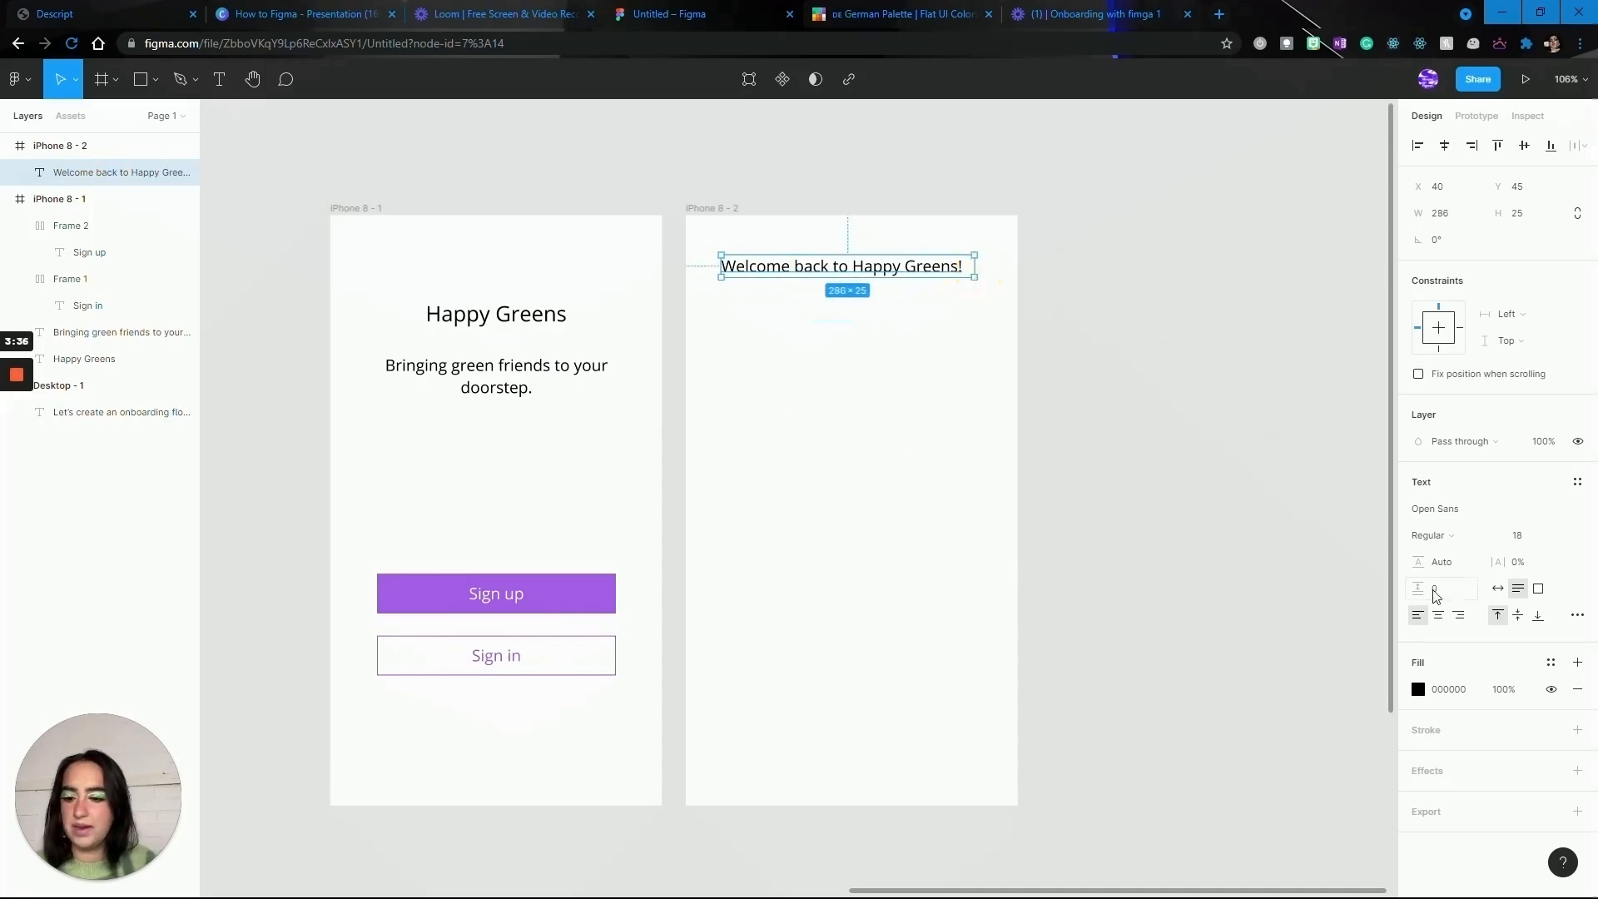
click(1497, 589)
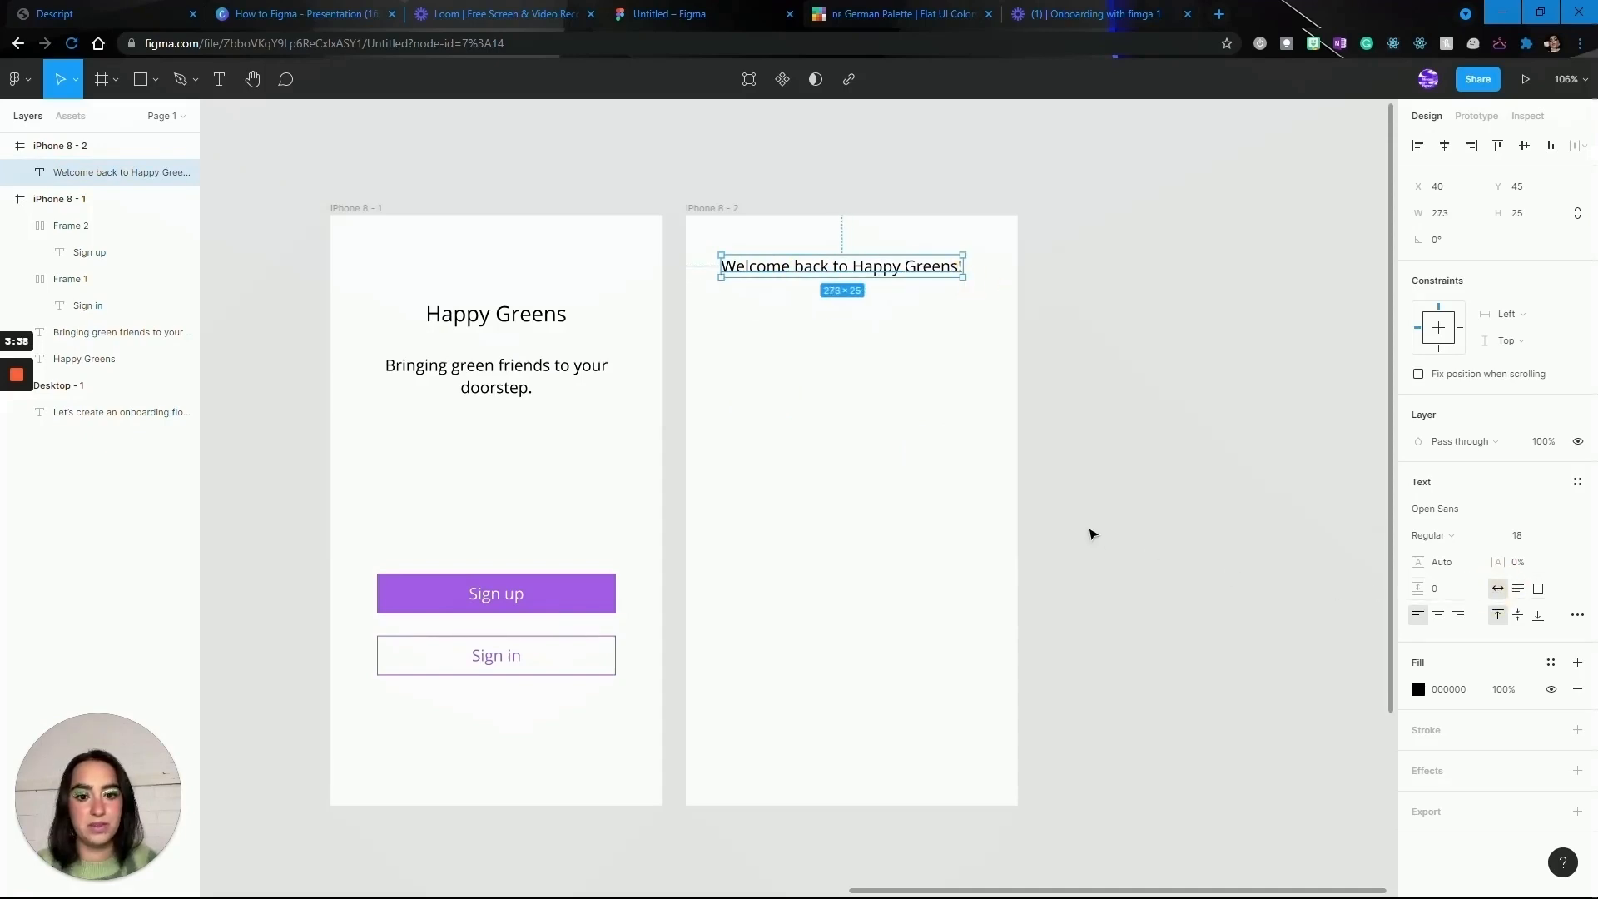
click(1093, 533)
click(785, 270)
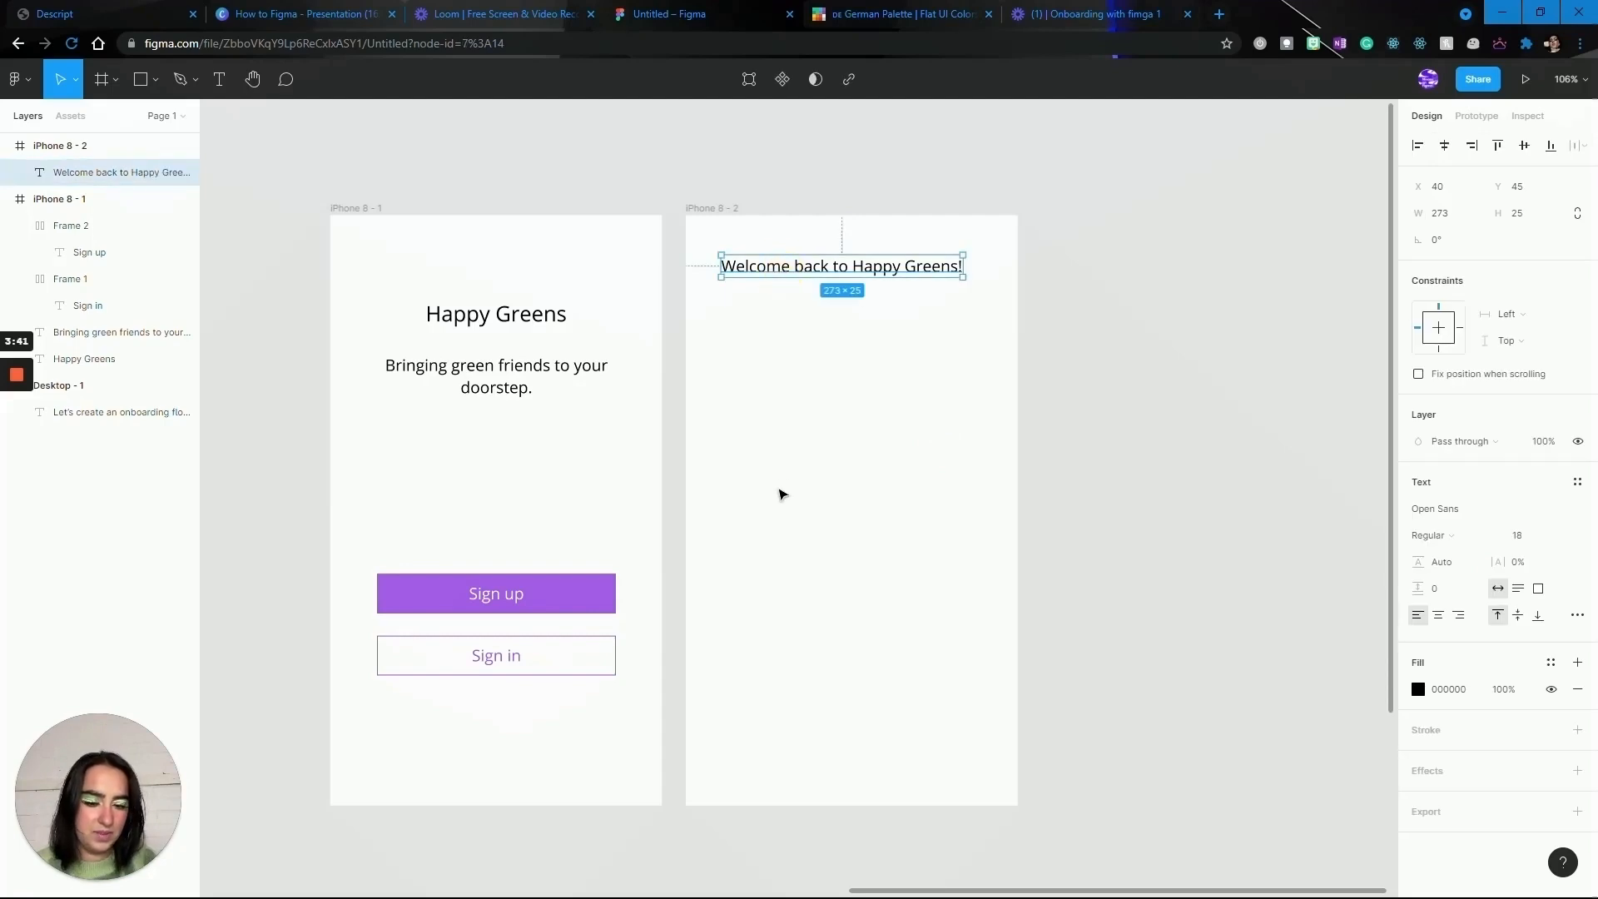
click(778, 501)
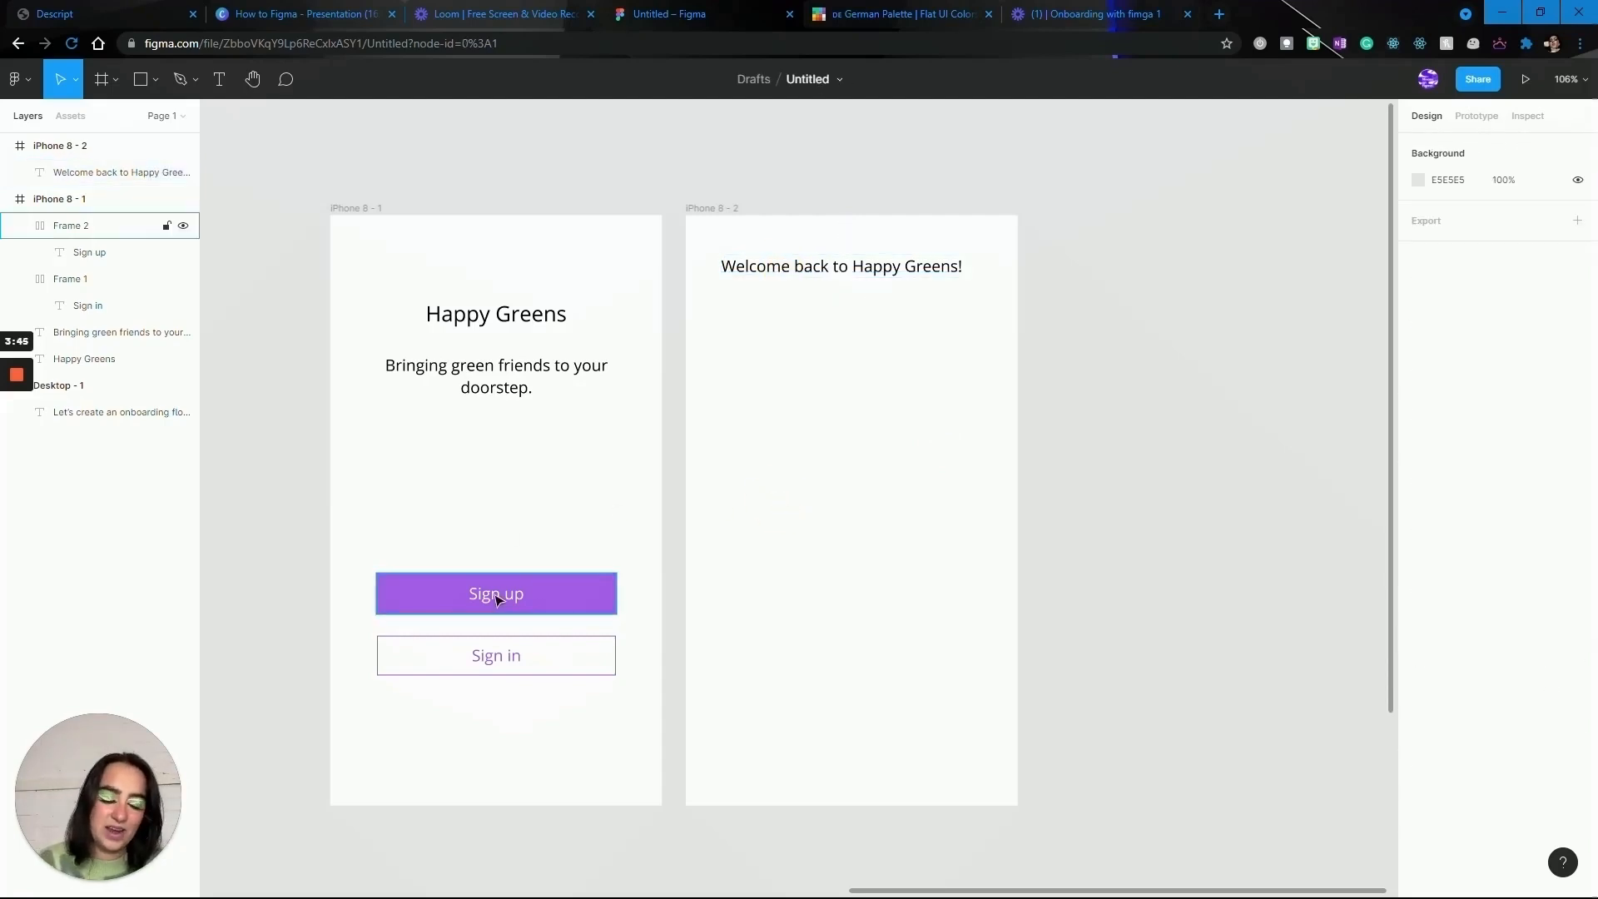
Place a copy of the Sign in button in the second phone frame below the welcome text, at about X 40, Y 118
click(481, 657)
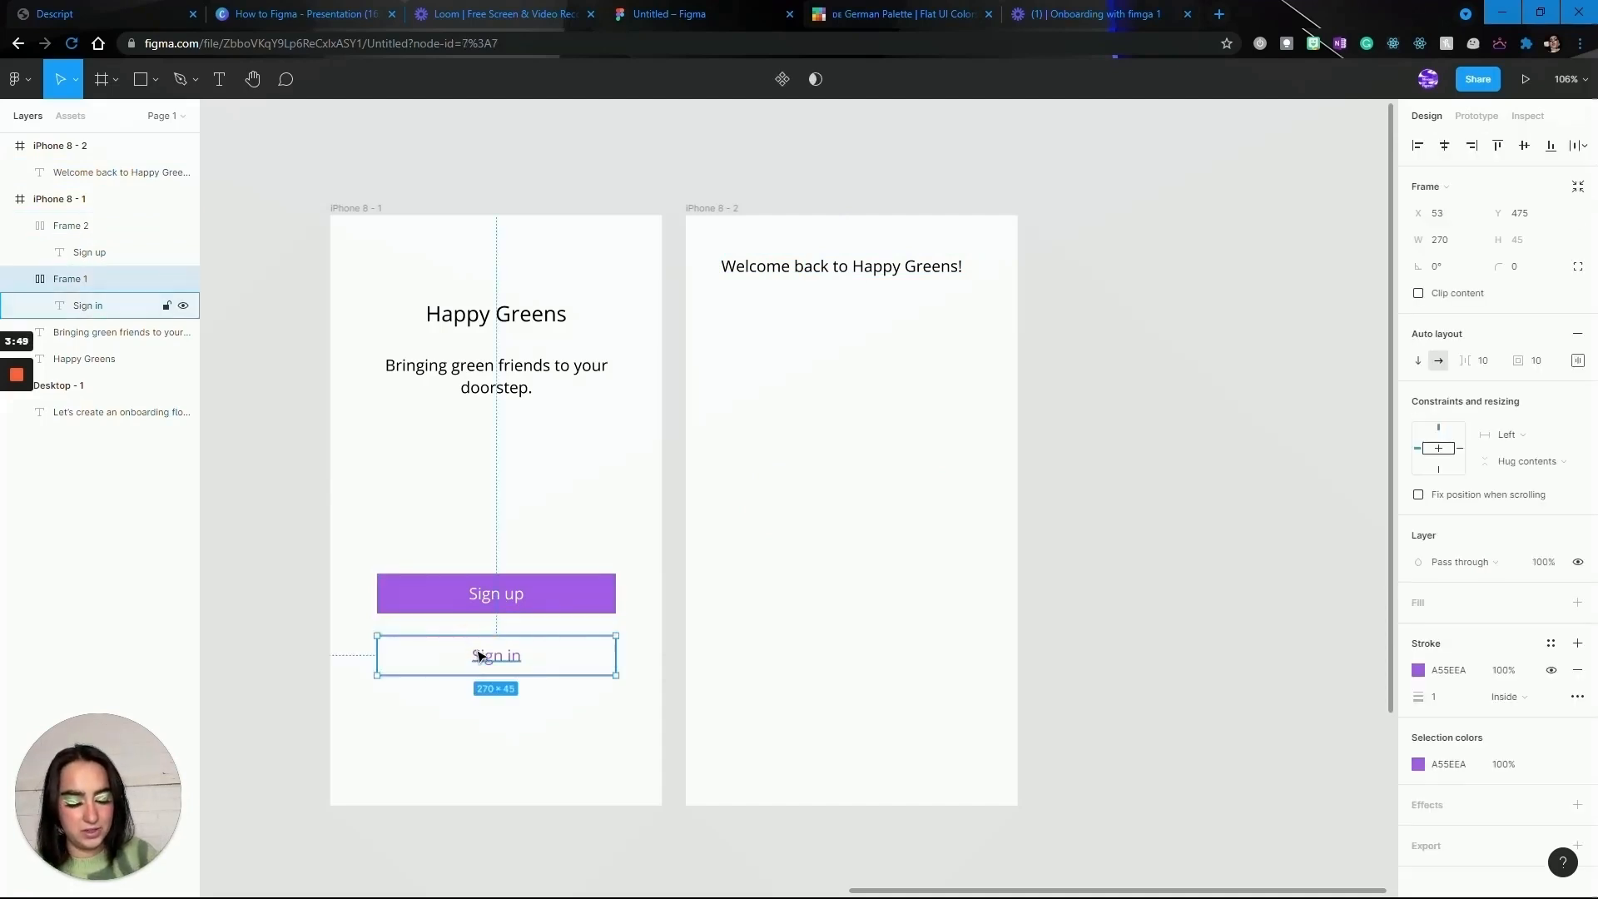
key(ctrl+v)
drag(481, 657, 828, 339)
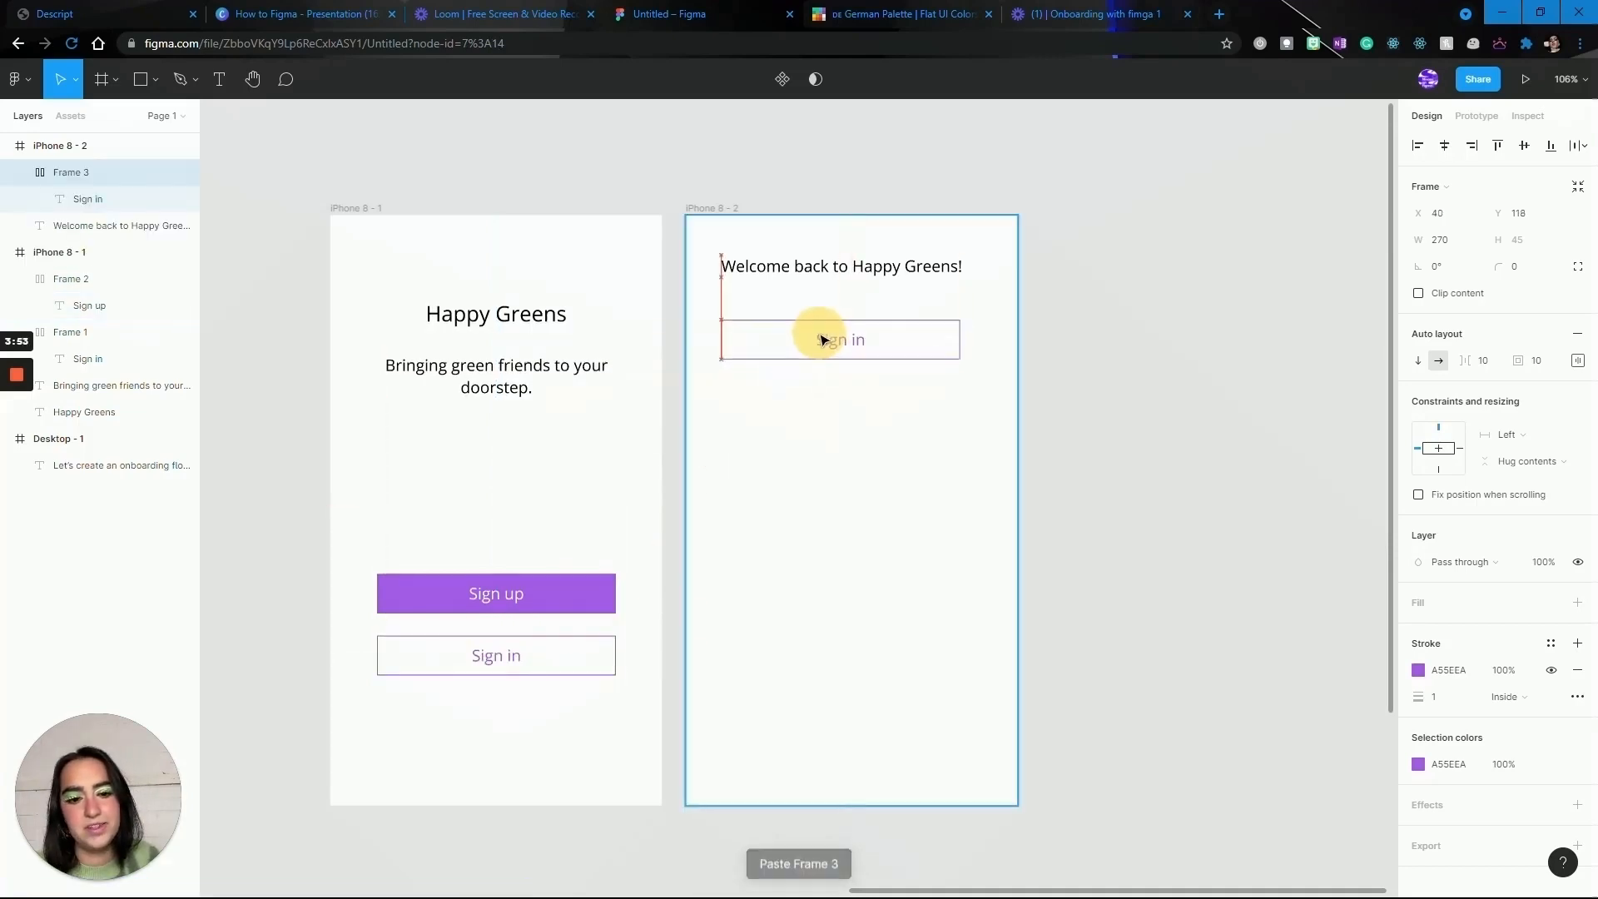
click(827, 436)
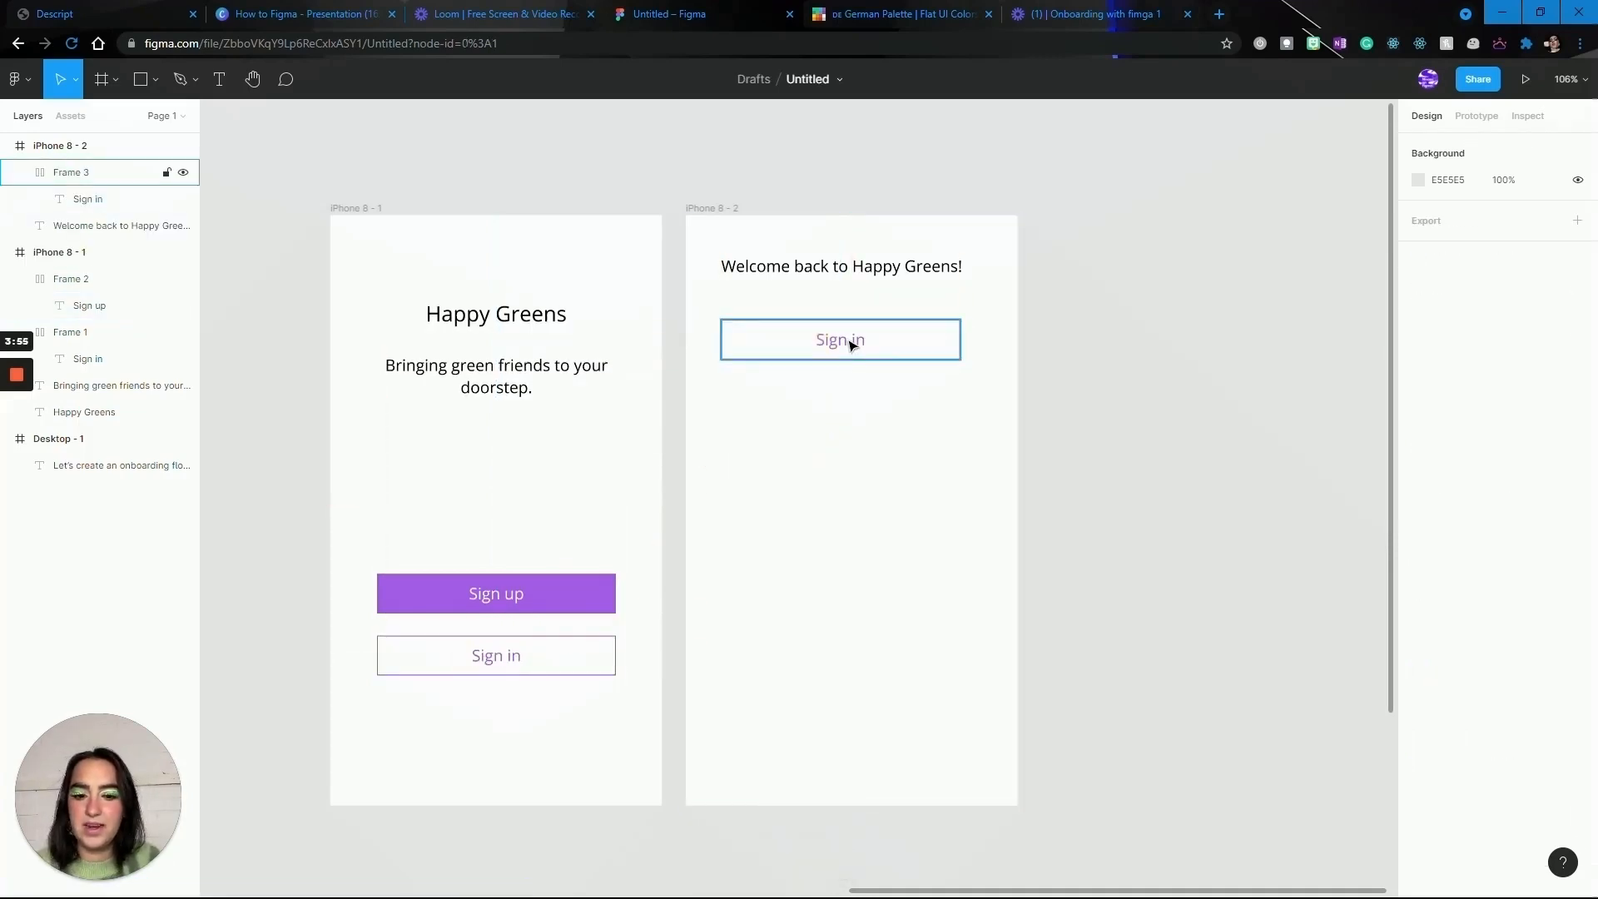
Align the content of the copied Sign in box in the second phone frame to the middle-left through its auto layout alignment
click(851, 344)
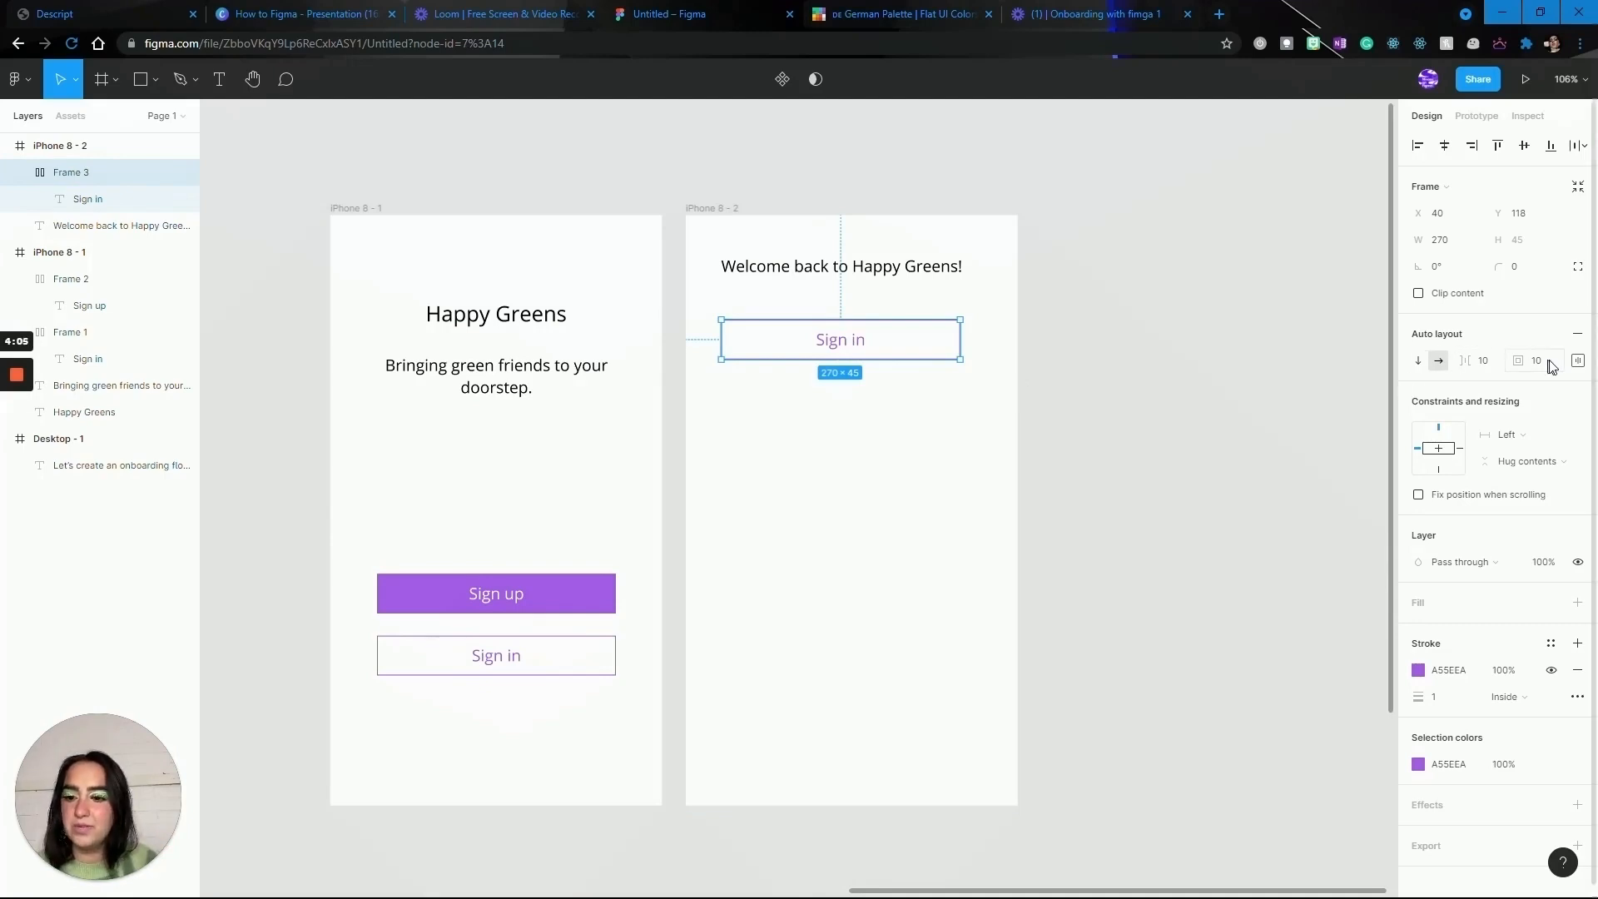
click(1573, 363)
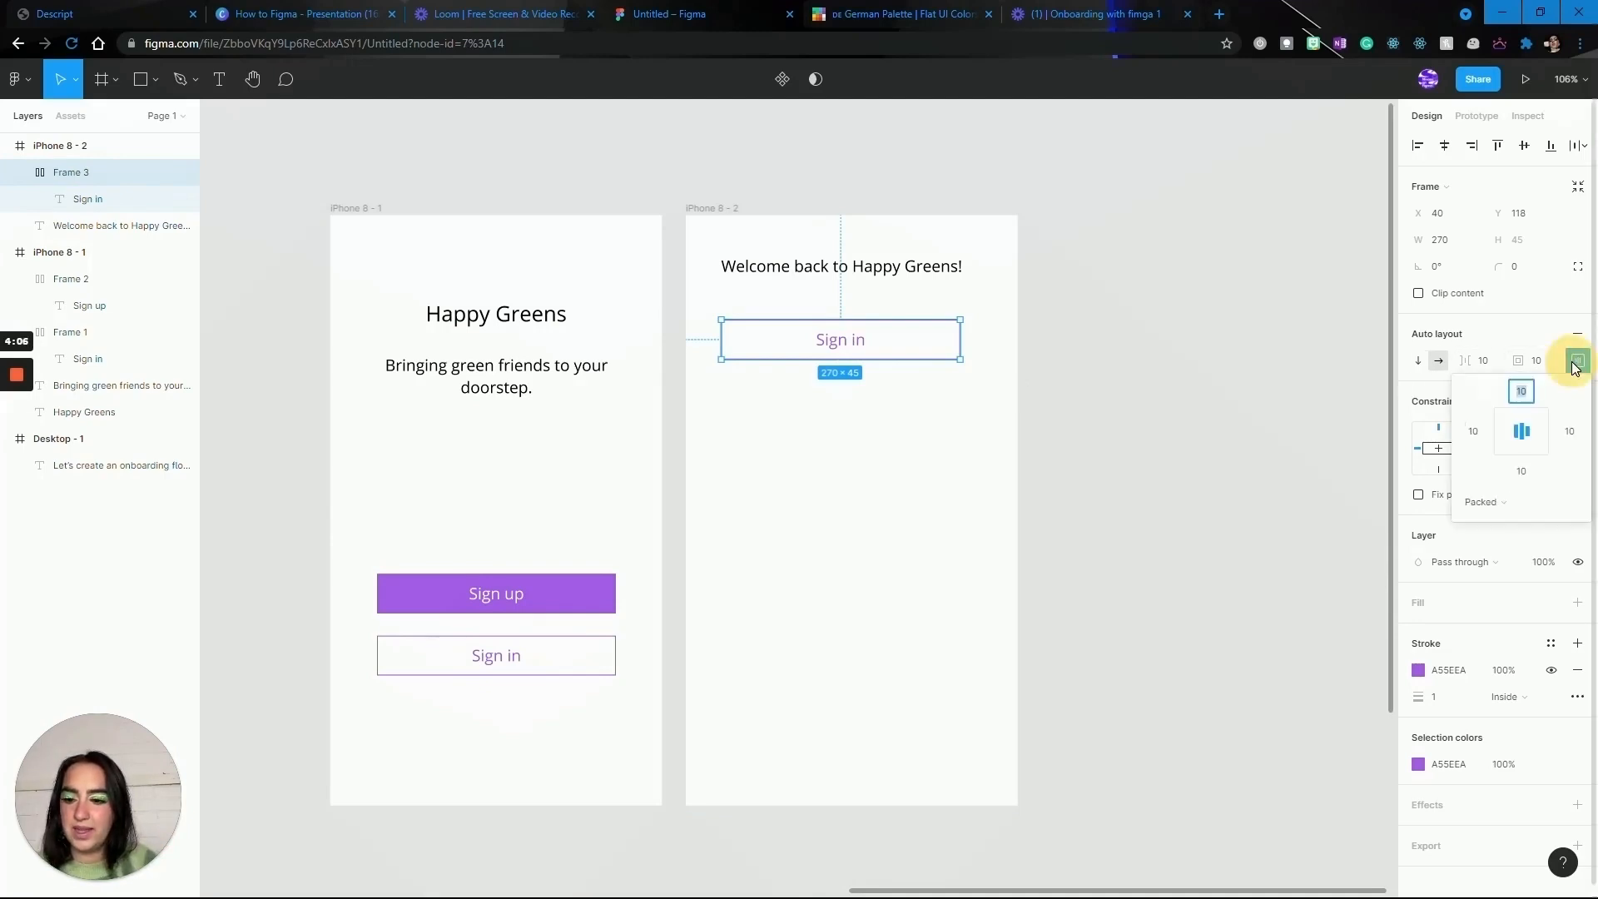
click(1506, 434)
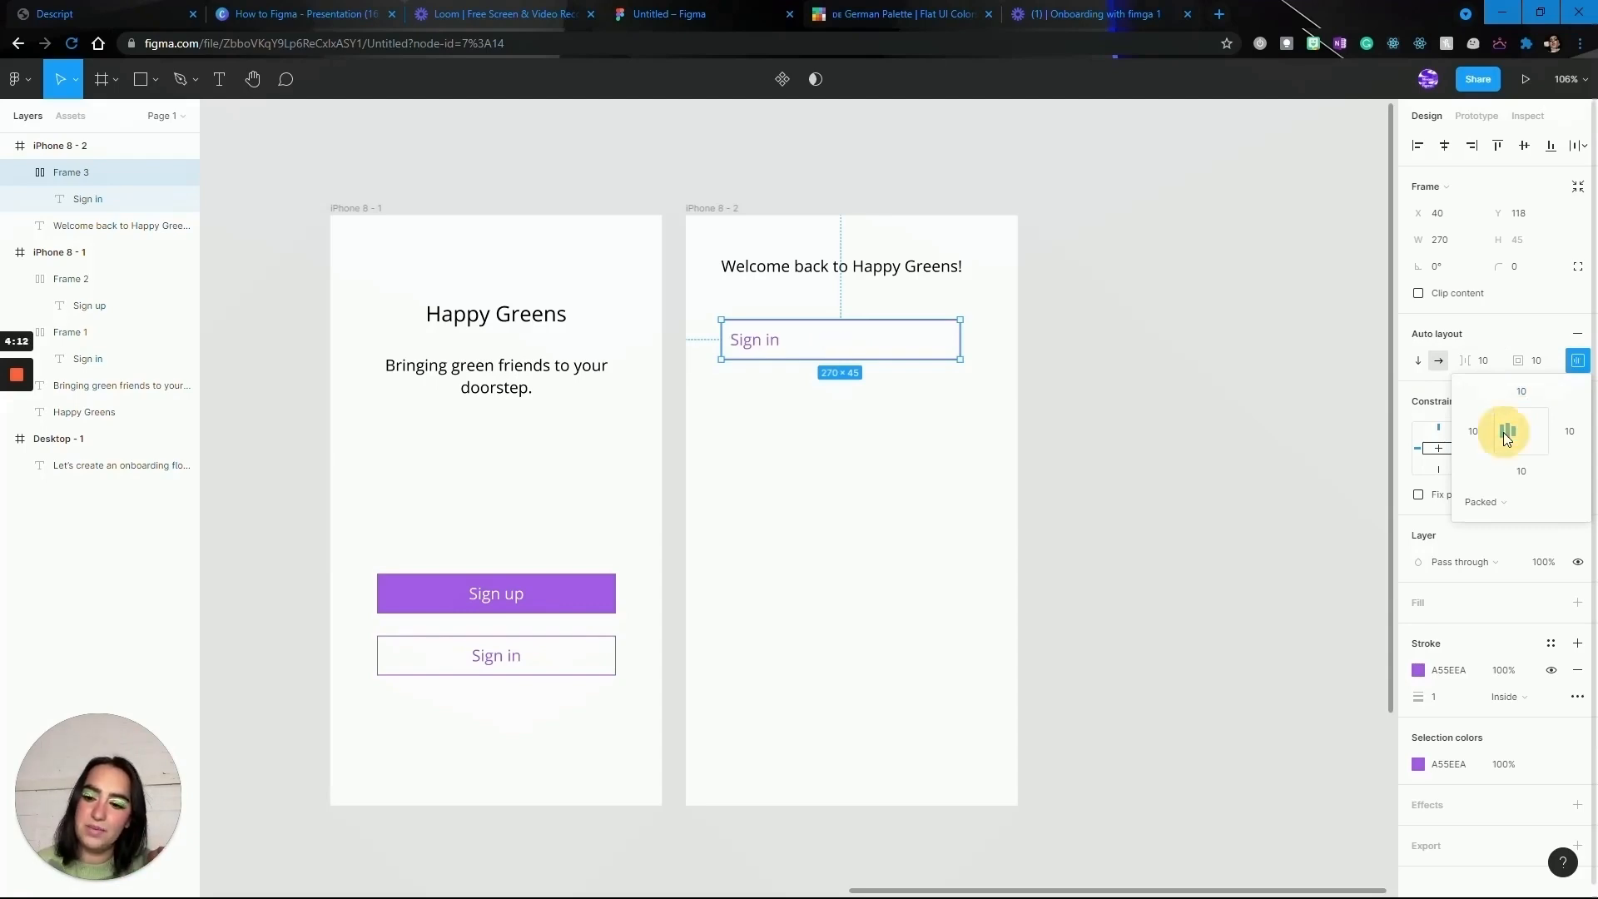
click(866, 490)
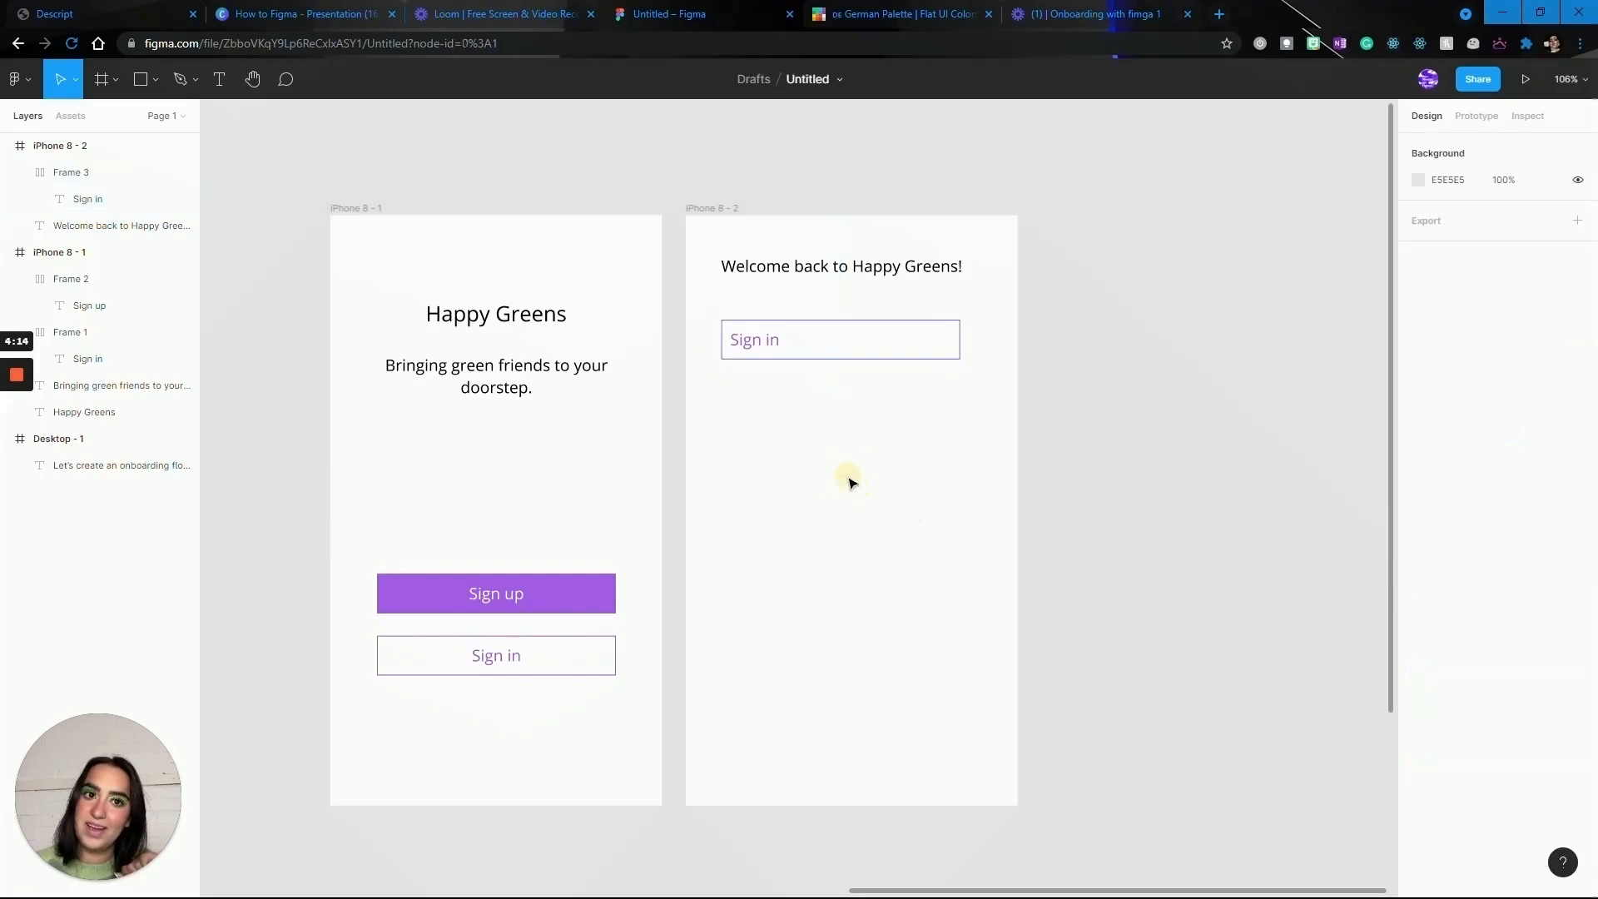
Set the fill of the Sign in text in the second phone frame to 333333
click(756, 350)
click(755, 346)
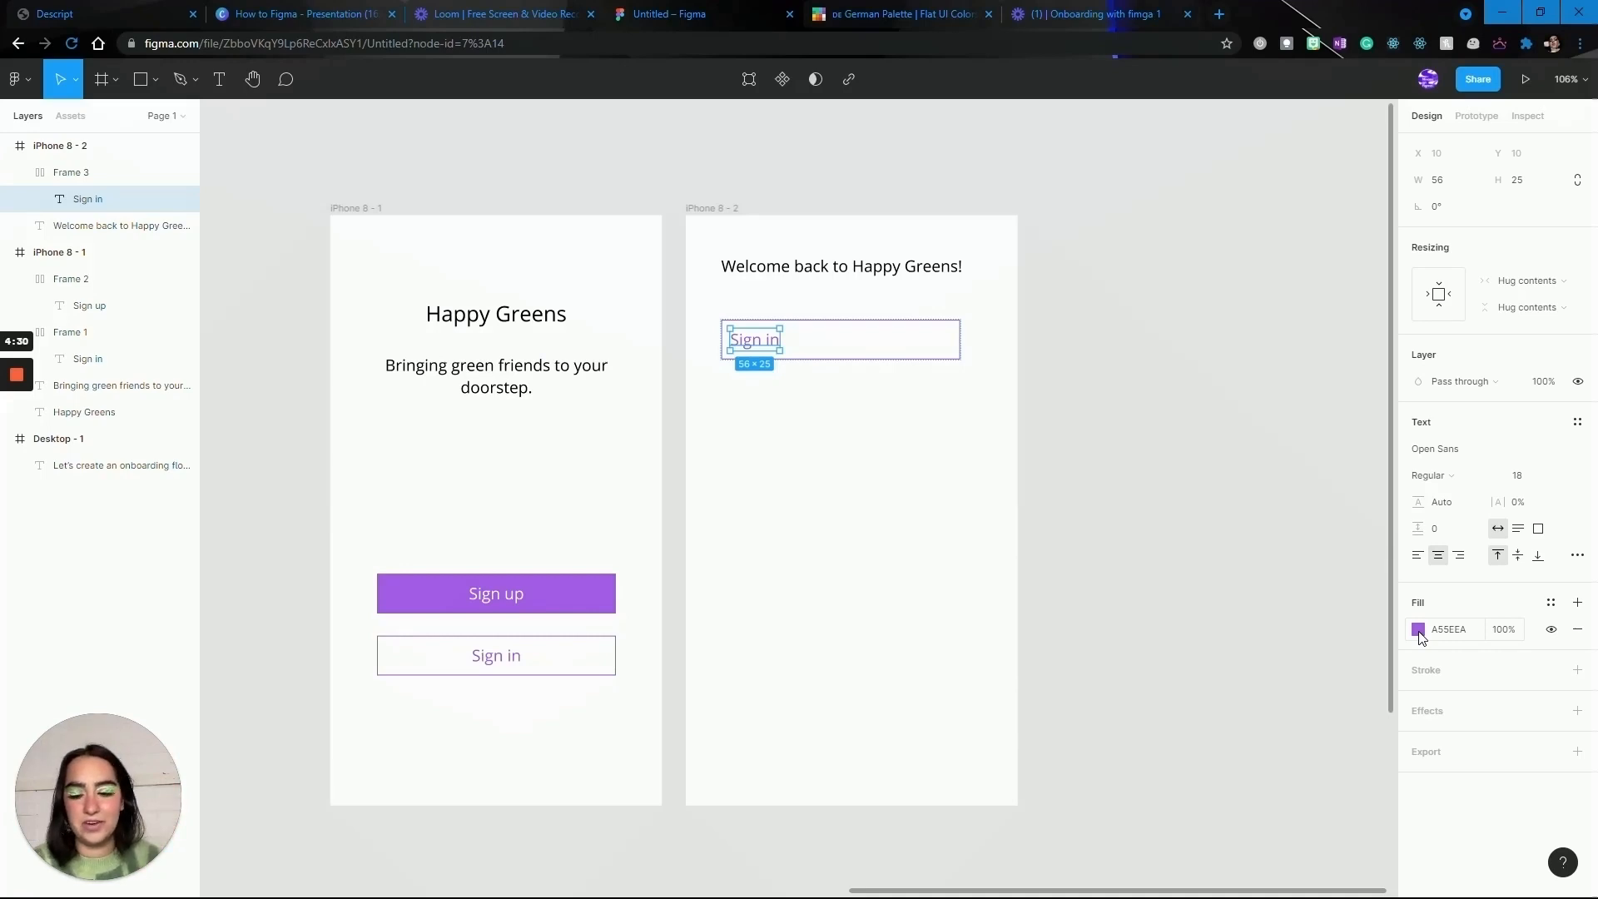
click(1456, 635)
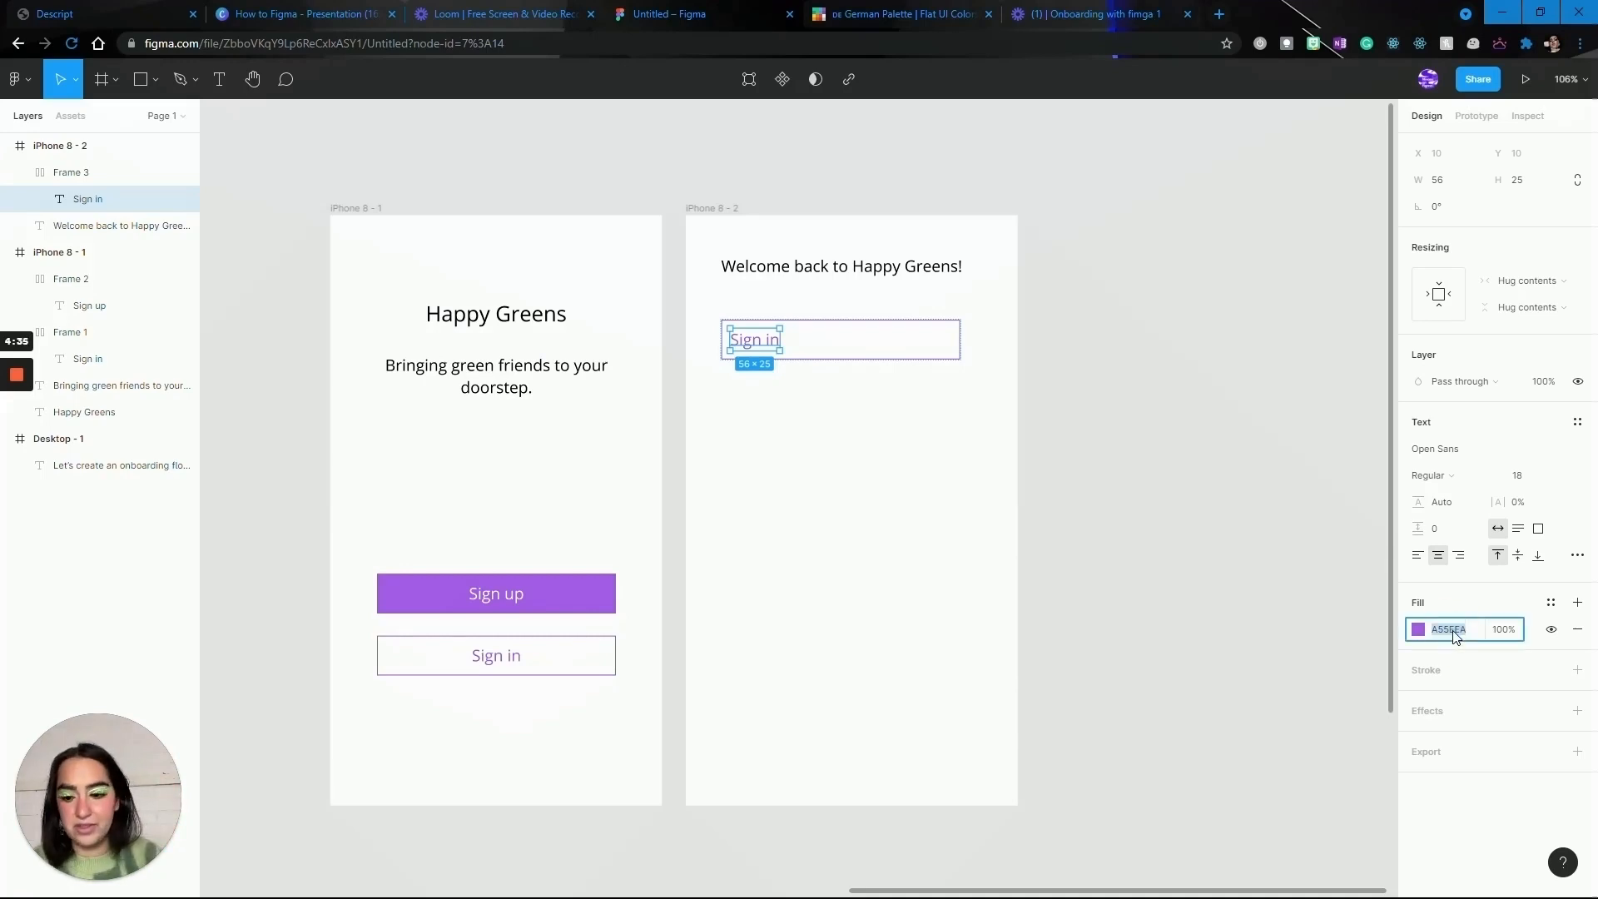
text(333)
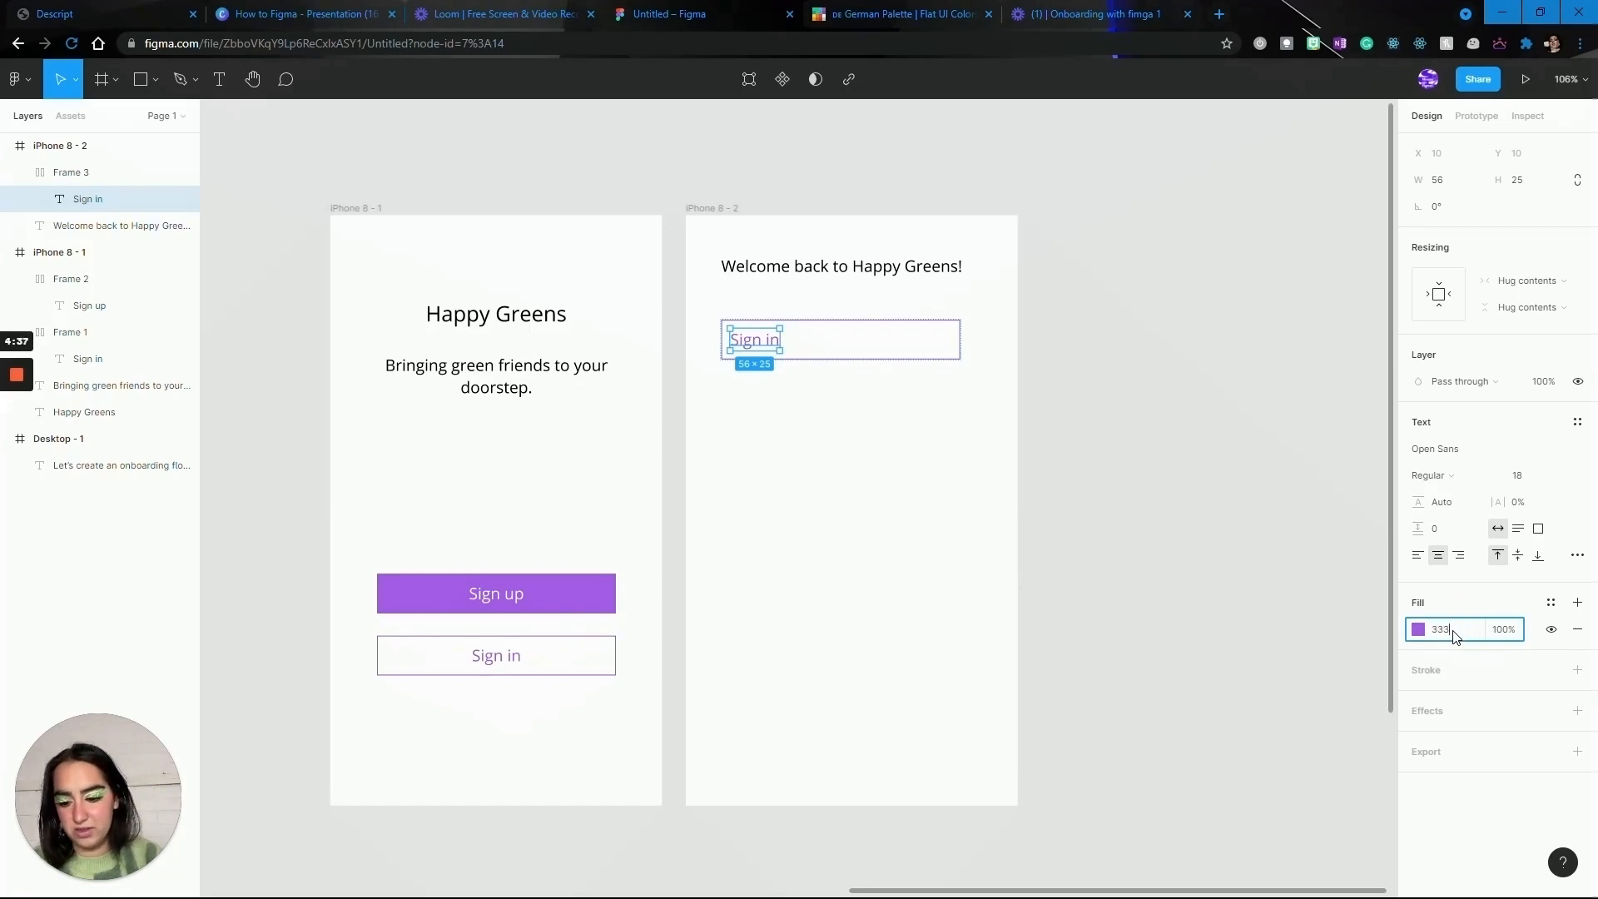
key(Return)
click(974, 522)
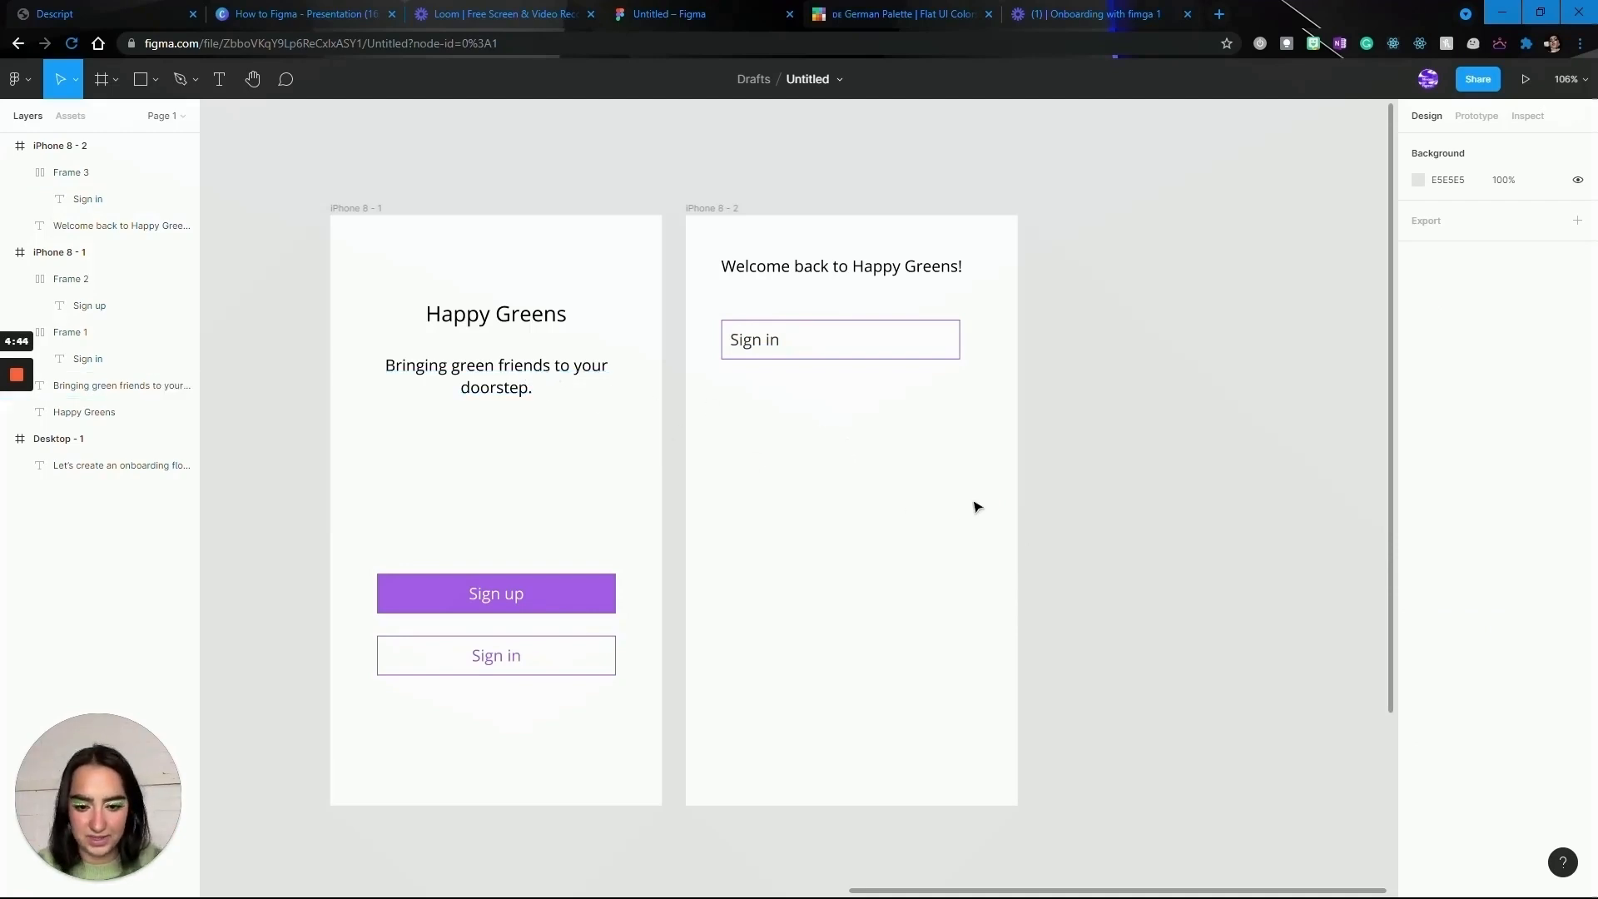
Recolour the black heading, tagline and welcome texts across both phone frames to 333333 in one go
drag(982, 503, 432, 246)
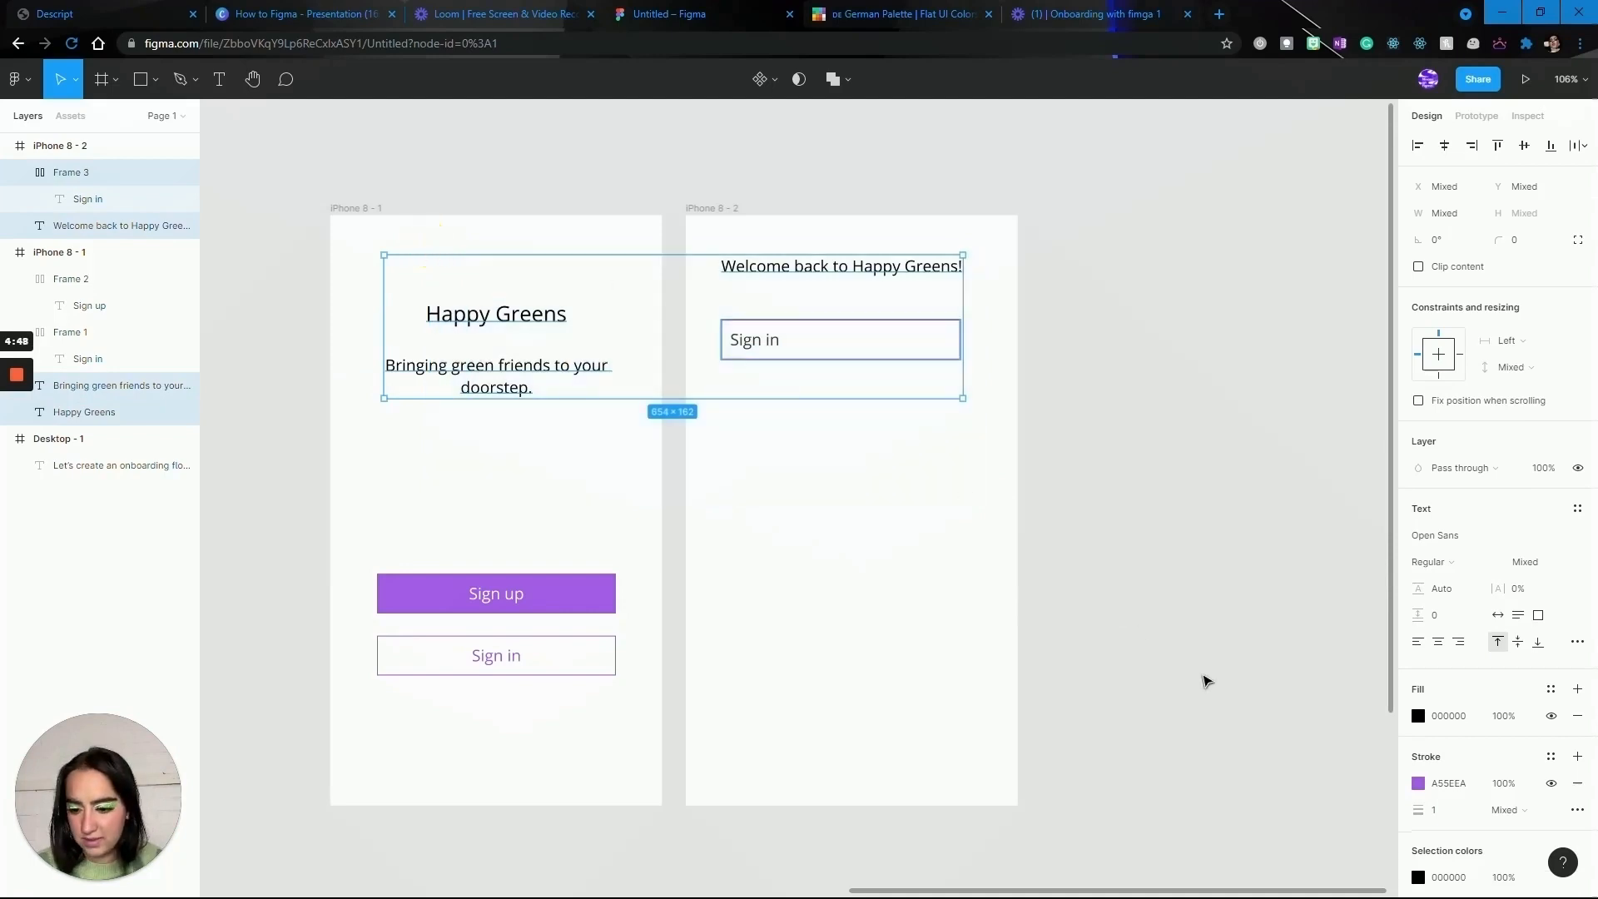
scroll(1474, 749, down, 1)
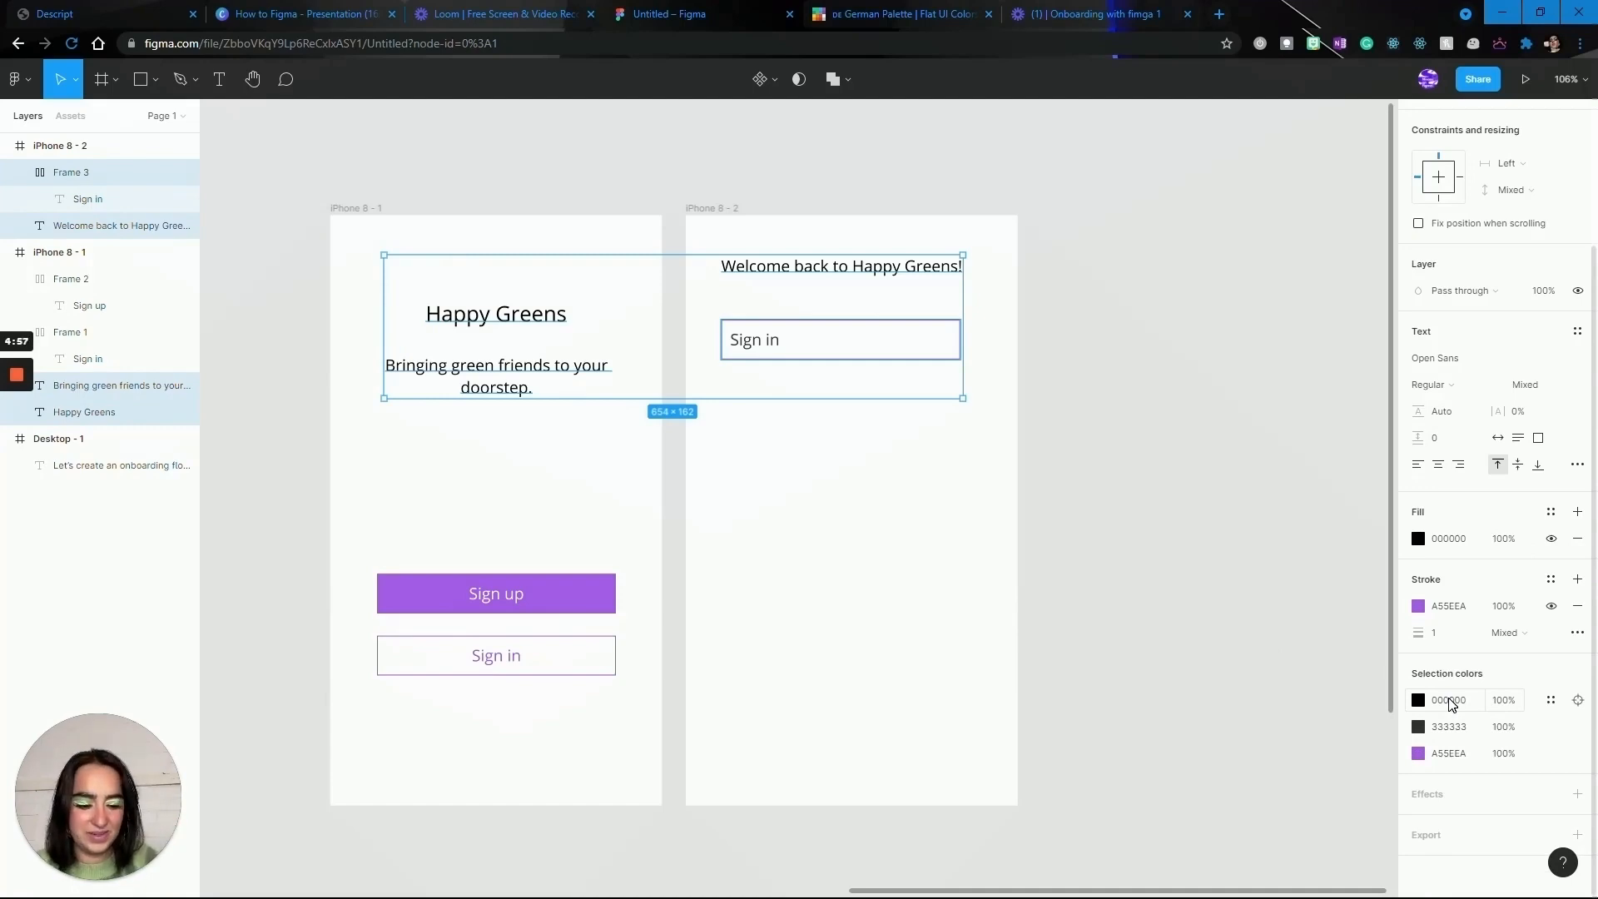
click(1451, 704)
text(333)
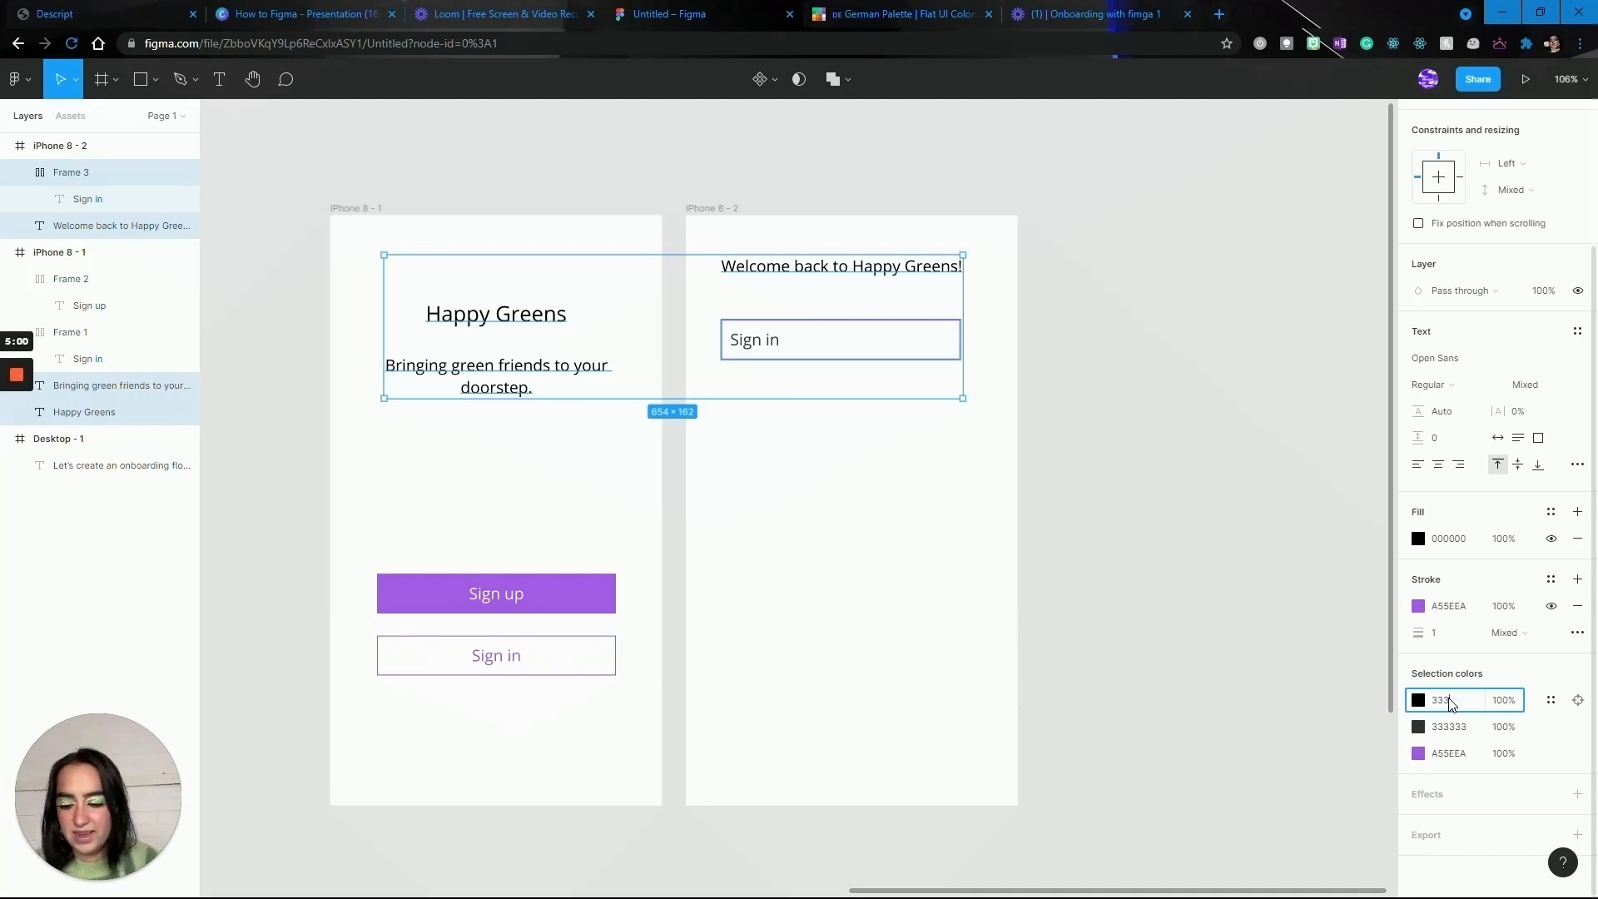
key(Return)
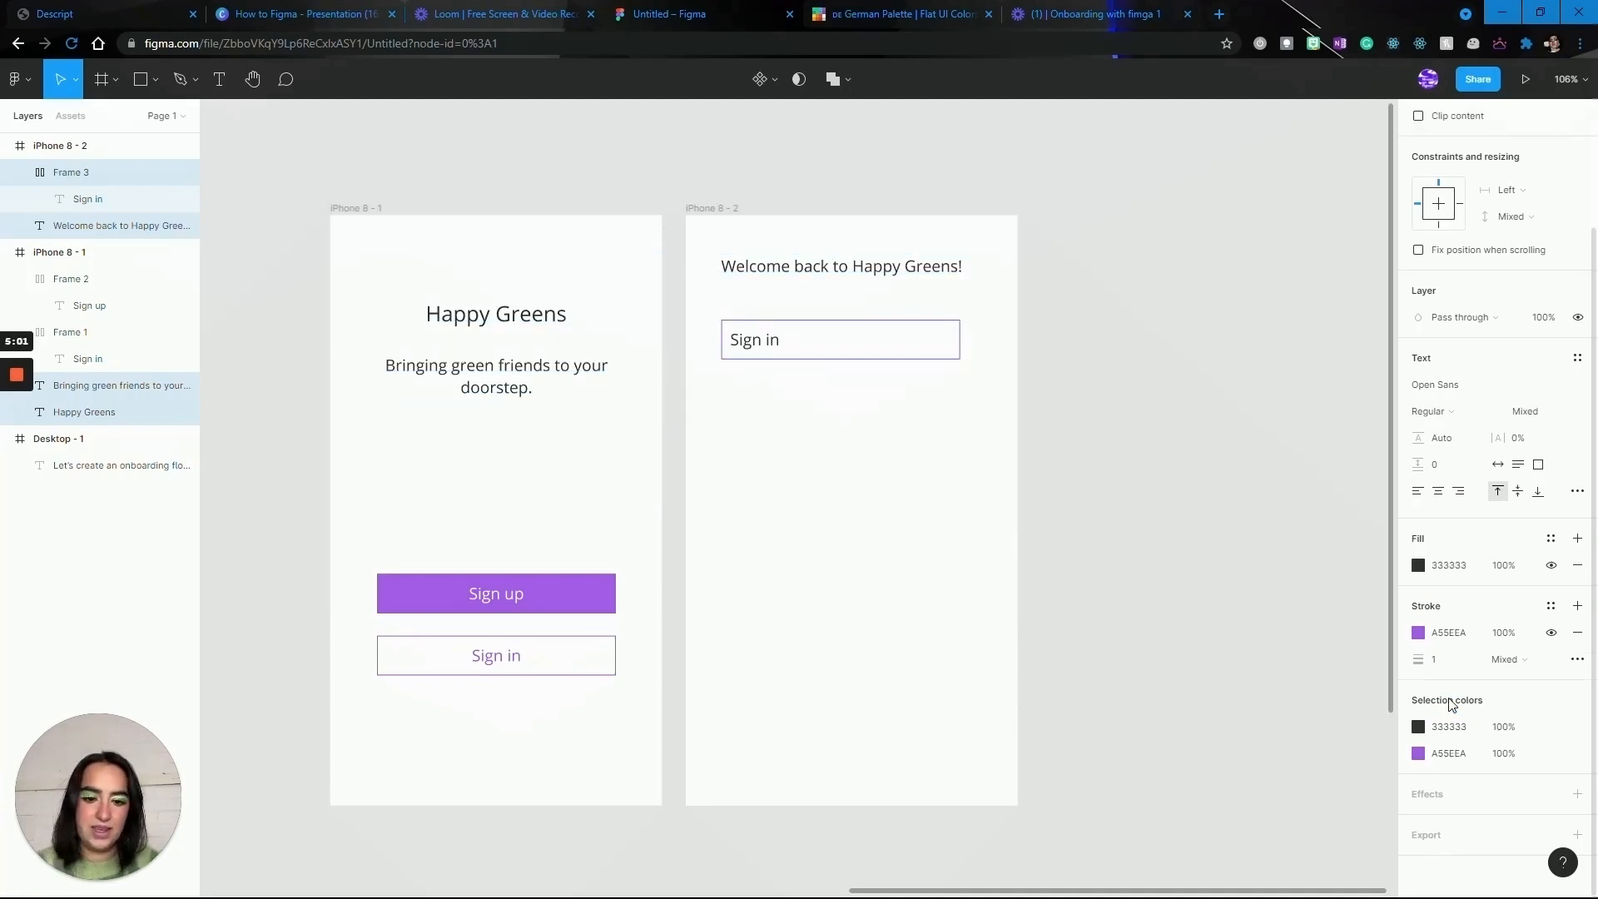
click(924, 710)
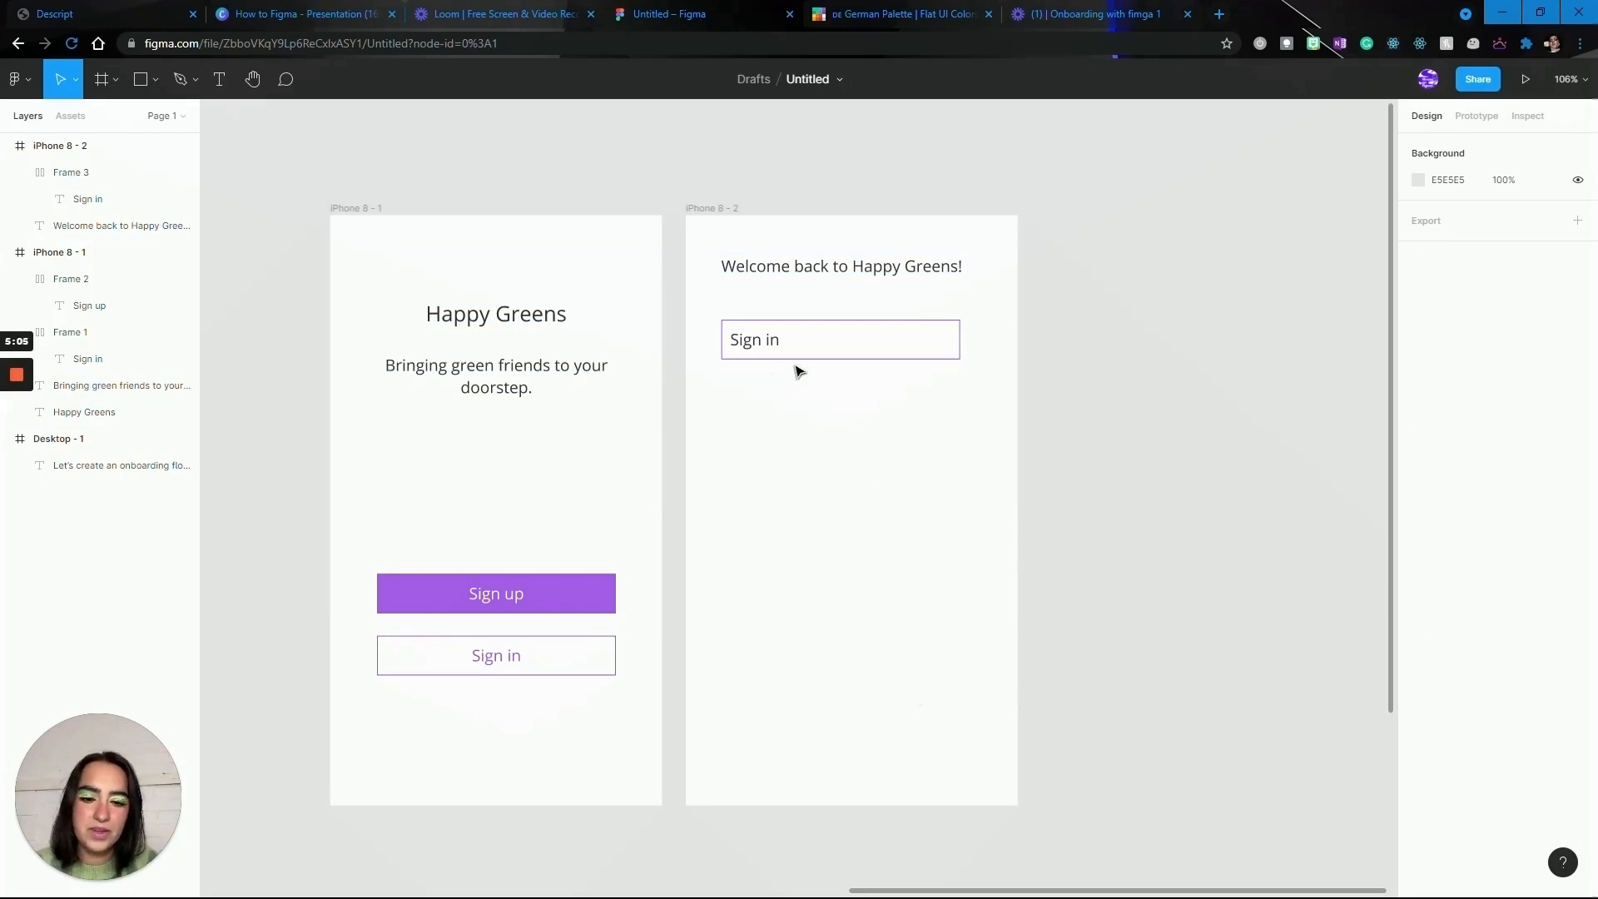
Add a left-aligned text box about 129 × 28 between the welcome text and the outlined box, reading "Username"
scroll(796, 372, up, 5)
scroll(799, 372, up, 3)
scroll(799, 372, right, 2)
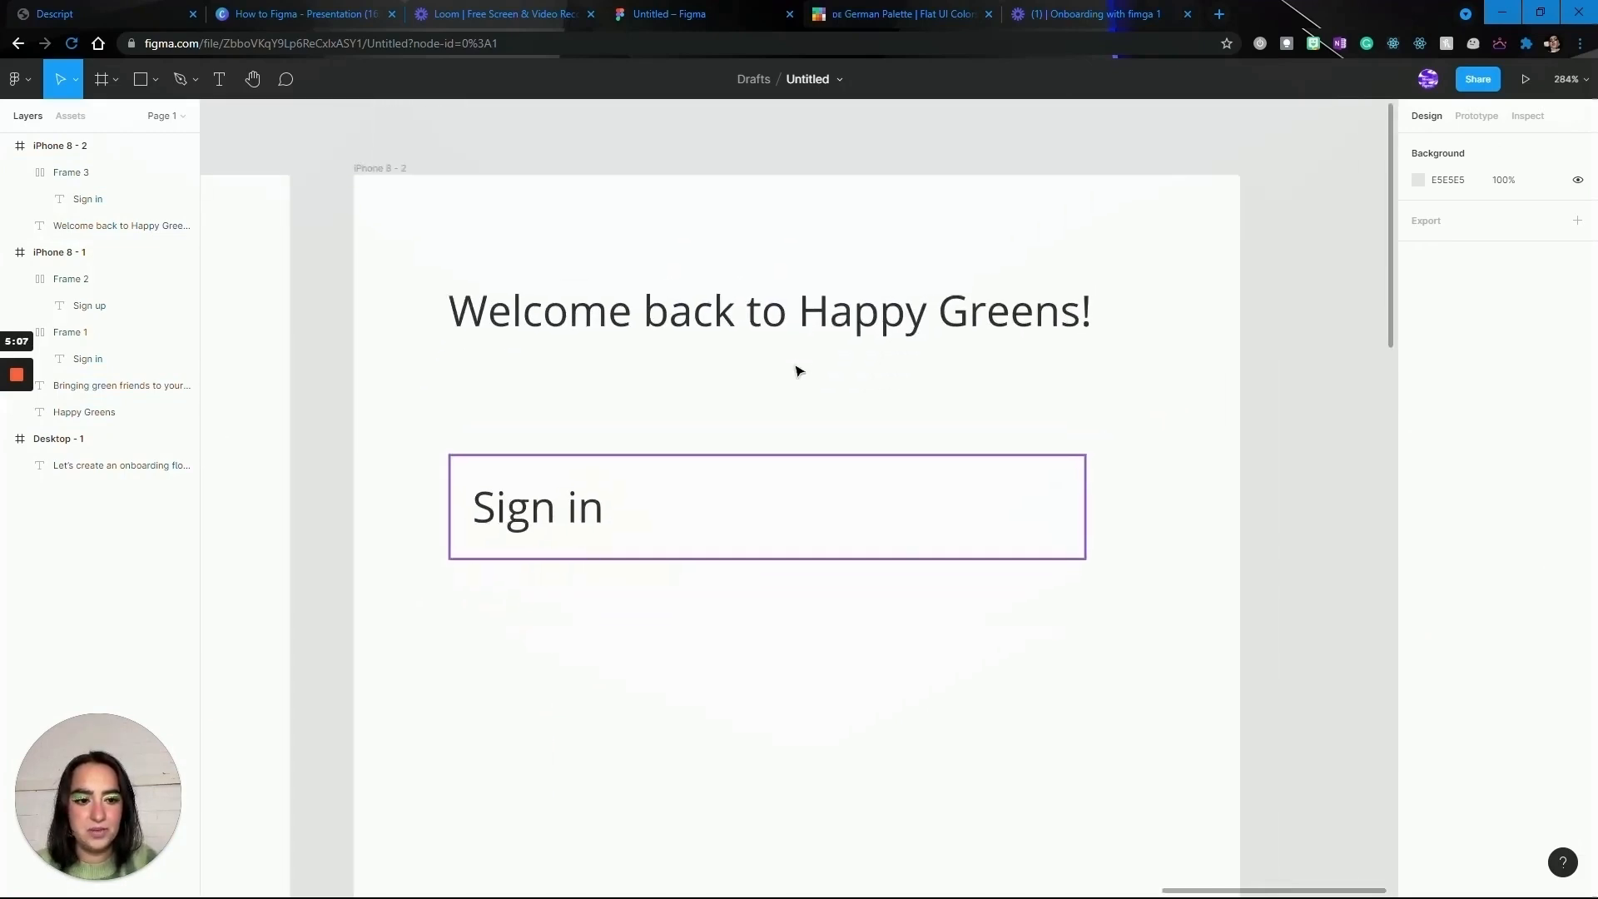
scroll(799, 371, down, 1)
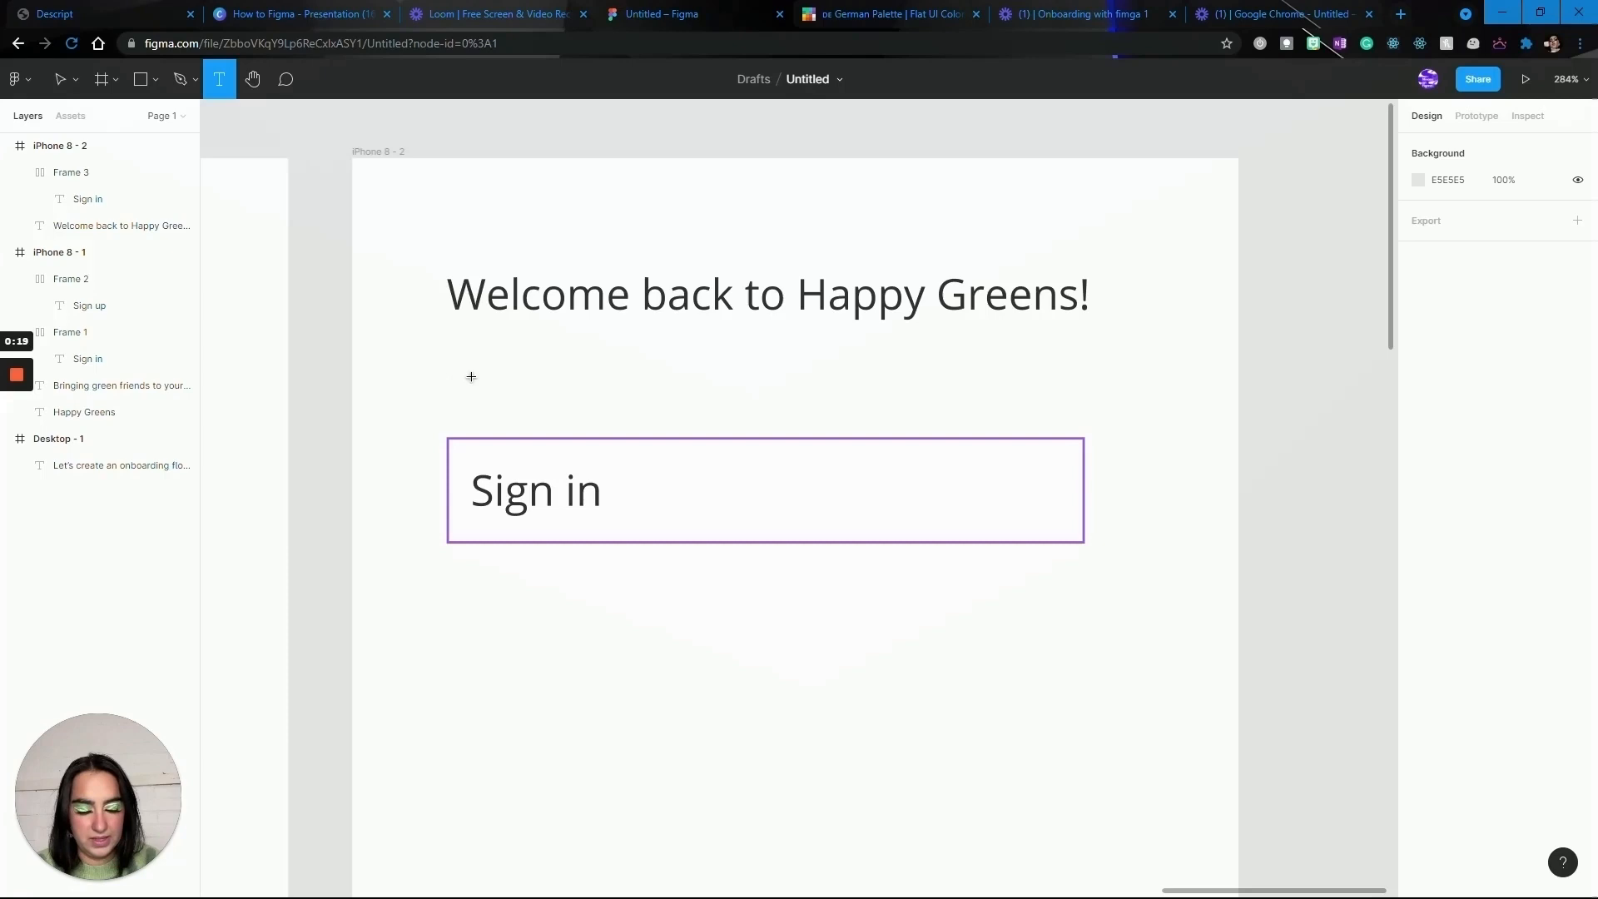
key(t)
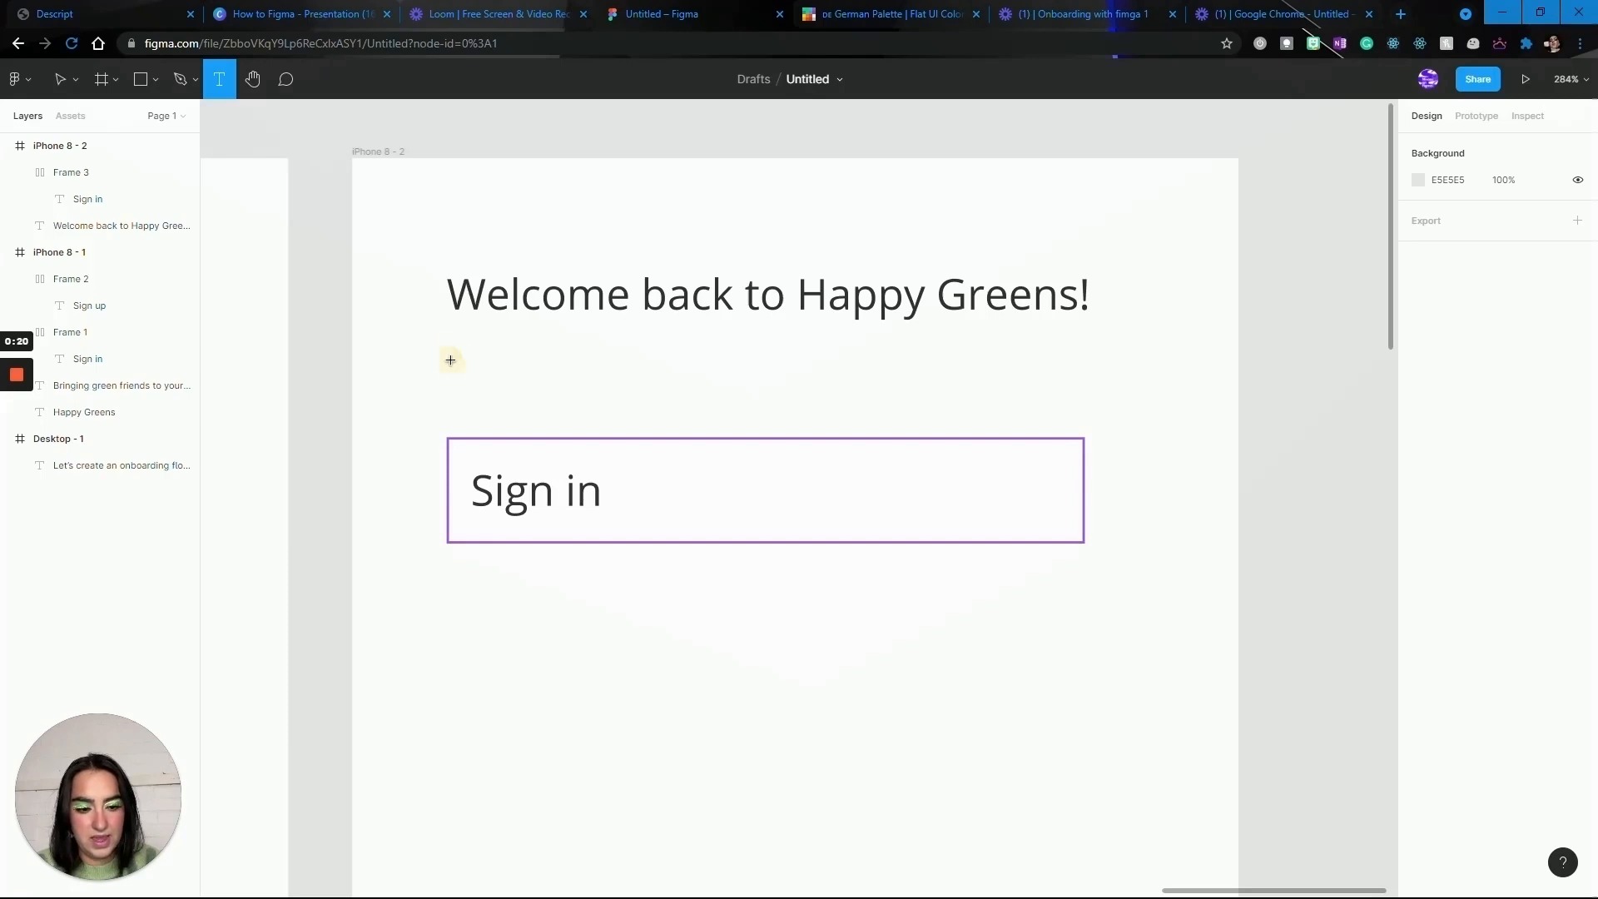
drag(450, 360, 757, 424)
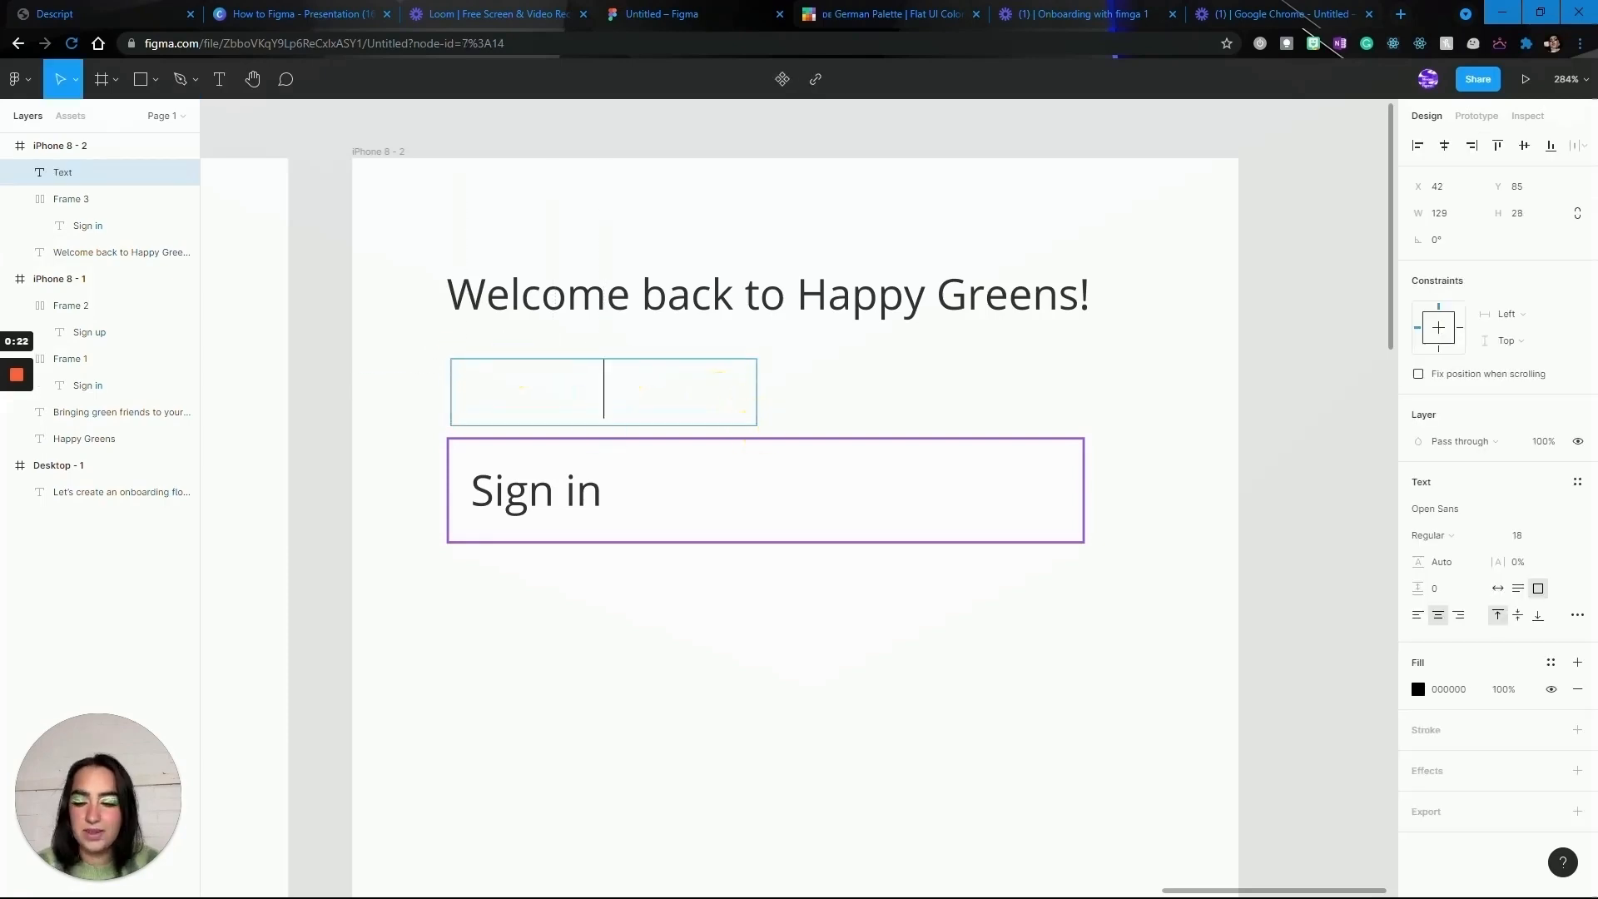
click(1418, 616)
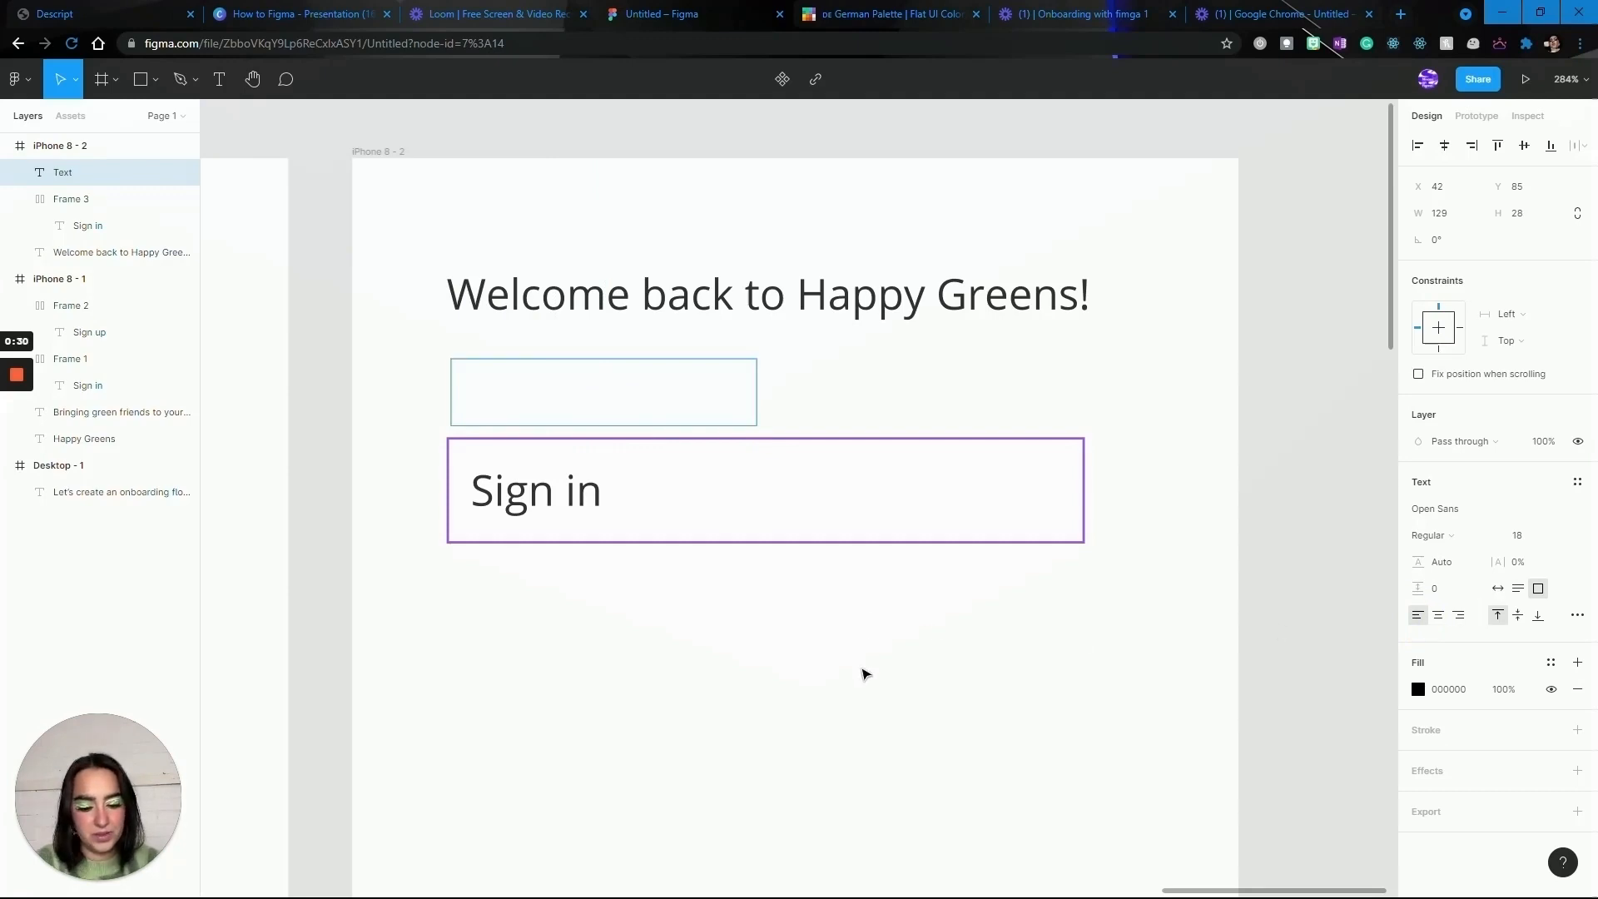
text(Username)
Set the font size of the Username label to 12
key(ctrl+a)
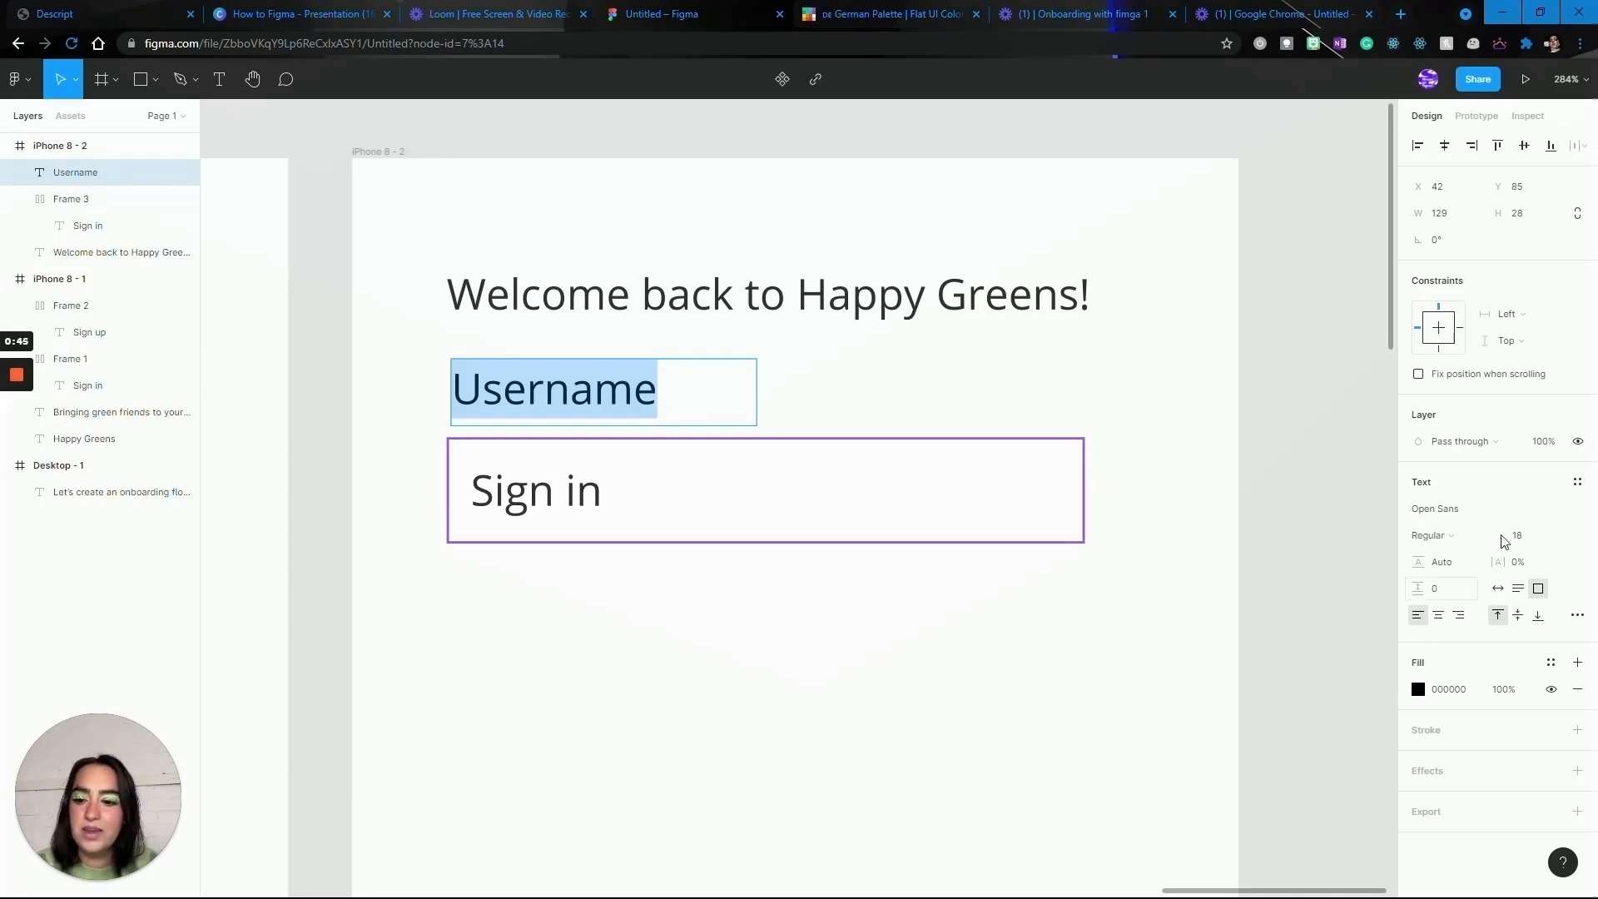
click(1550, 541)
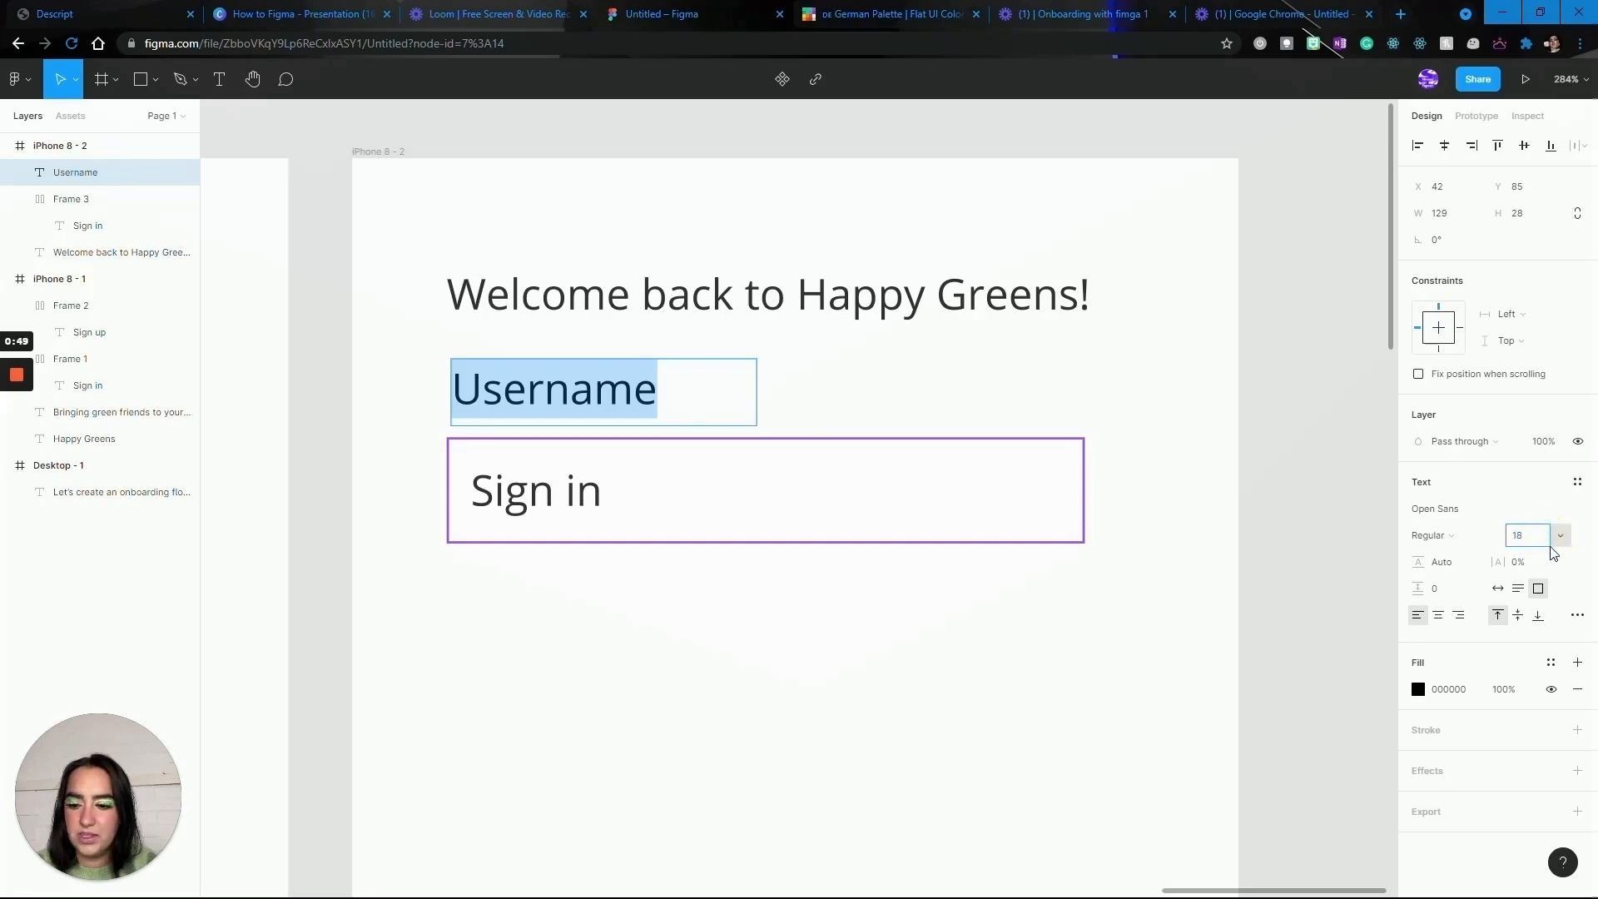
click(1554, 540)
click(1536, 475)
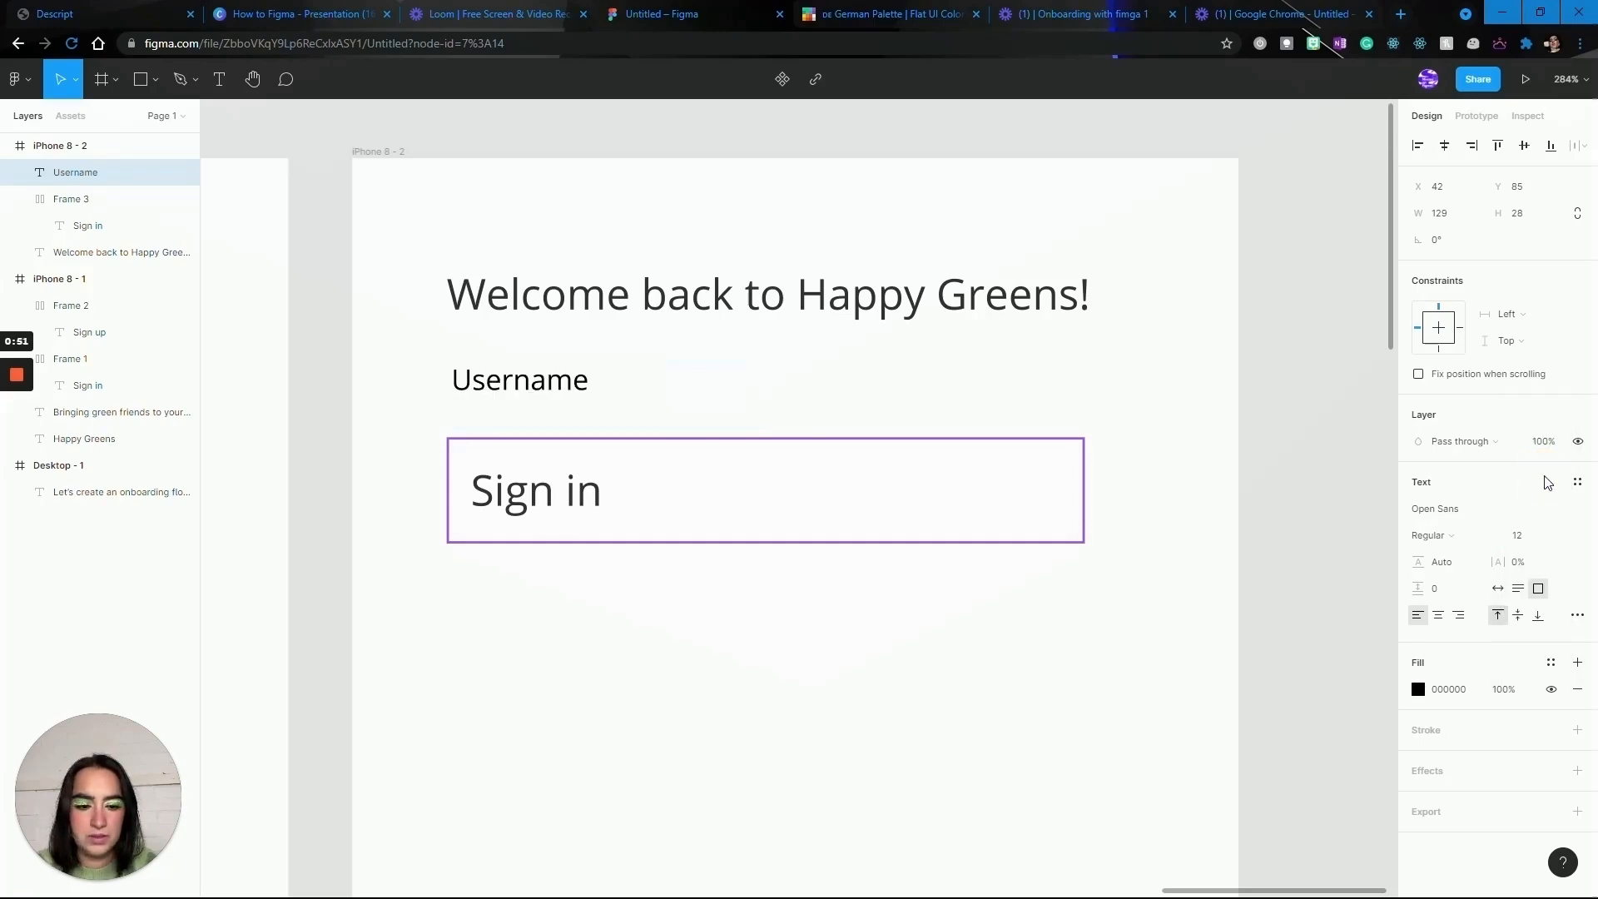
click(878, 666)
right_click(877, 663)
Set the Username label to auto width and move it down to about Y 102, just above the outlined box
click(549, 380)
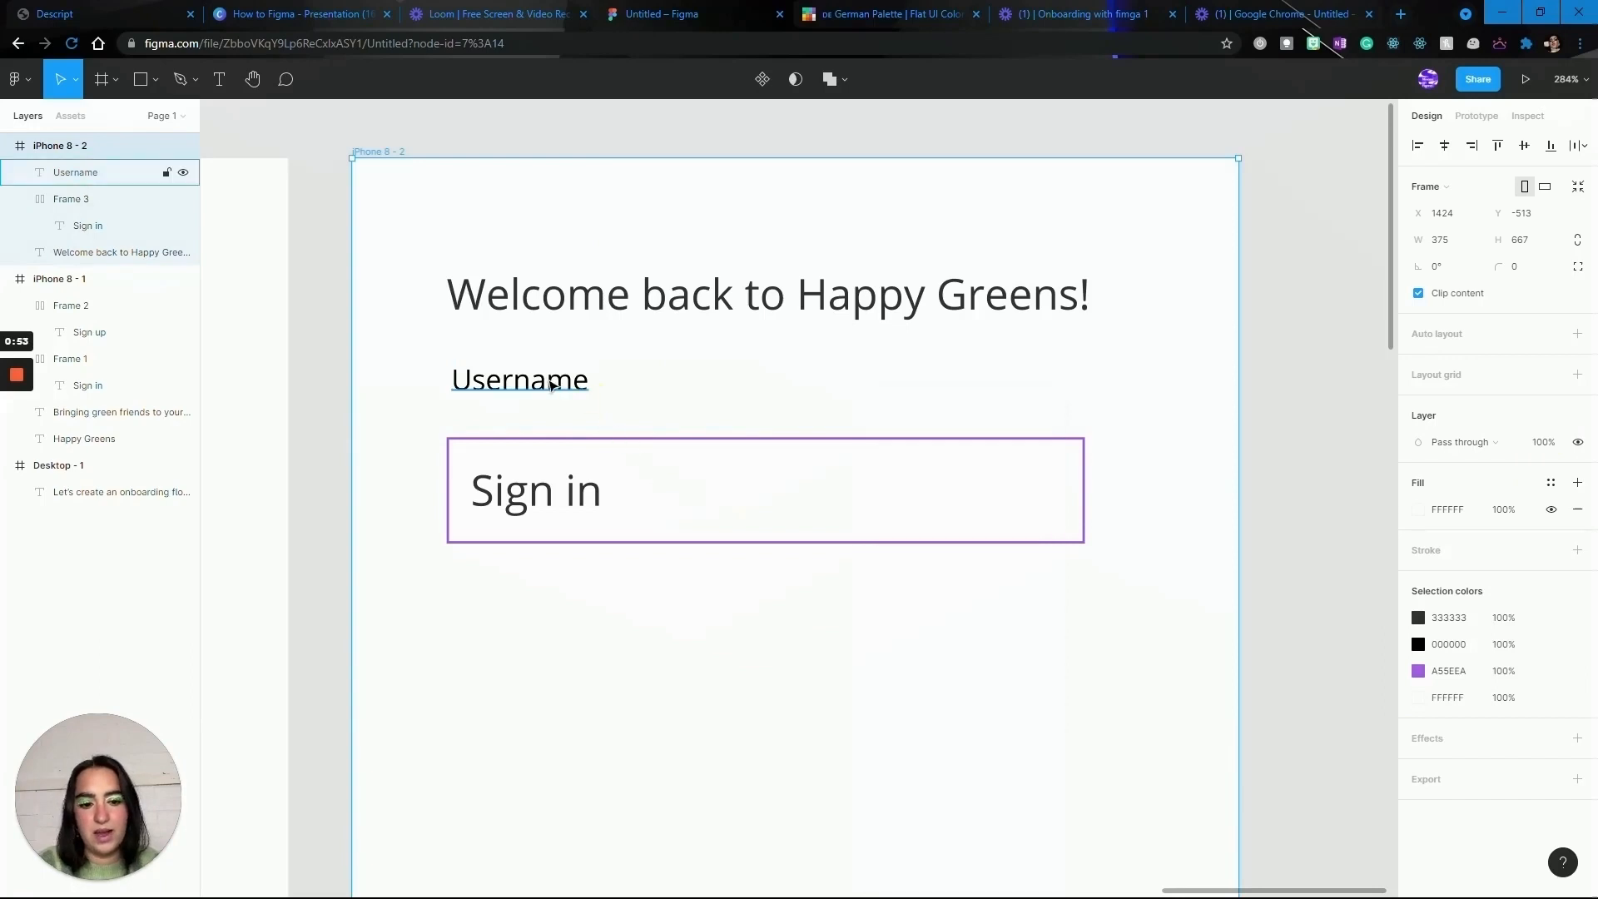
click(548, 379)
click(1499, 589)
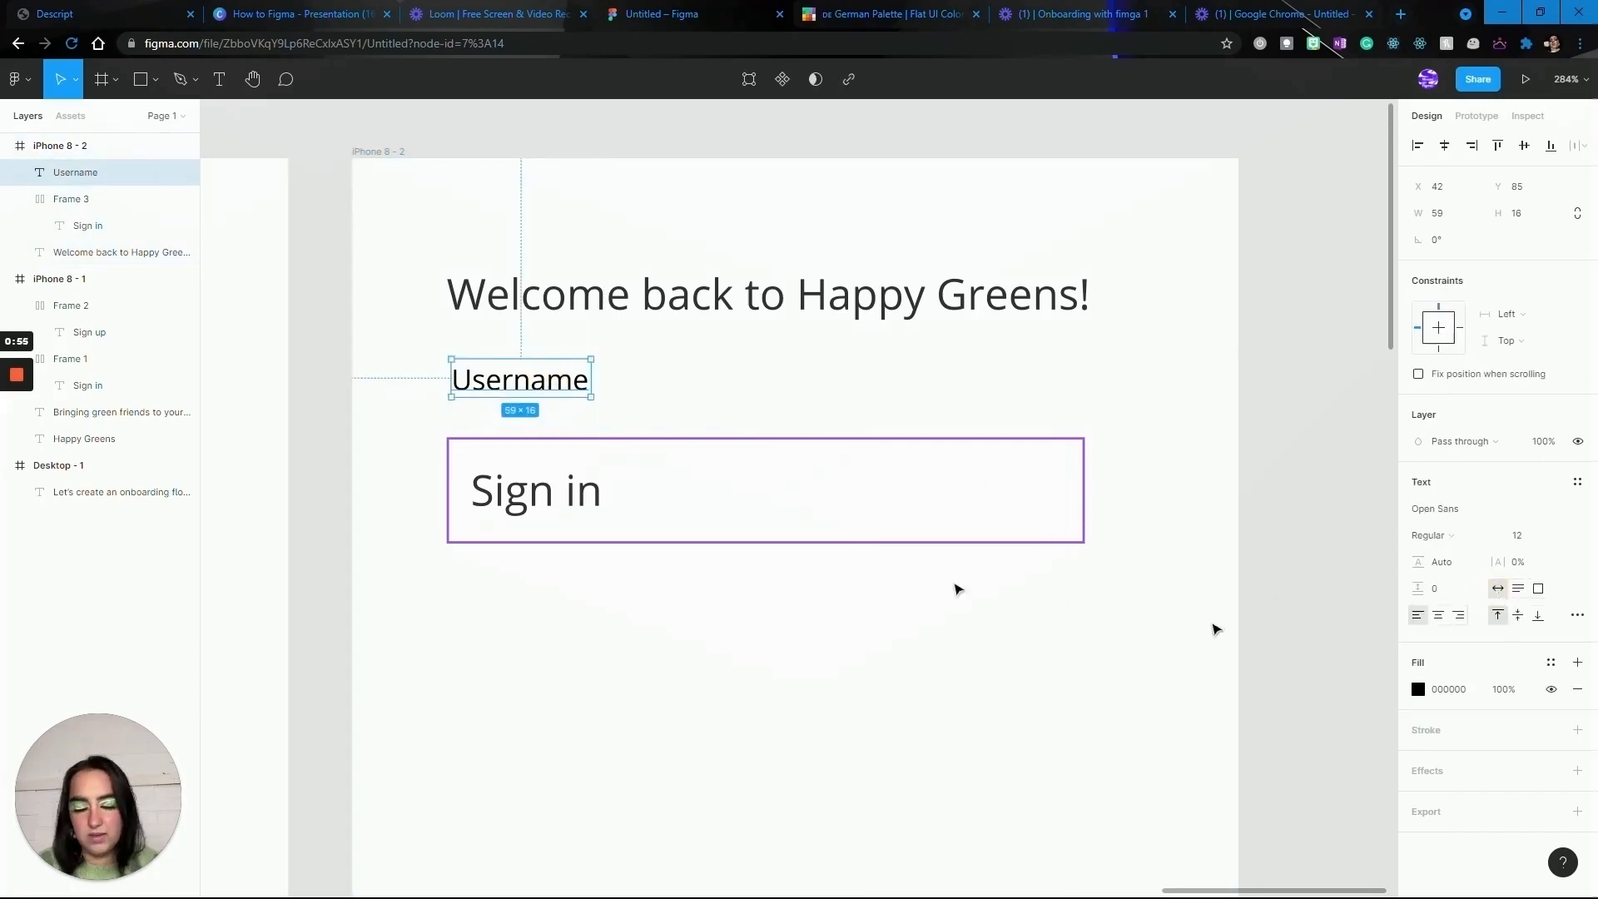
click(793, 578)
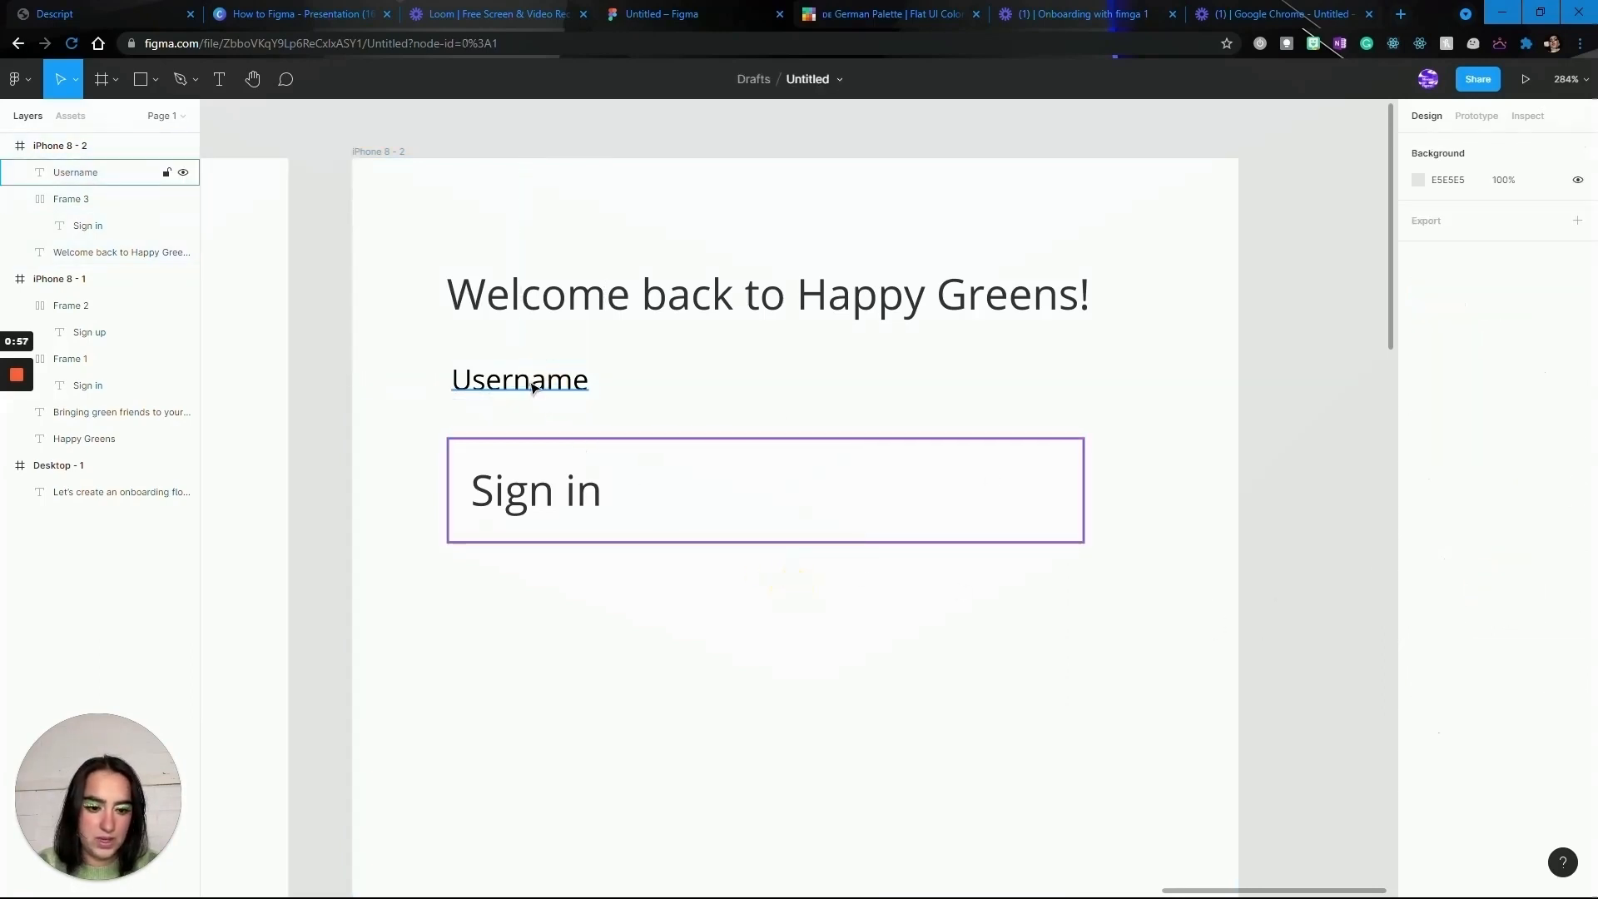
drag(533, 382, 534, 428)
click(574, 635)
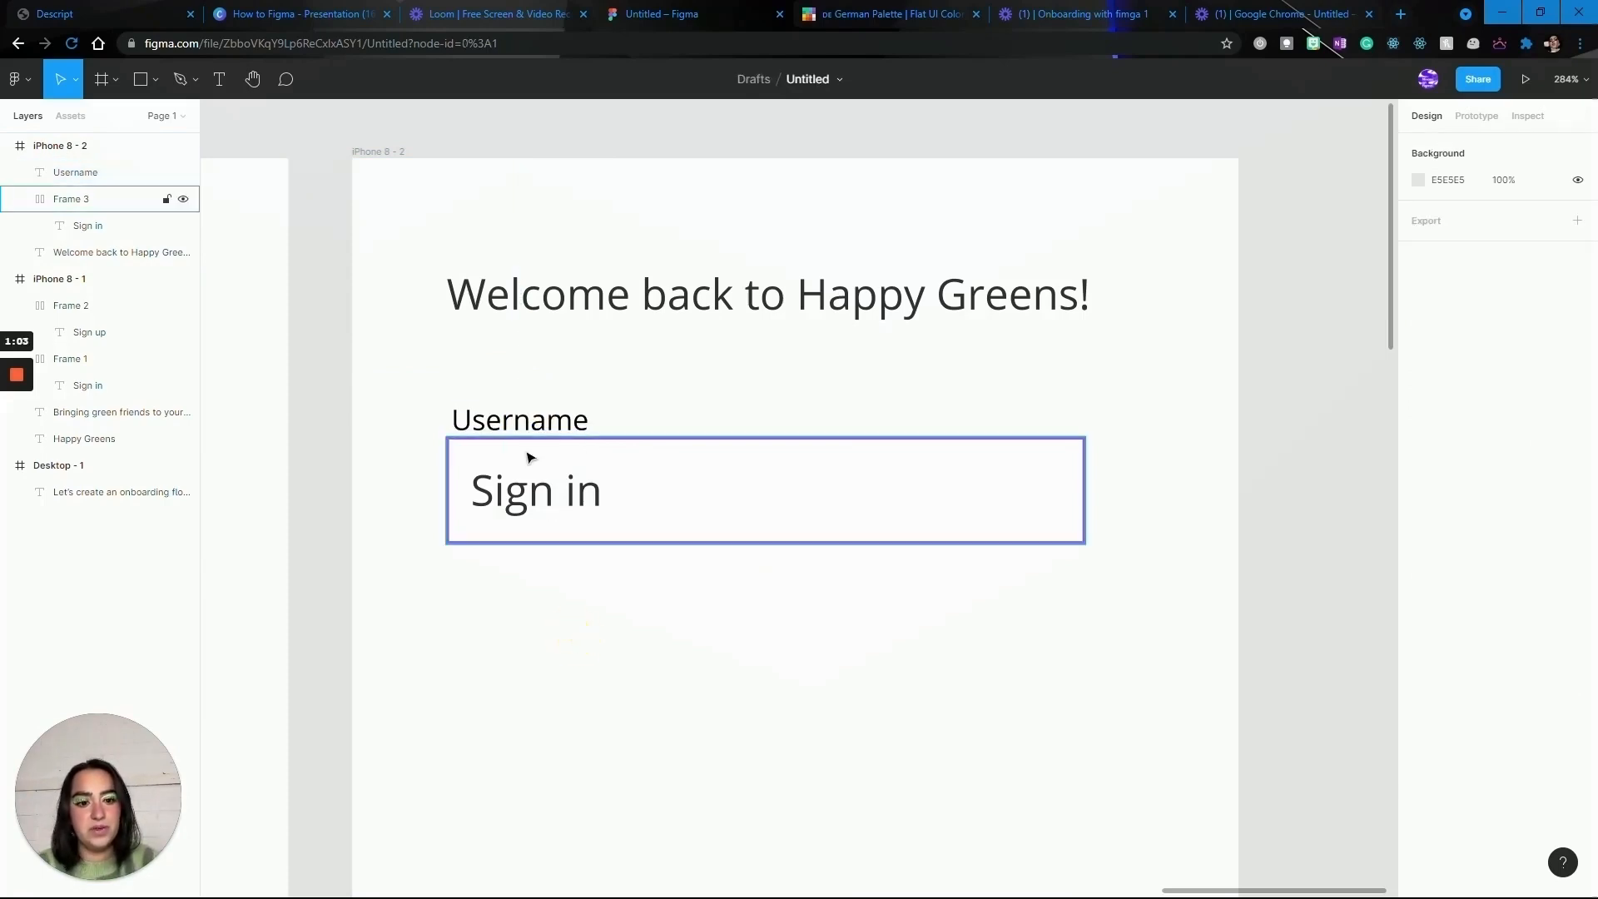
Set the fill colour of the Username label to 555555
click(527, 422)
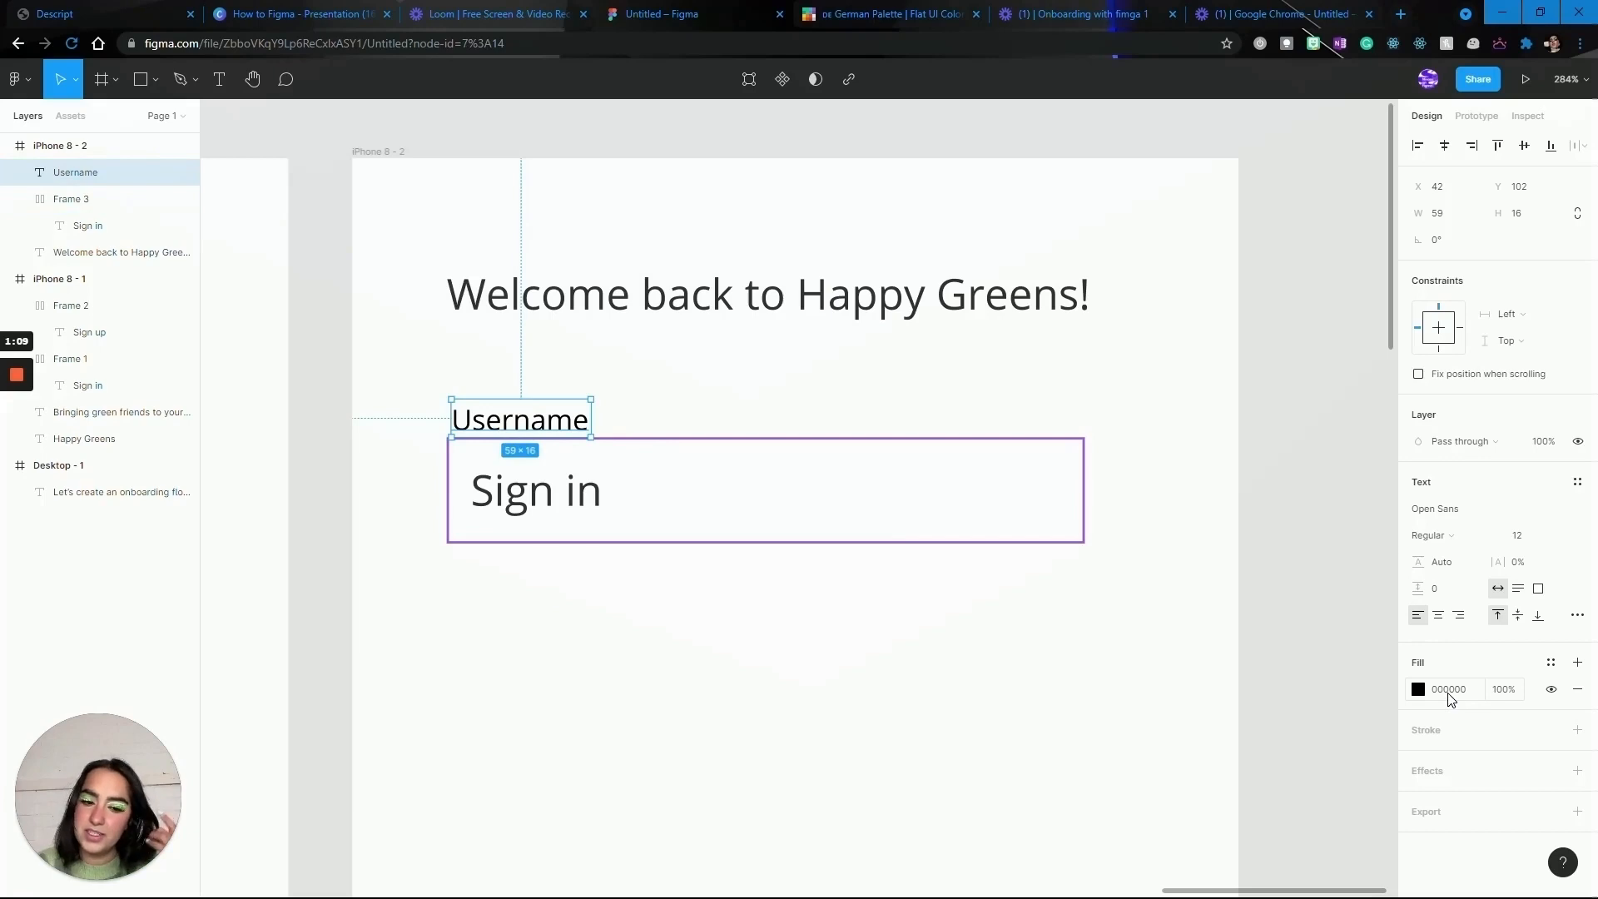
click(1449, 696)
text(555555)
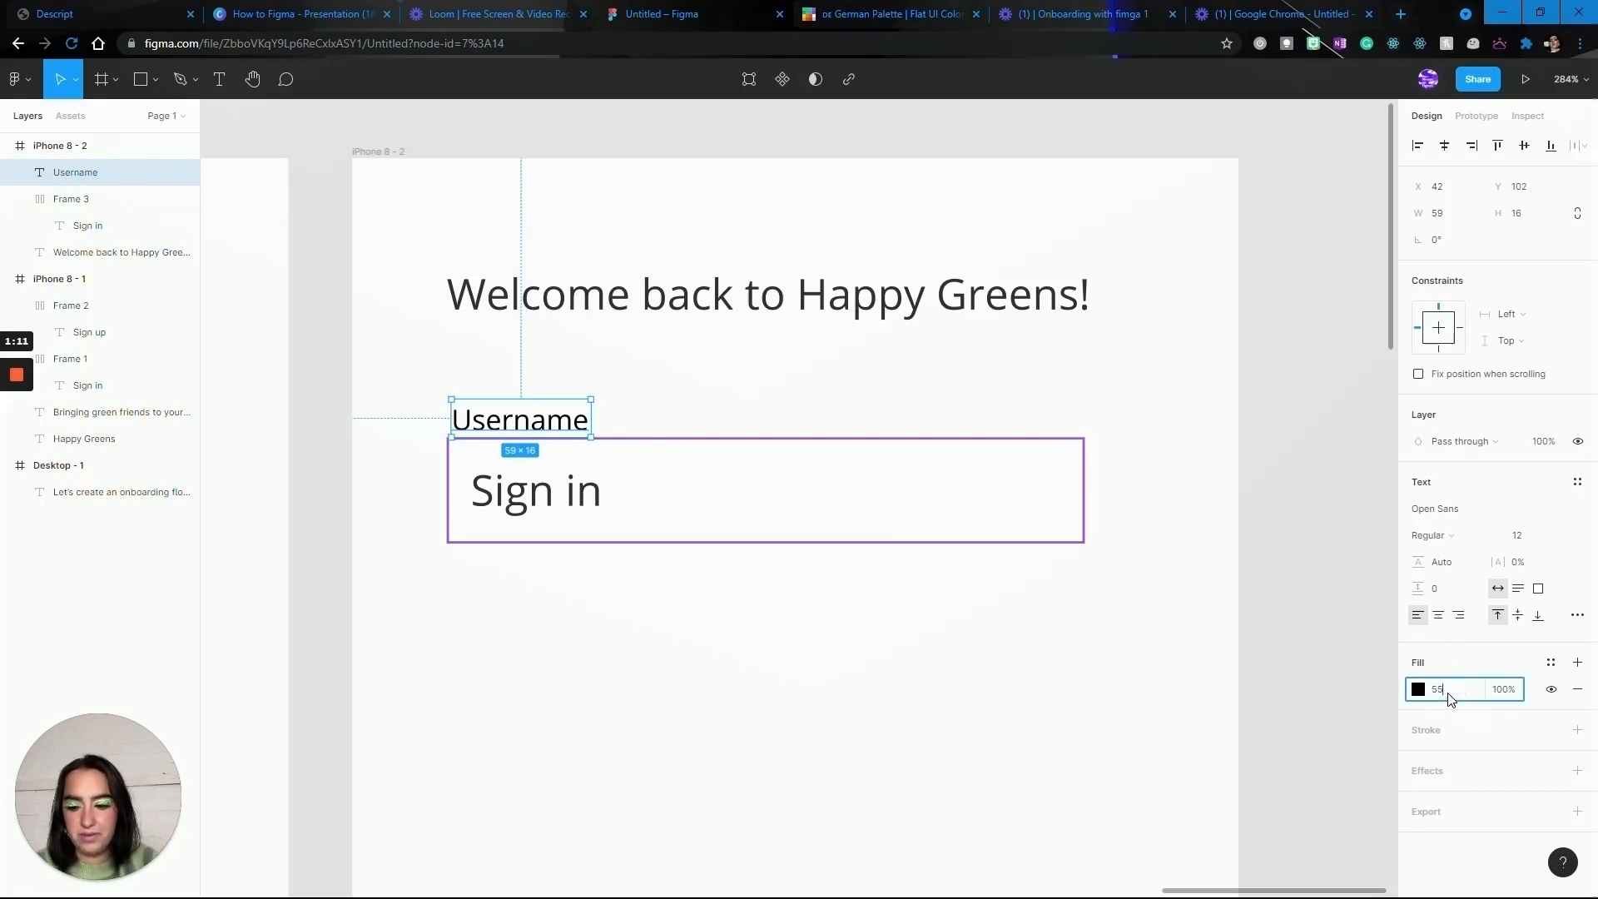
key(Return)
click(1014, 710)
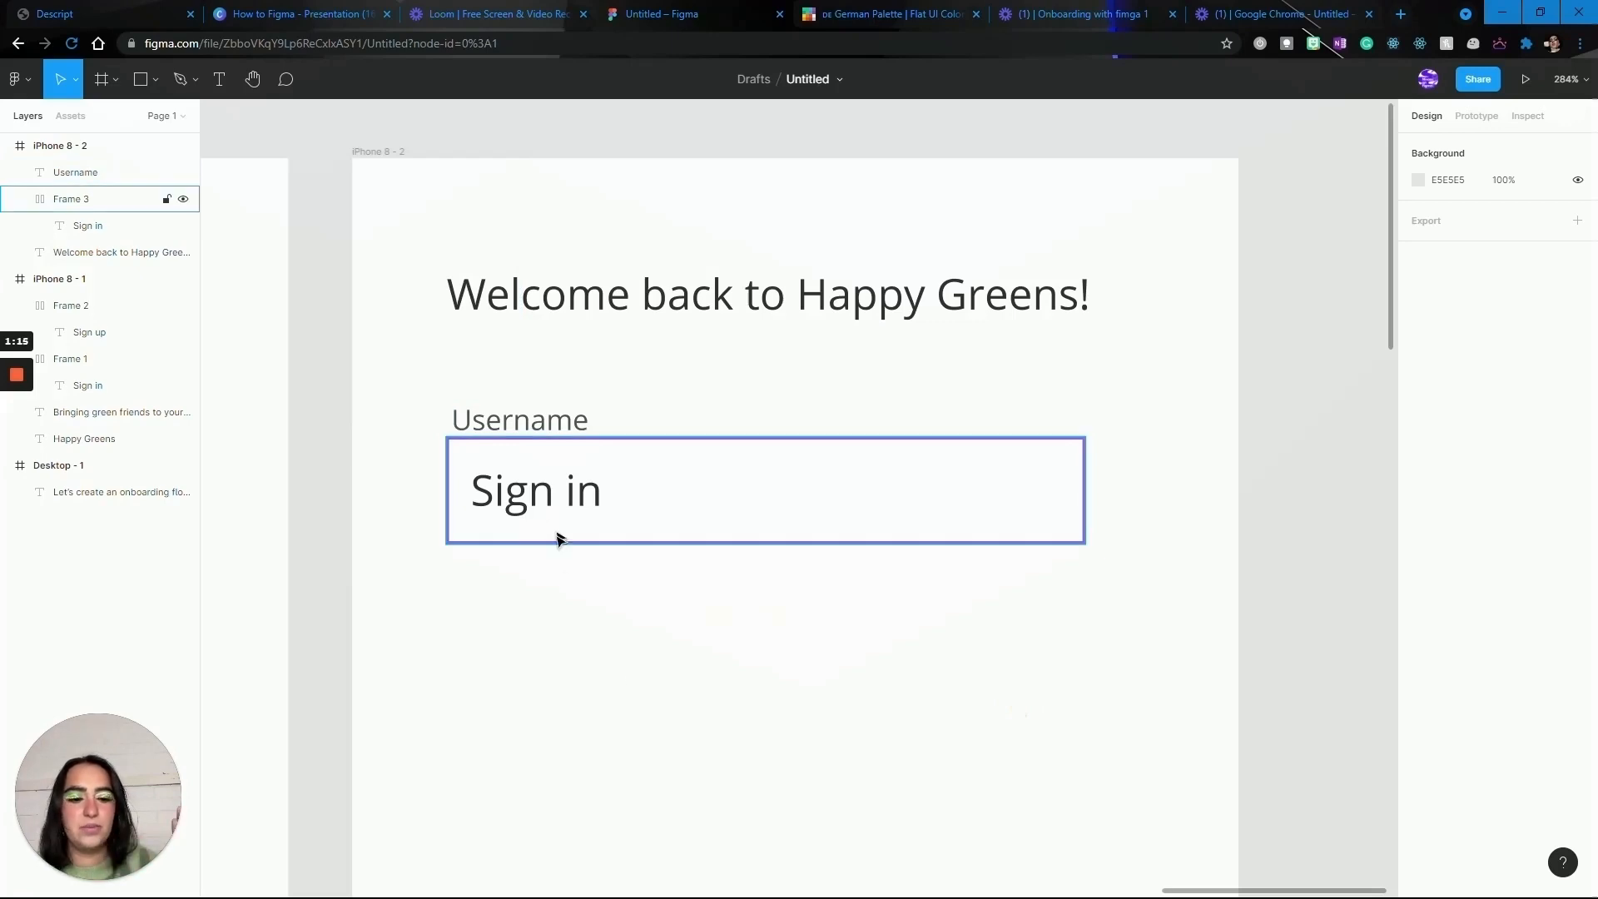
Replace the Sign in text inside the outlined box with a sample username beginning with @
double_click(553, 494)
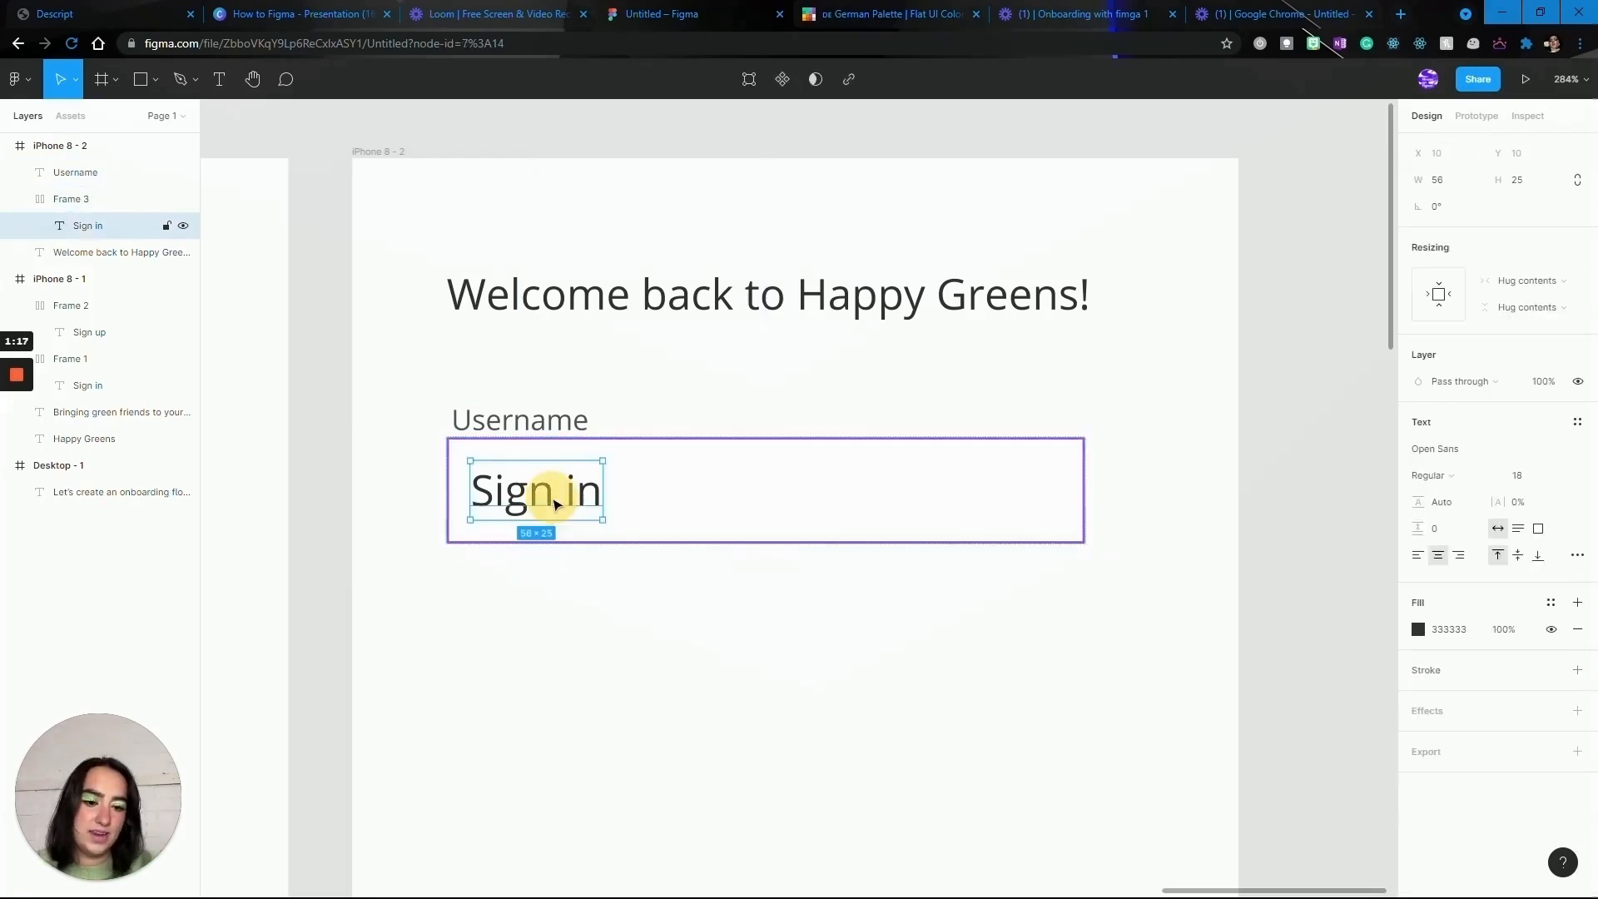
key(Escape)
double_click(533, 497)
double_click(532, 497)
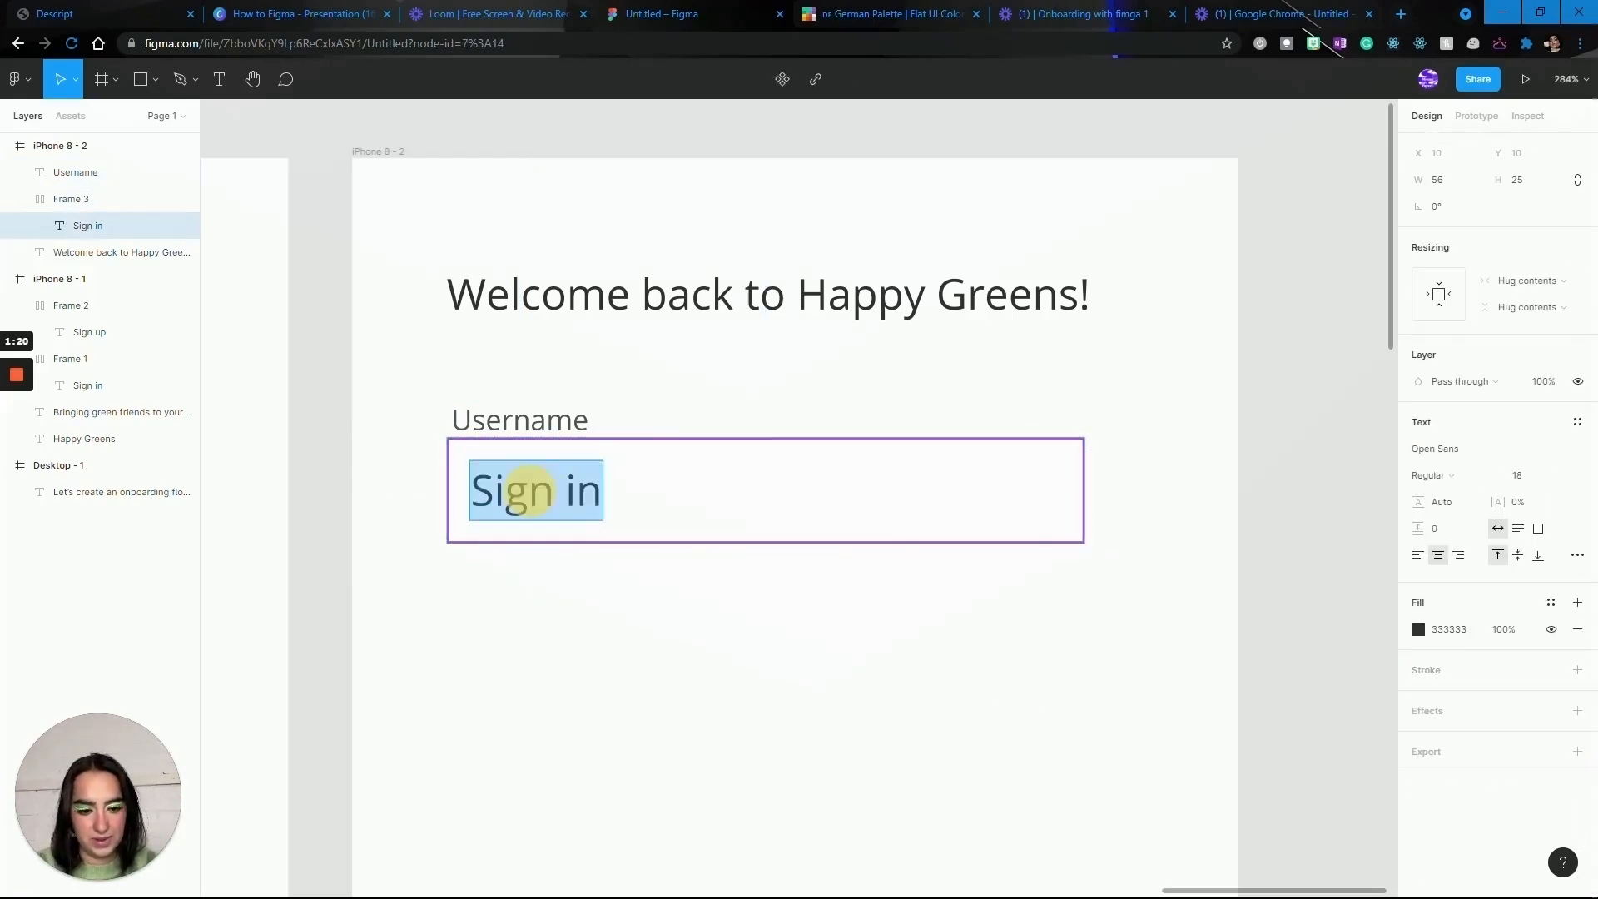
text(@)
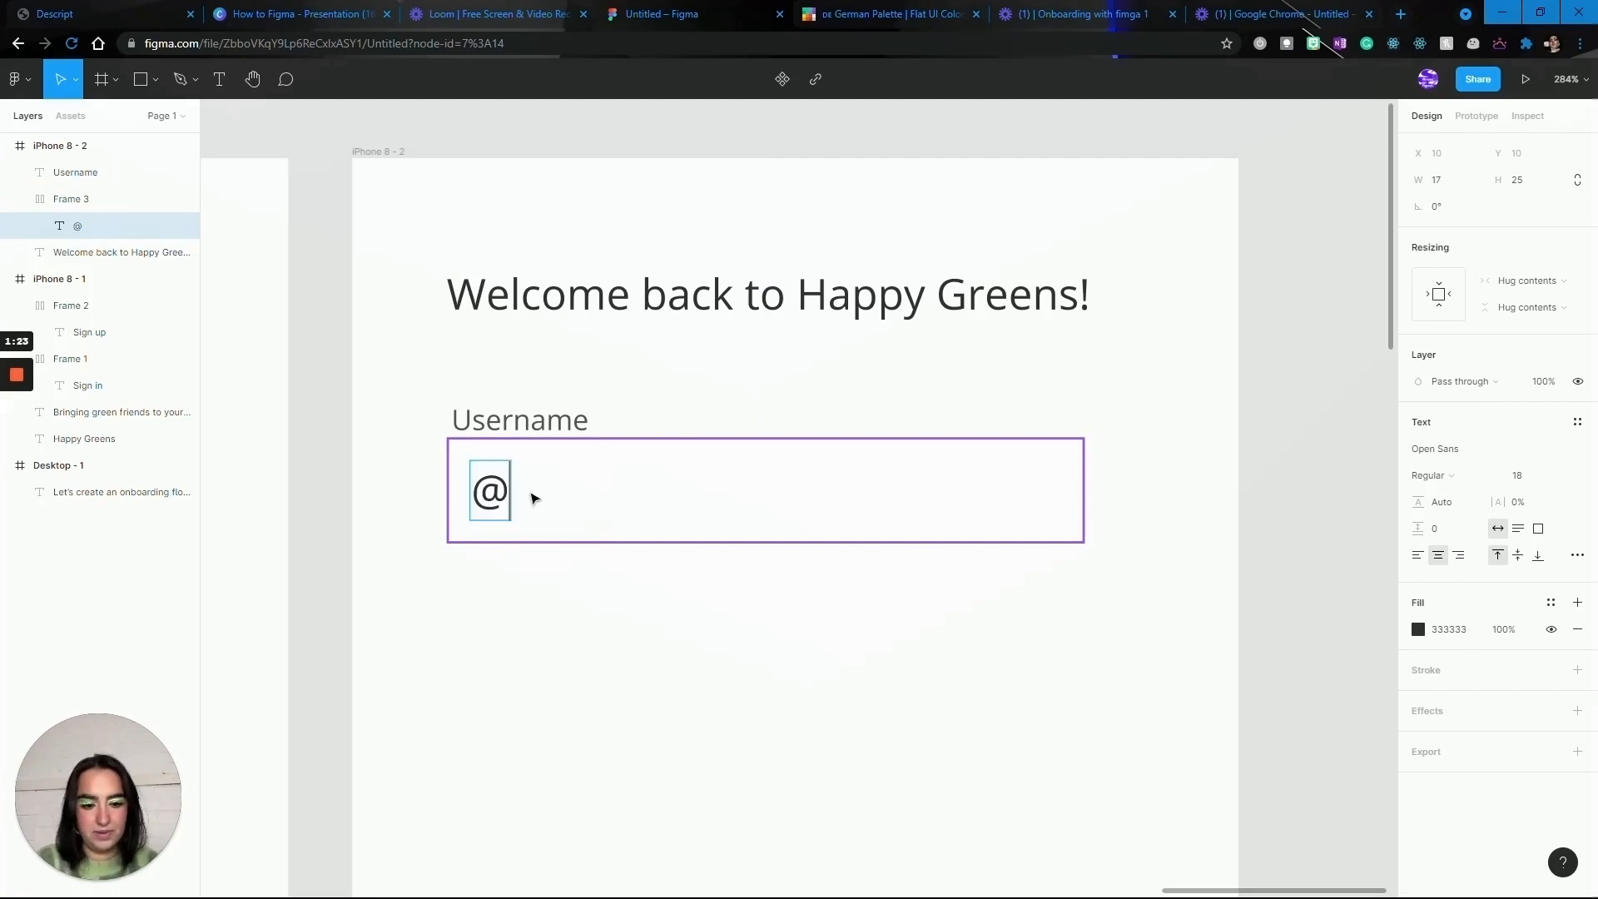
text(nivaaz)
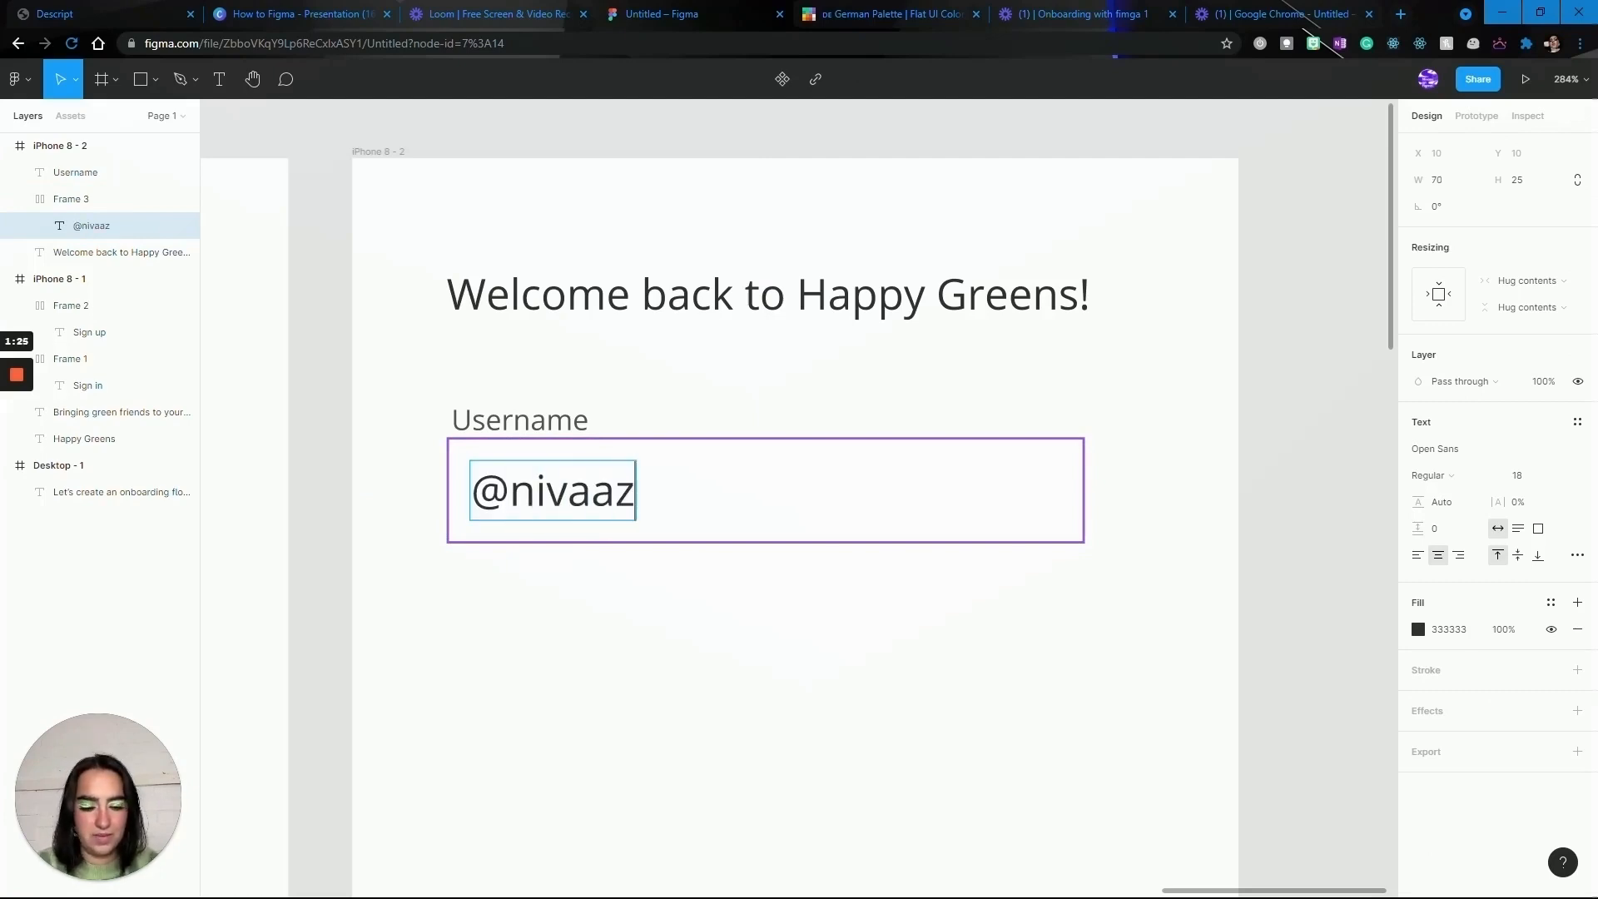
key(Escape)
click(545, 629)
Wrap the Username label and the outlined box below it together in an auto layout frame
scroll(548, 630, down, 3)
scroll(547, 630, up, 3)
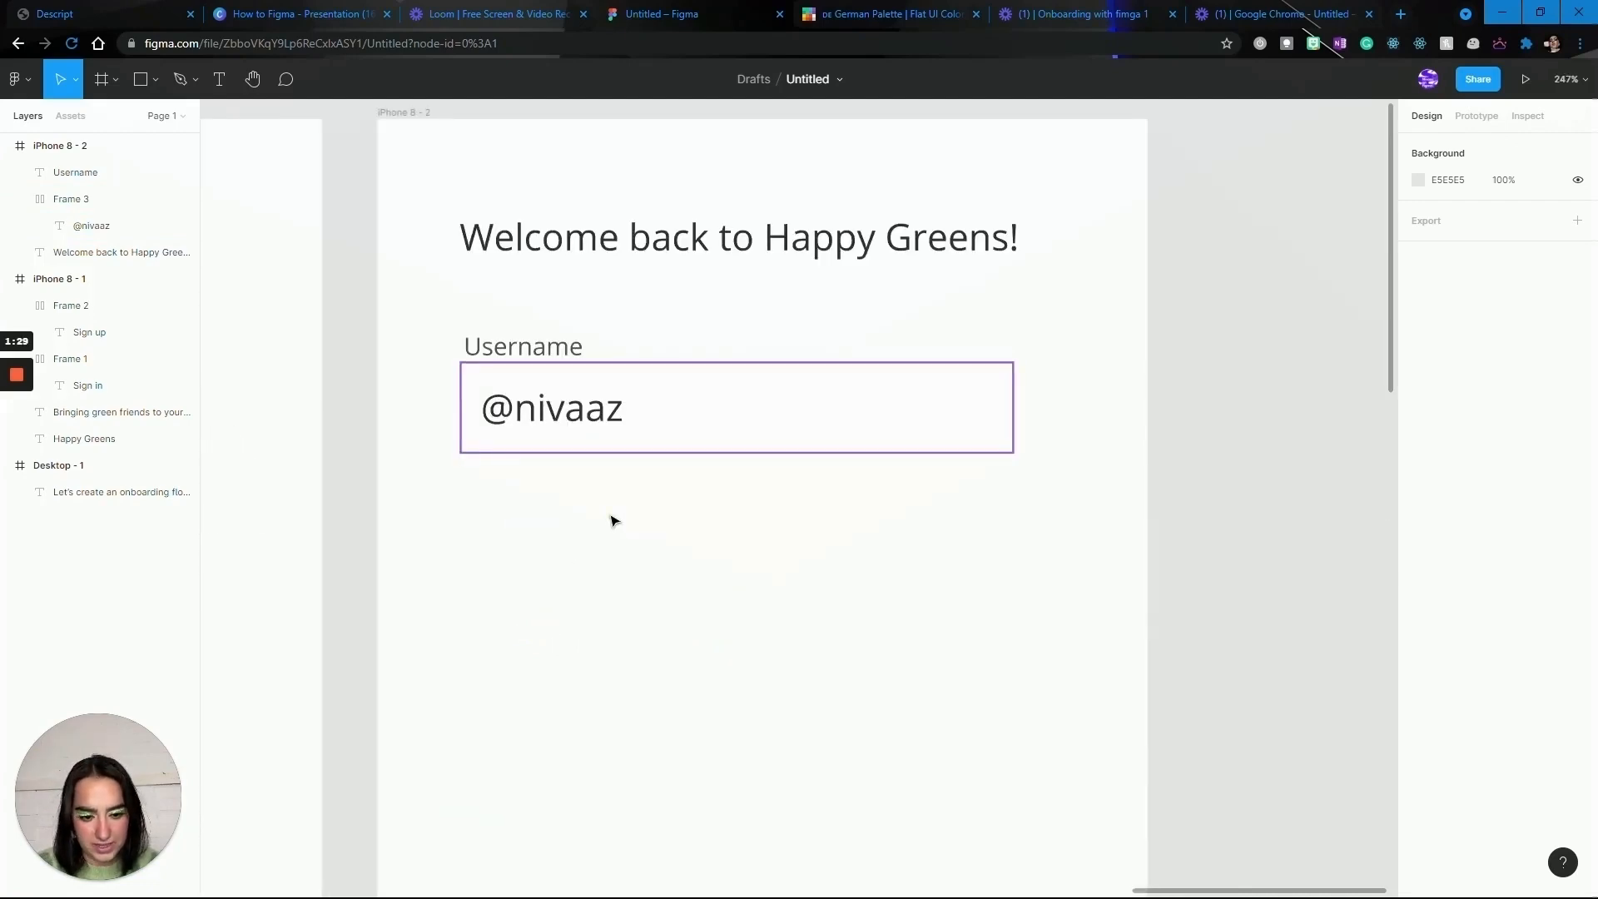
drag(608, 510, 521, 327)
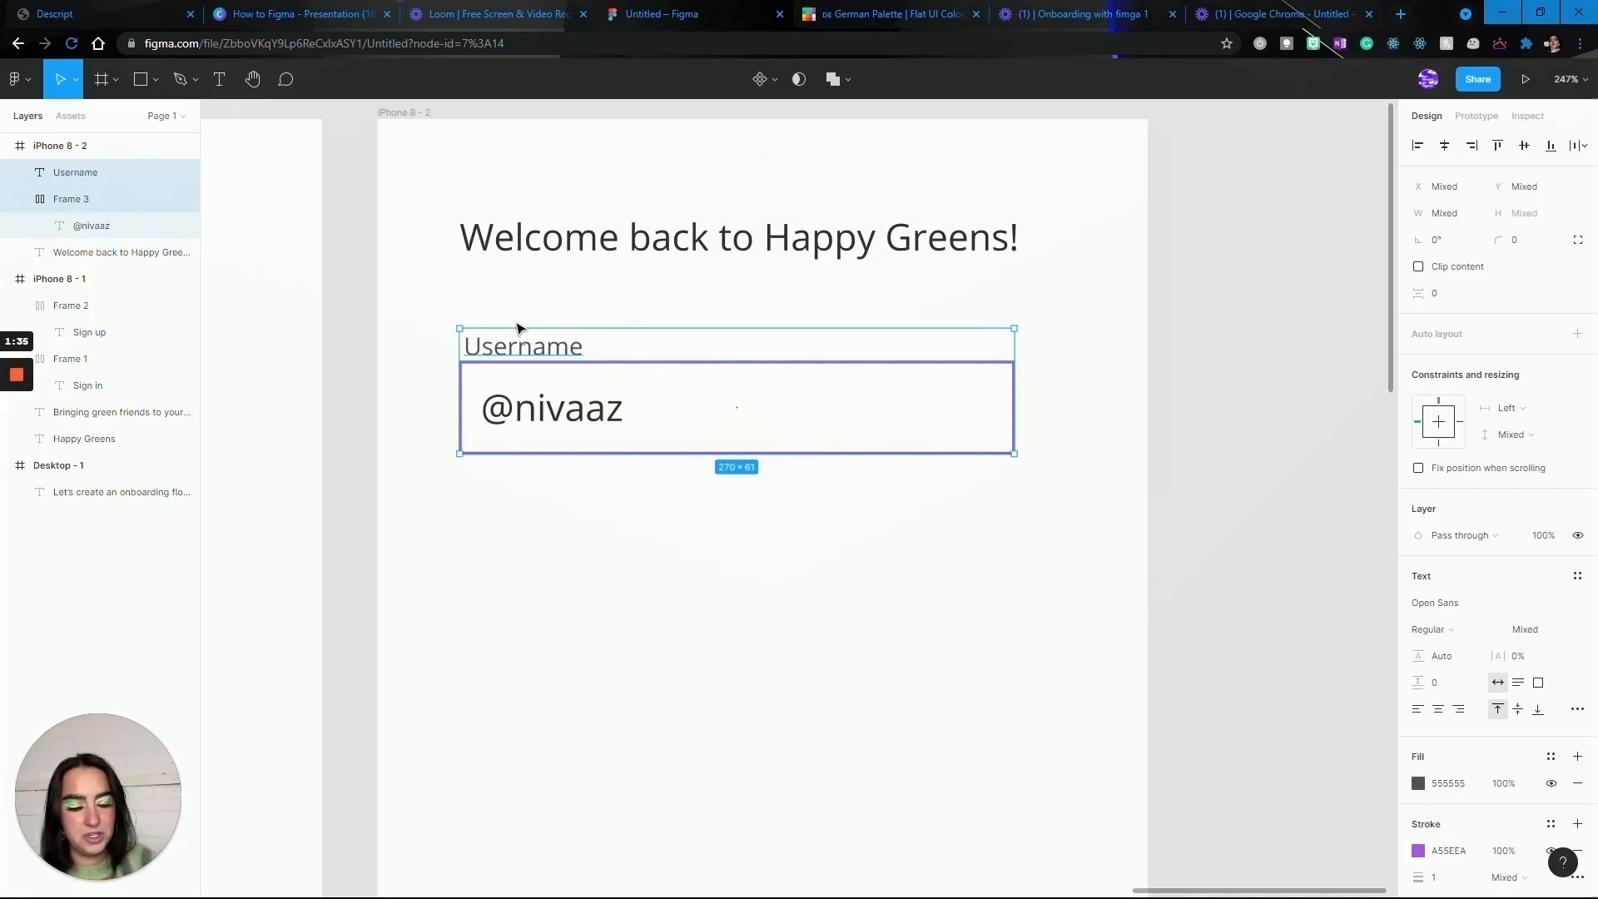
key(shift+a)
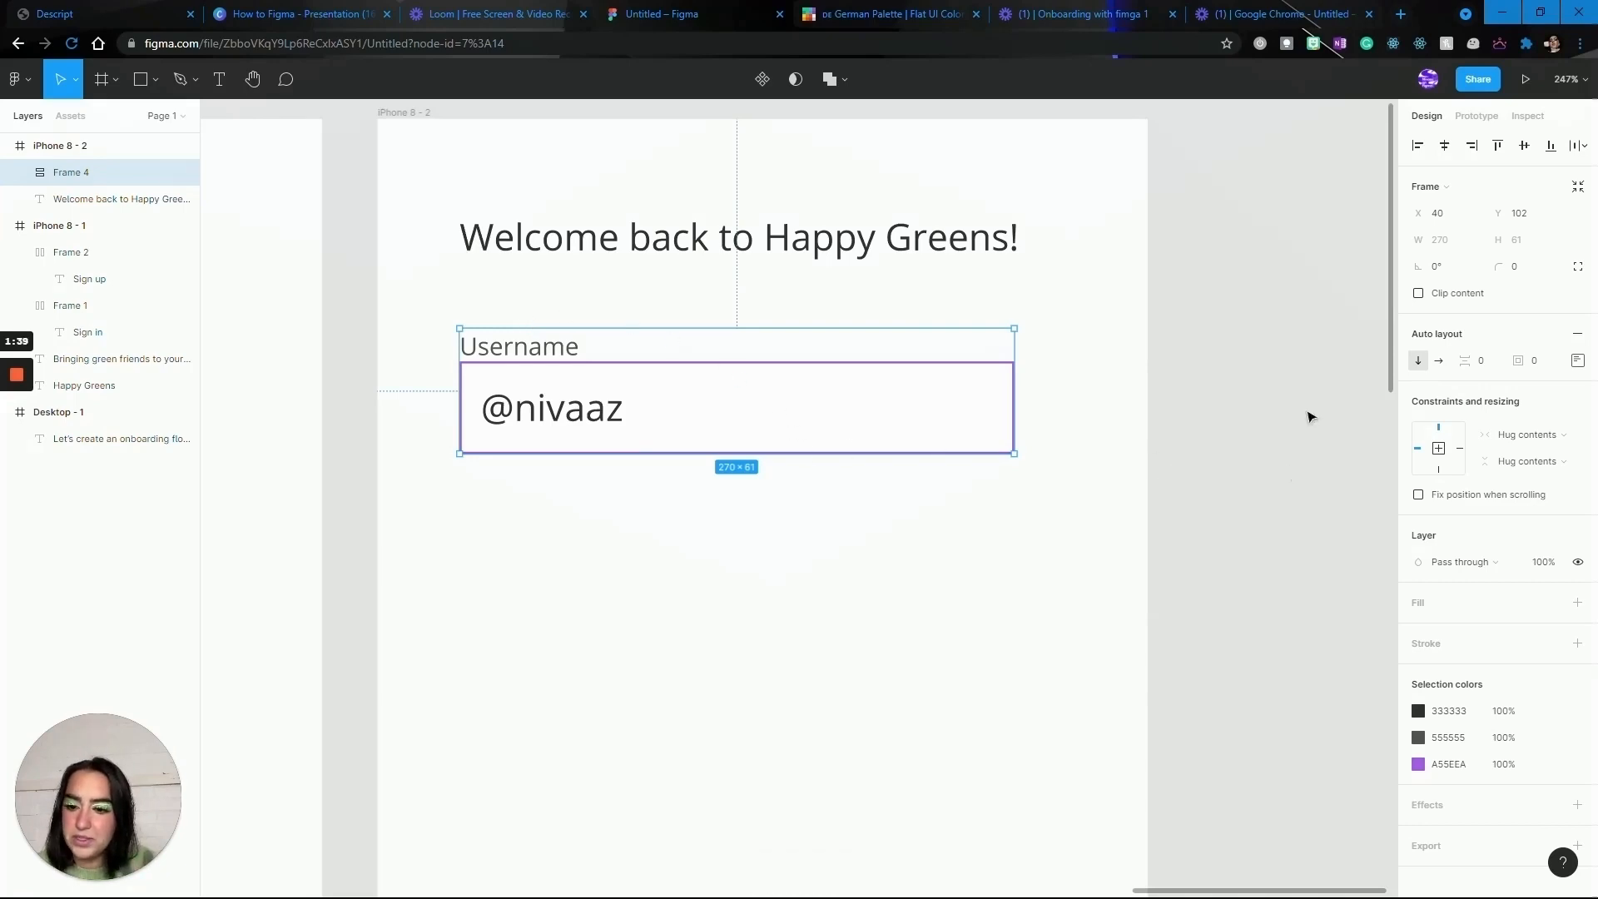
Set the spacing between items to 8 in the auto layout frame holding the Username label and its outlined box
click(1482, 360)
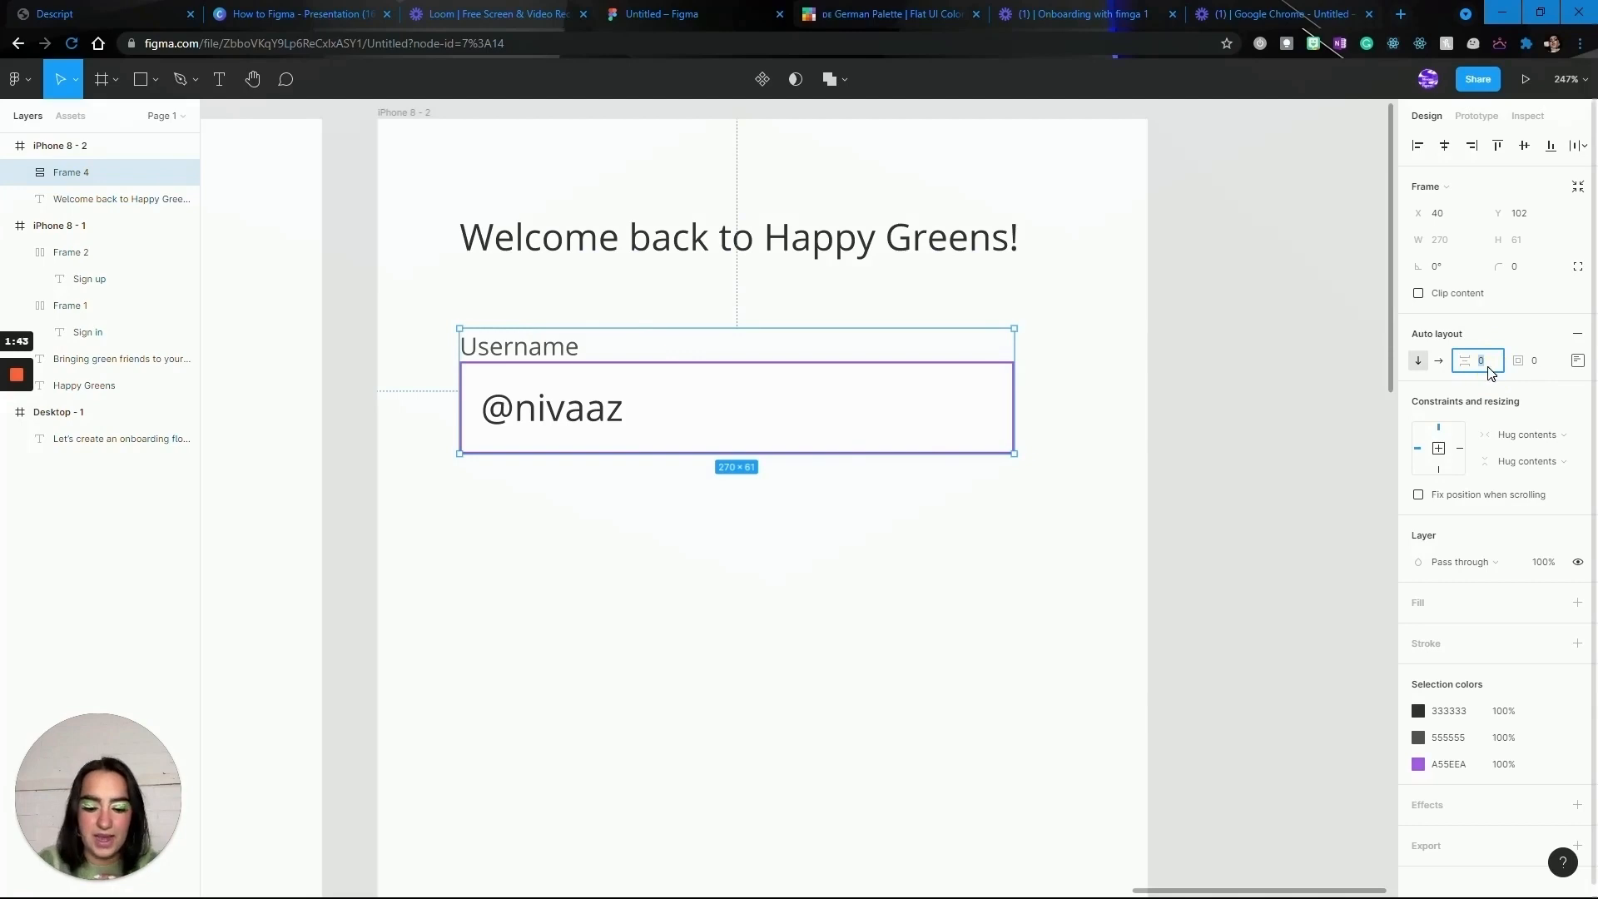
key(Return)
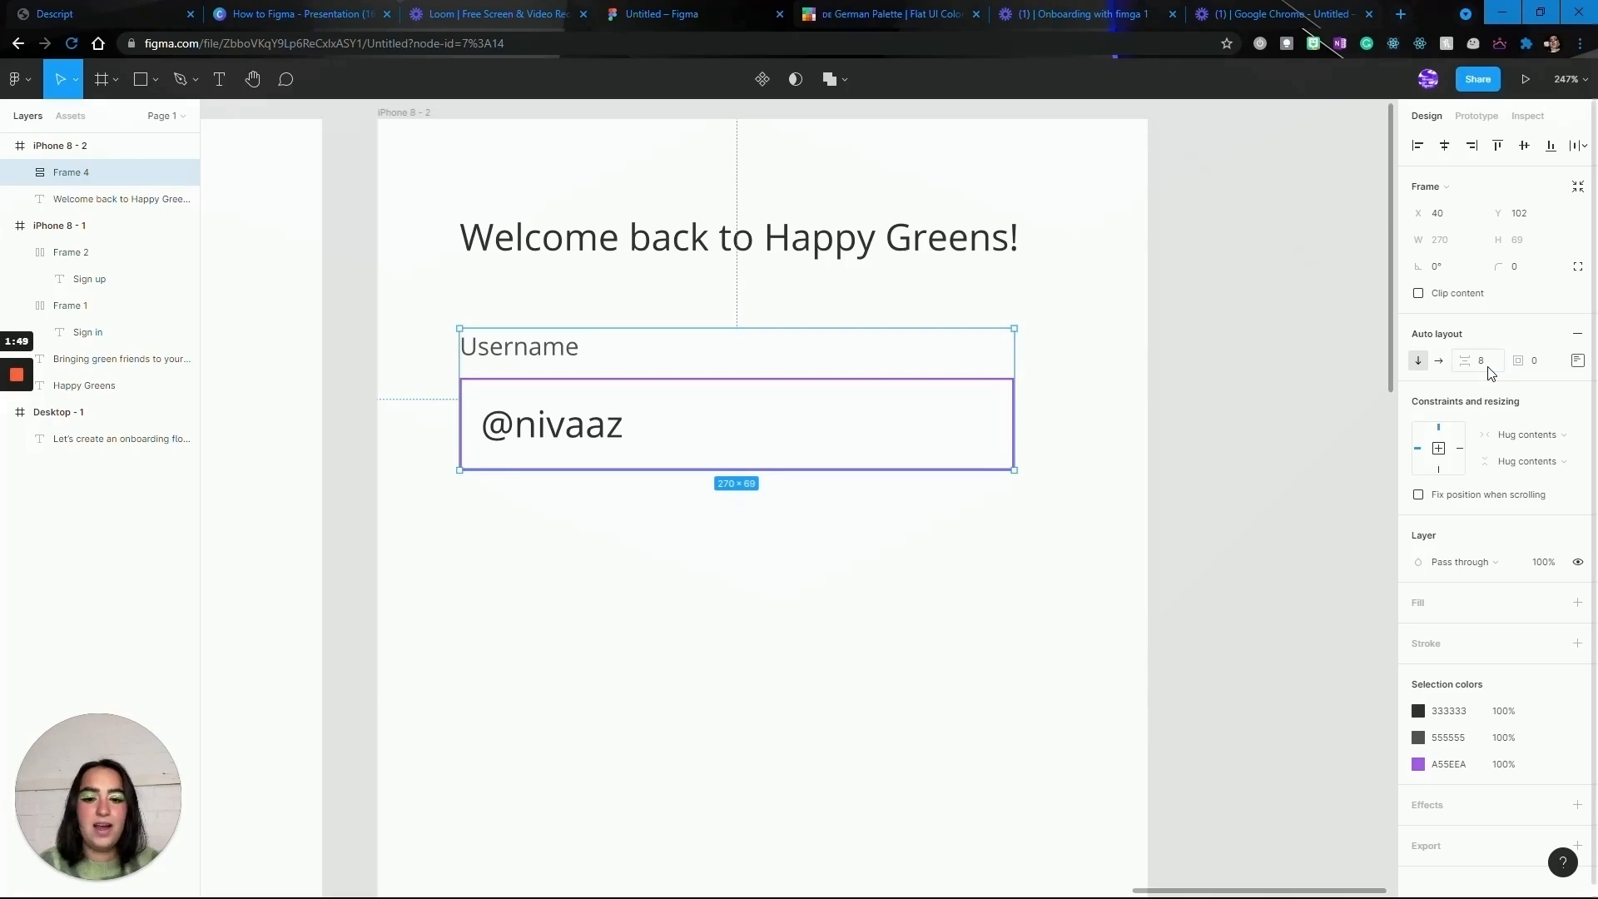
click(679, 626)
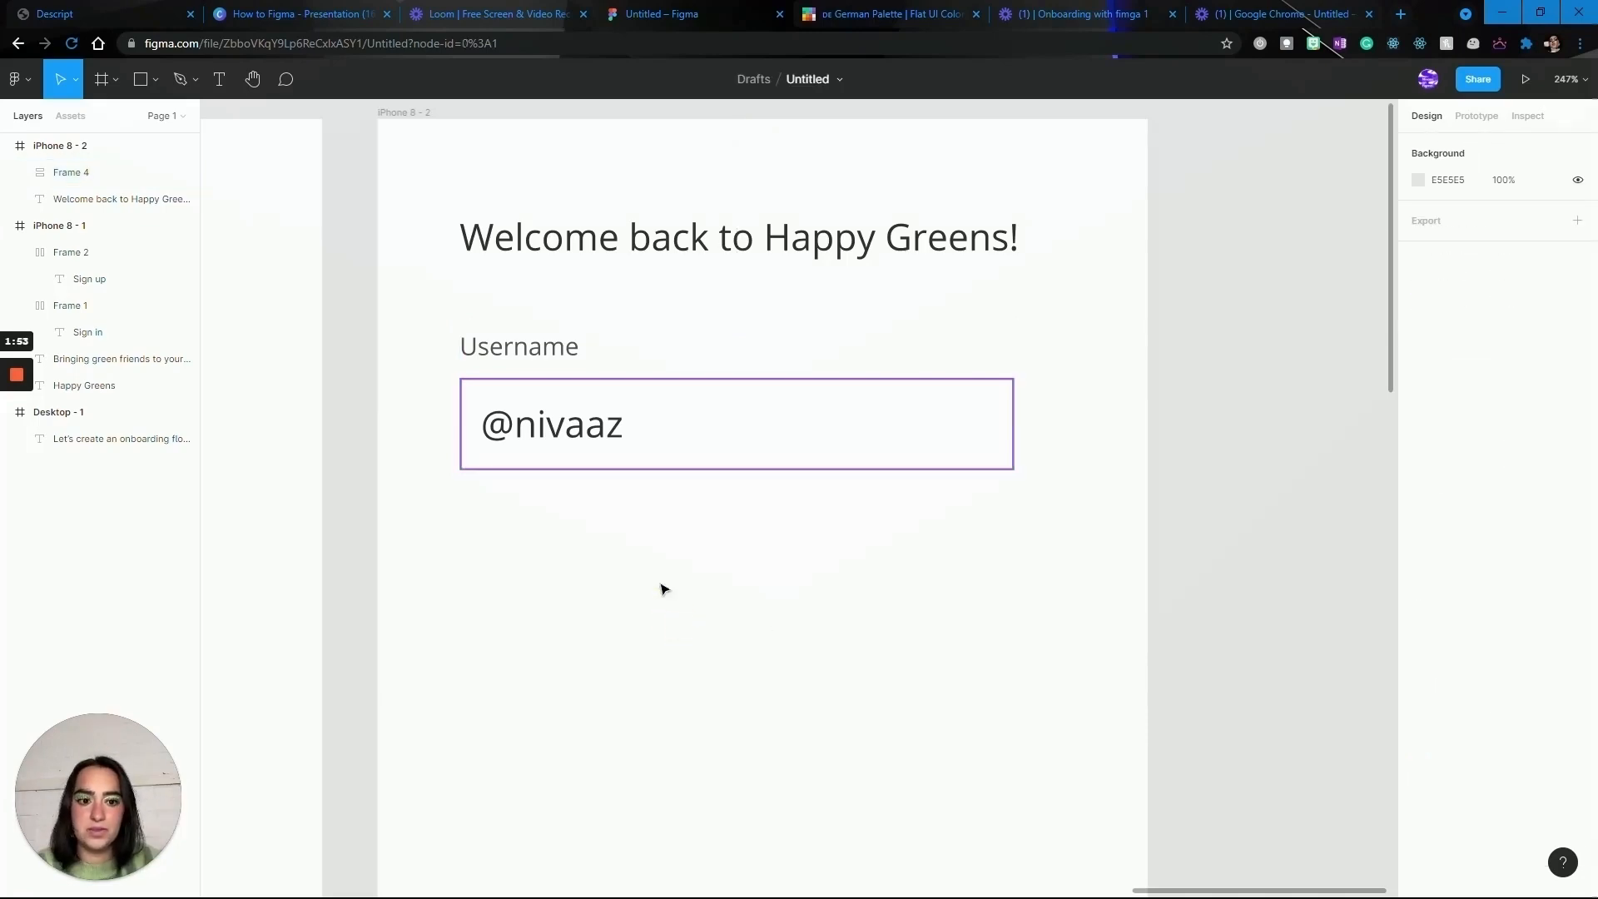
Duplicate the Username field frame and place the copy directly below the original, keeping it left-aligned
click(632, 417)
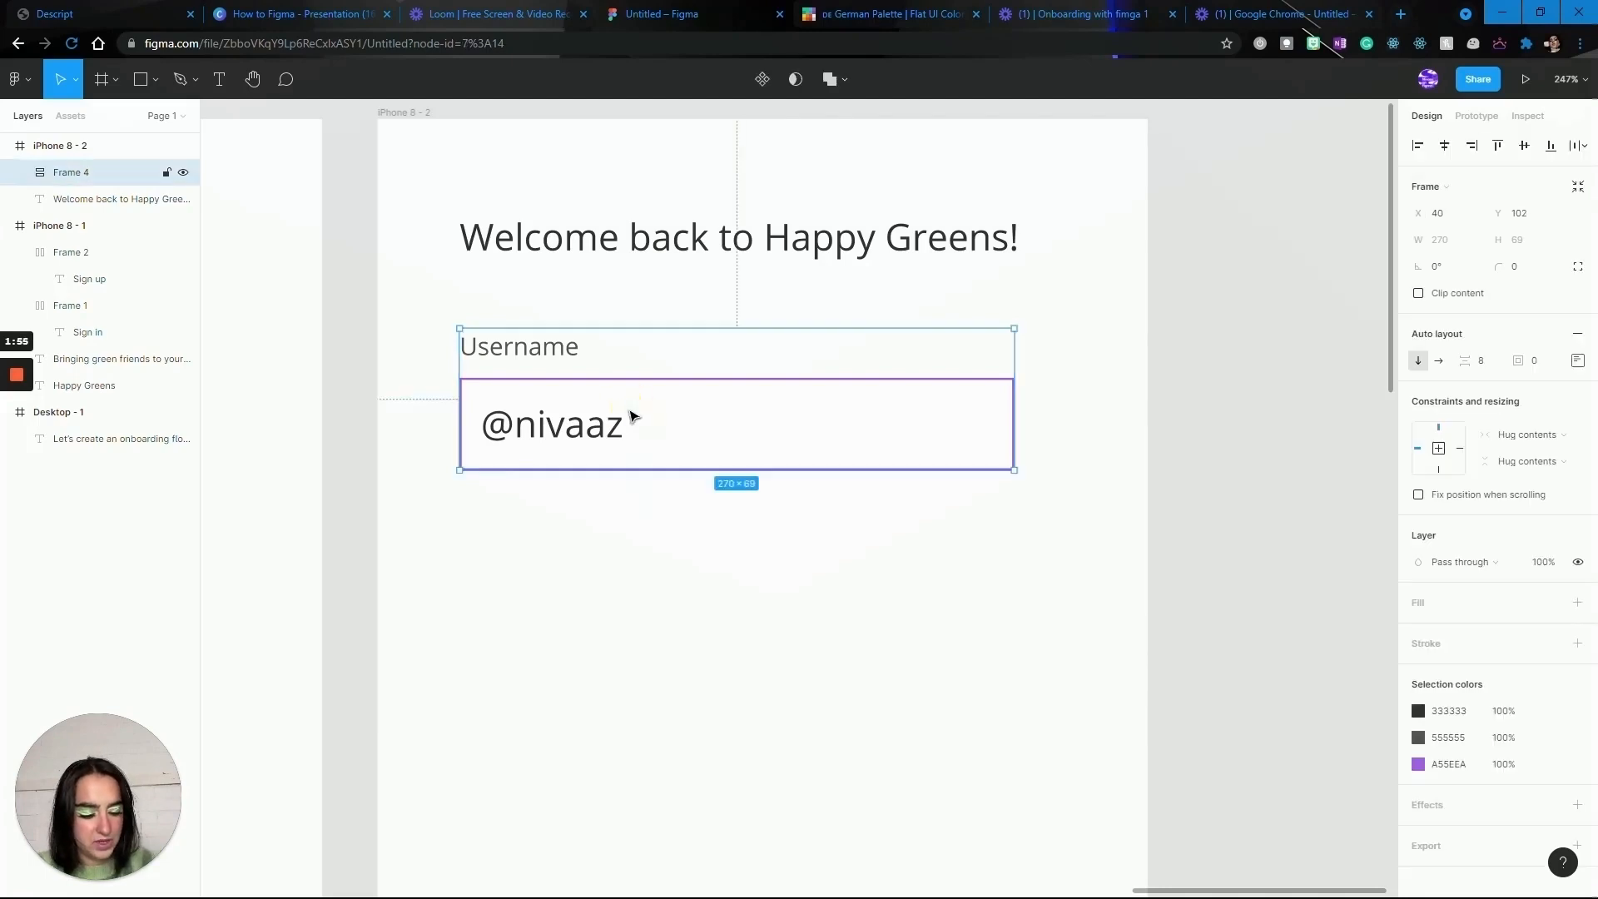
scroll(687, 483, down, 1)
scroll(687, 483, left, 1)
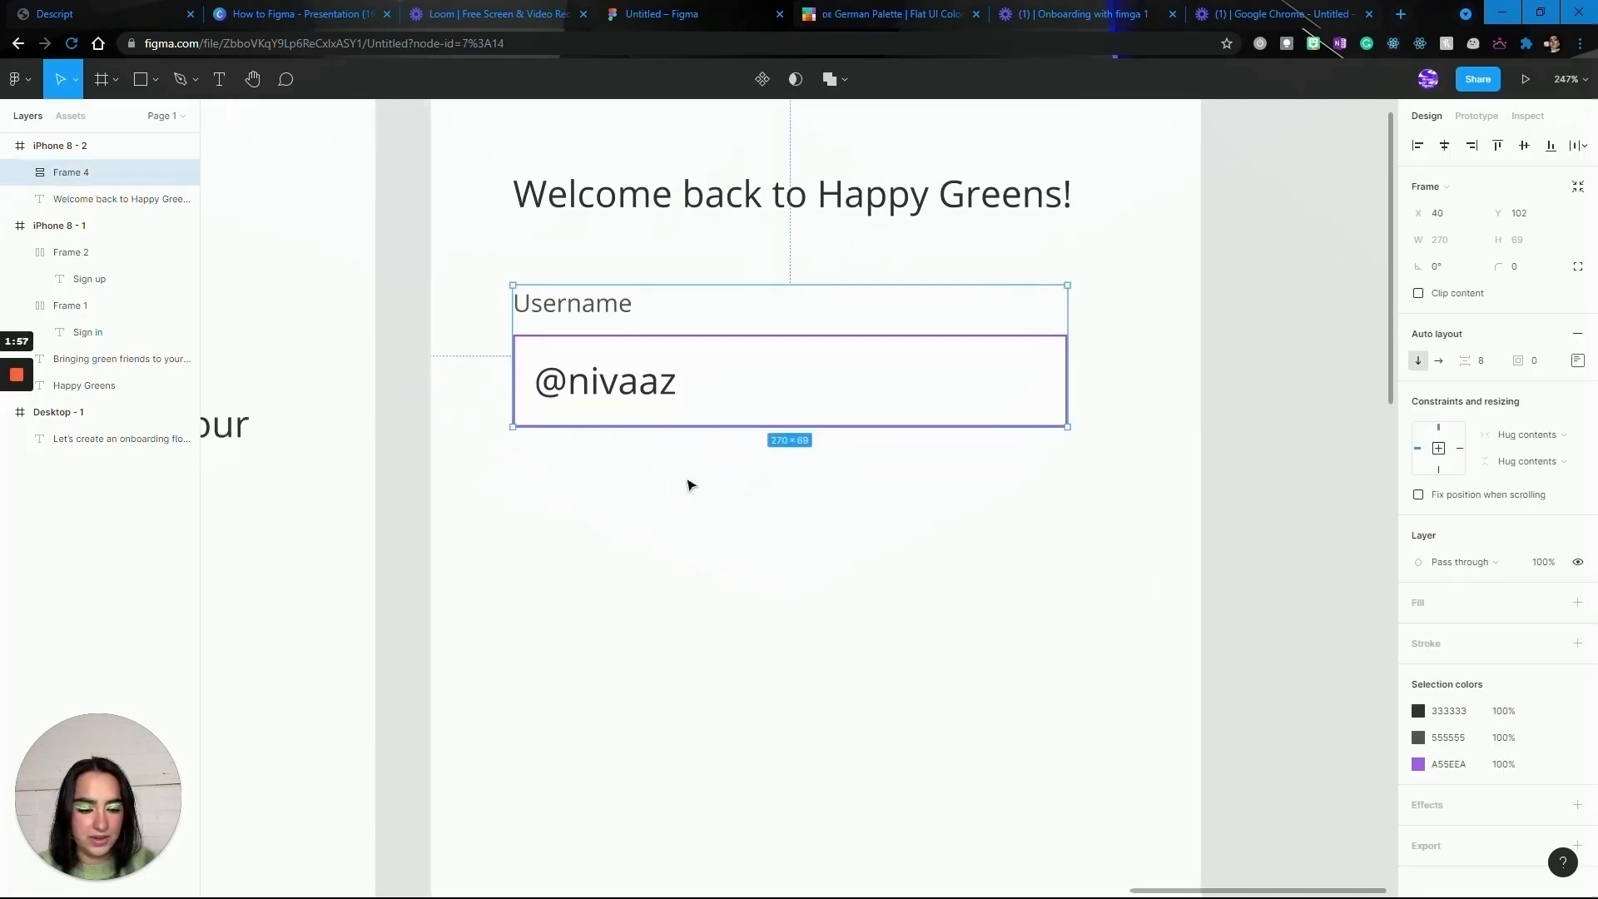
key(ctrl+v)
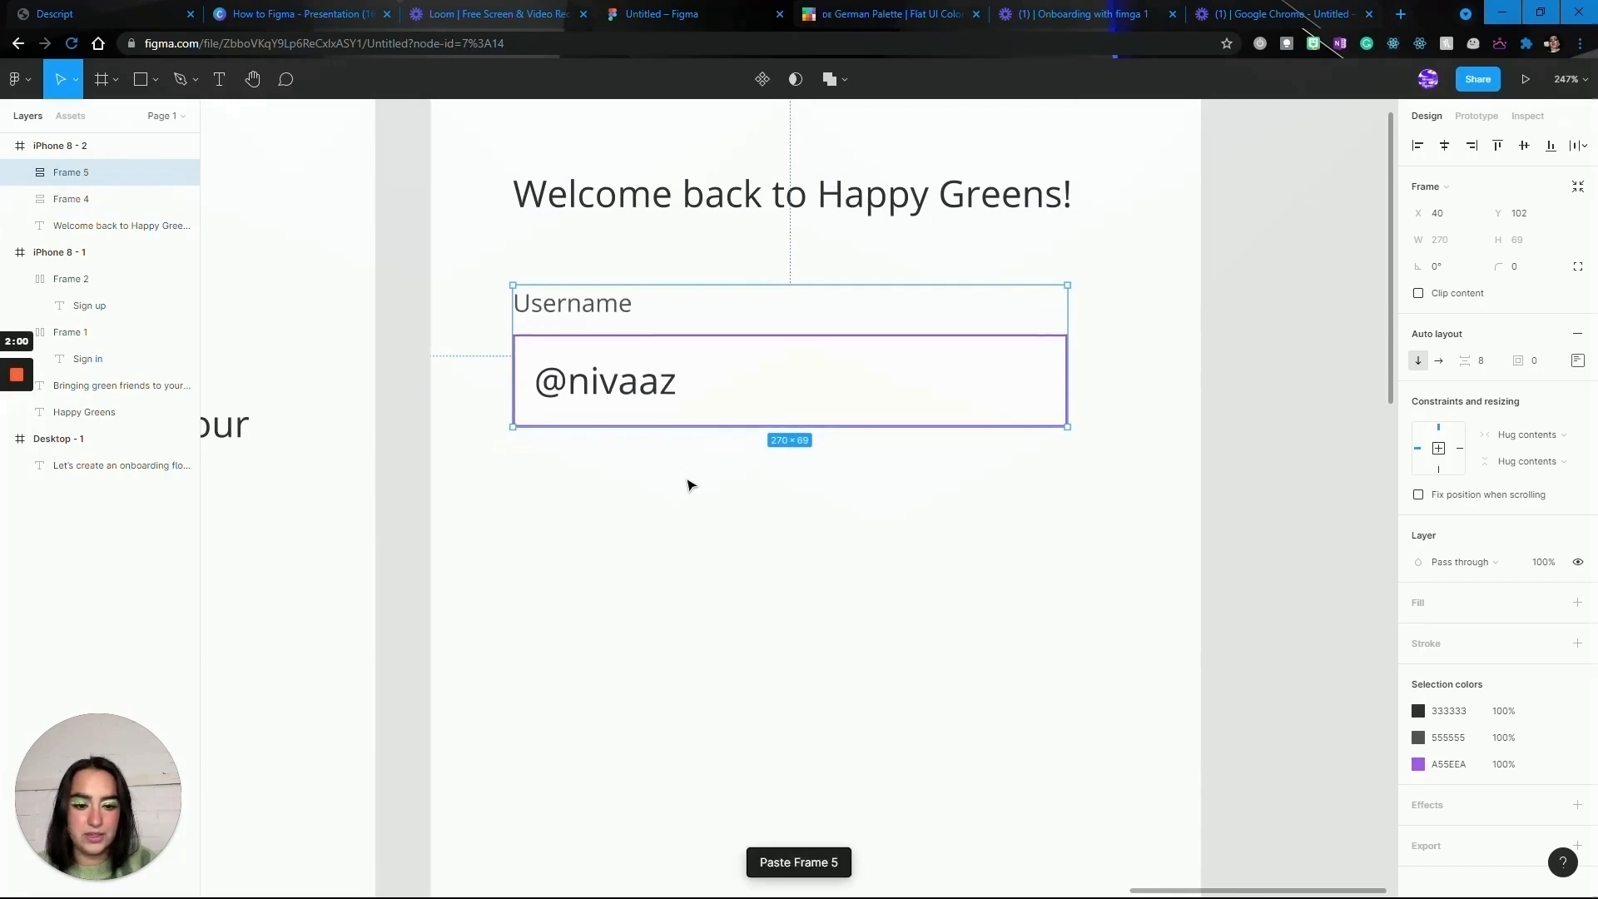
drag(725, 379, 724, 550)
click(618, 697)
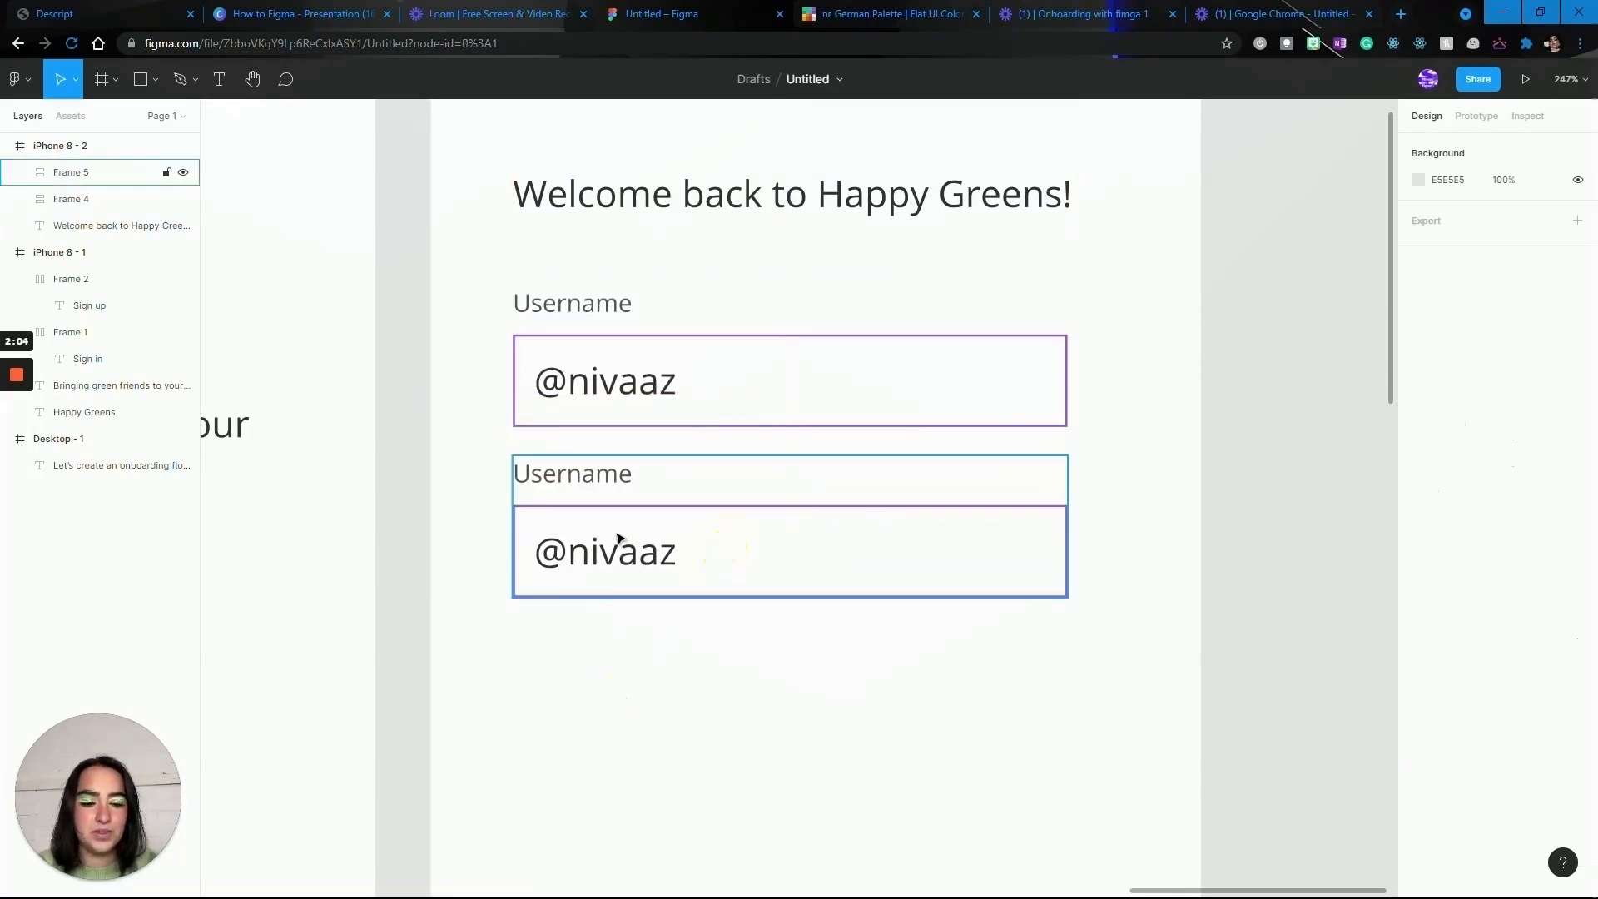
Relabel the lower input field as Password and replace the sample text in its box with five asterisks
double_click(617, 475)
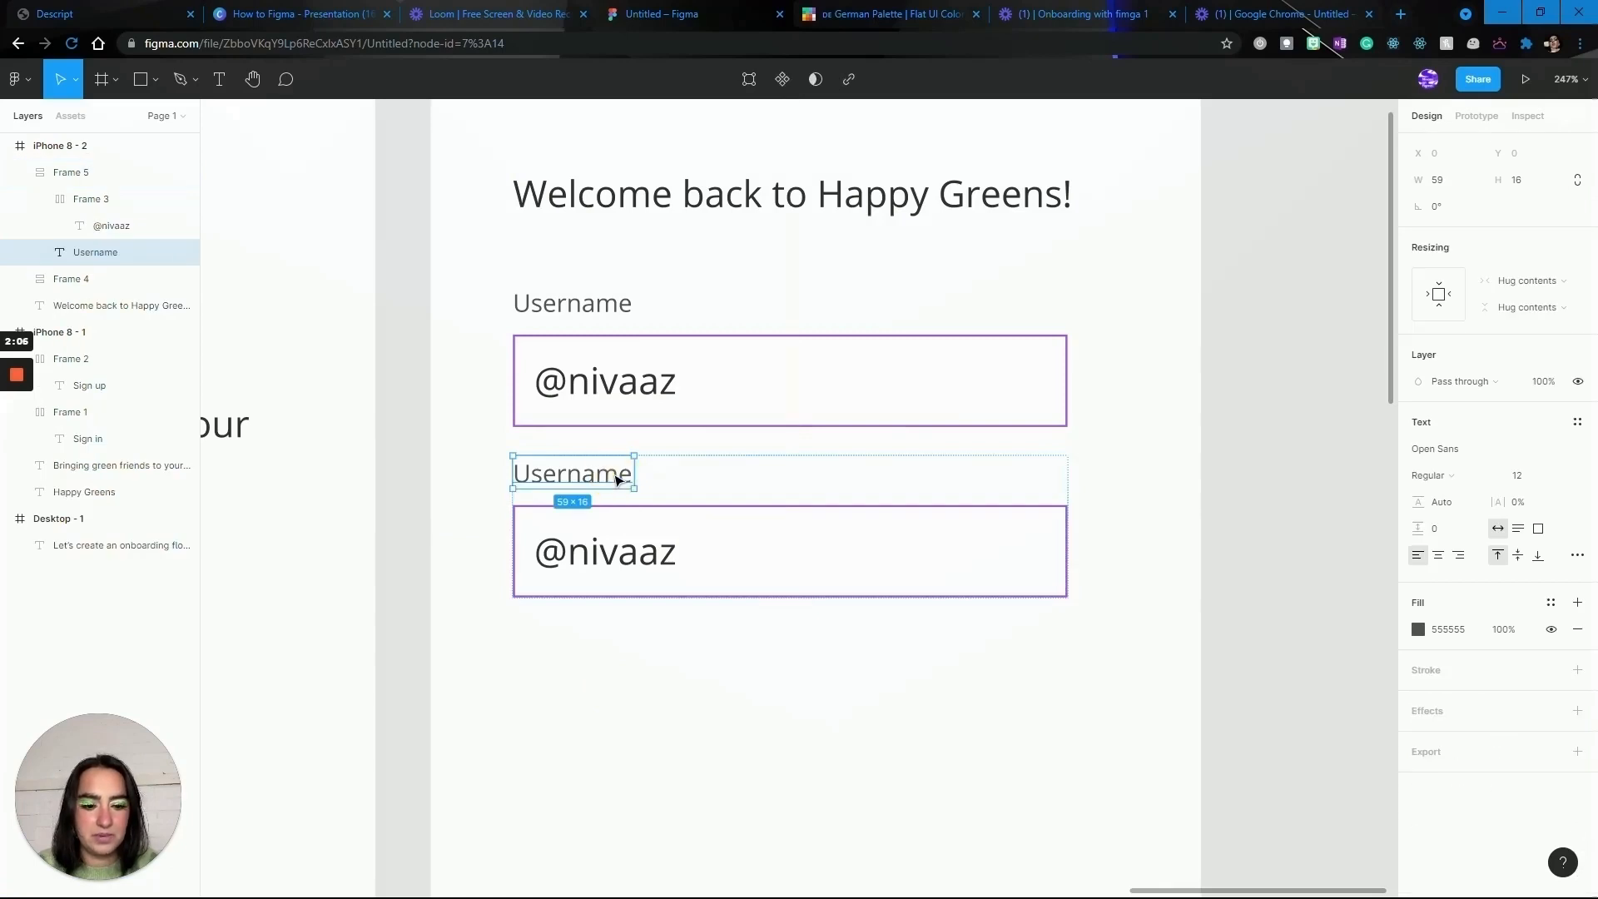
double_click(617, 476)
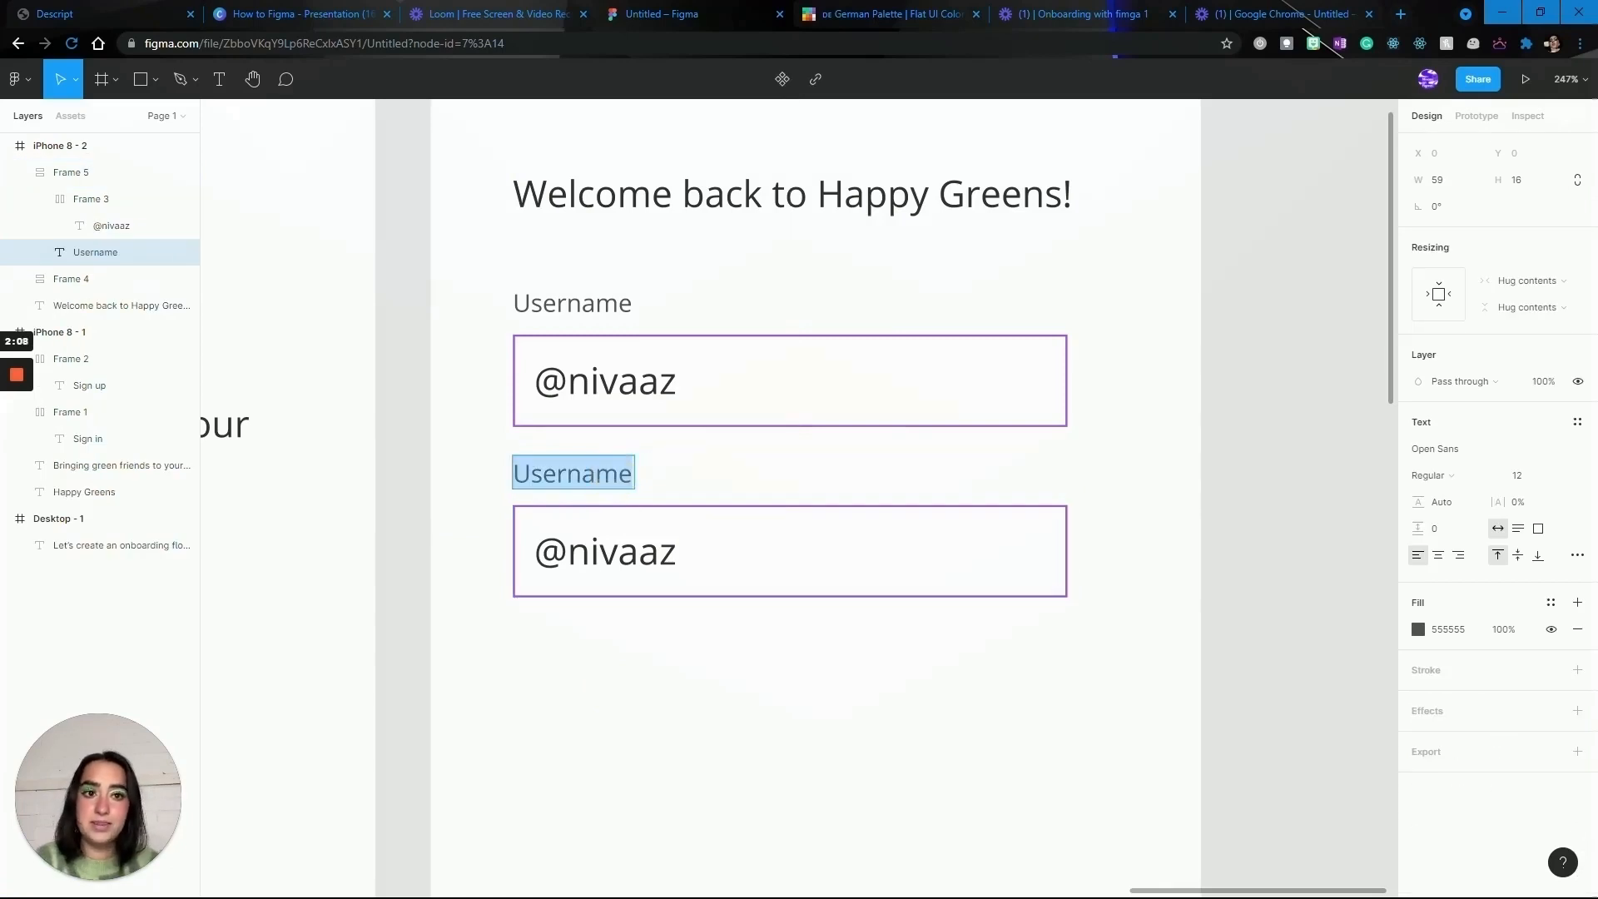
text(Password)
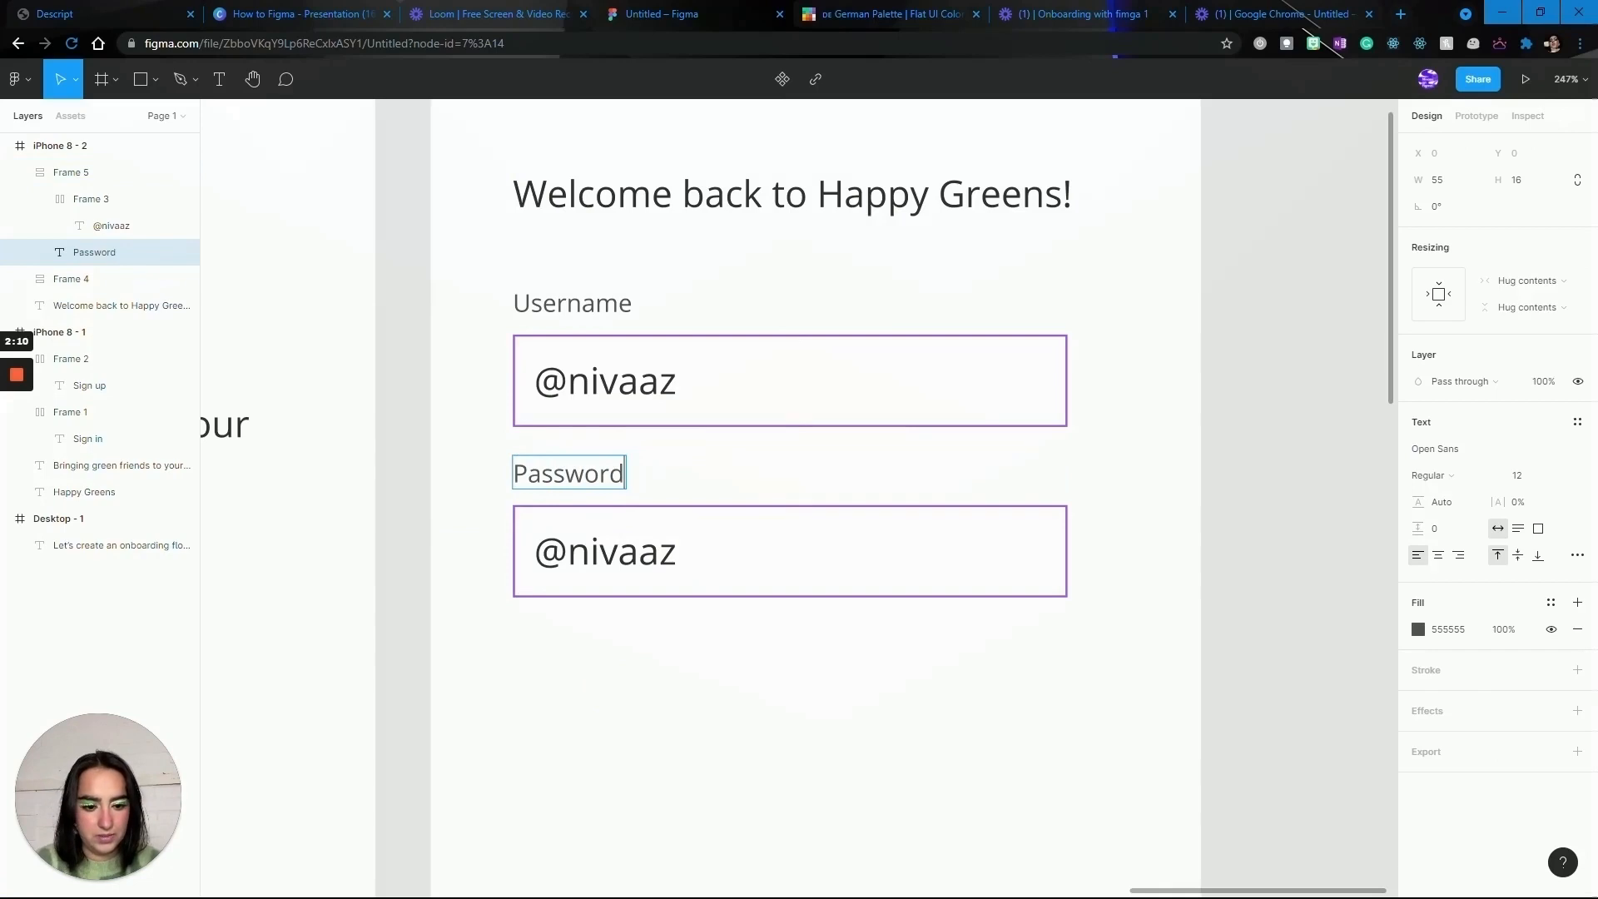
key(Escape)
double_click(625, 553)
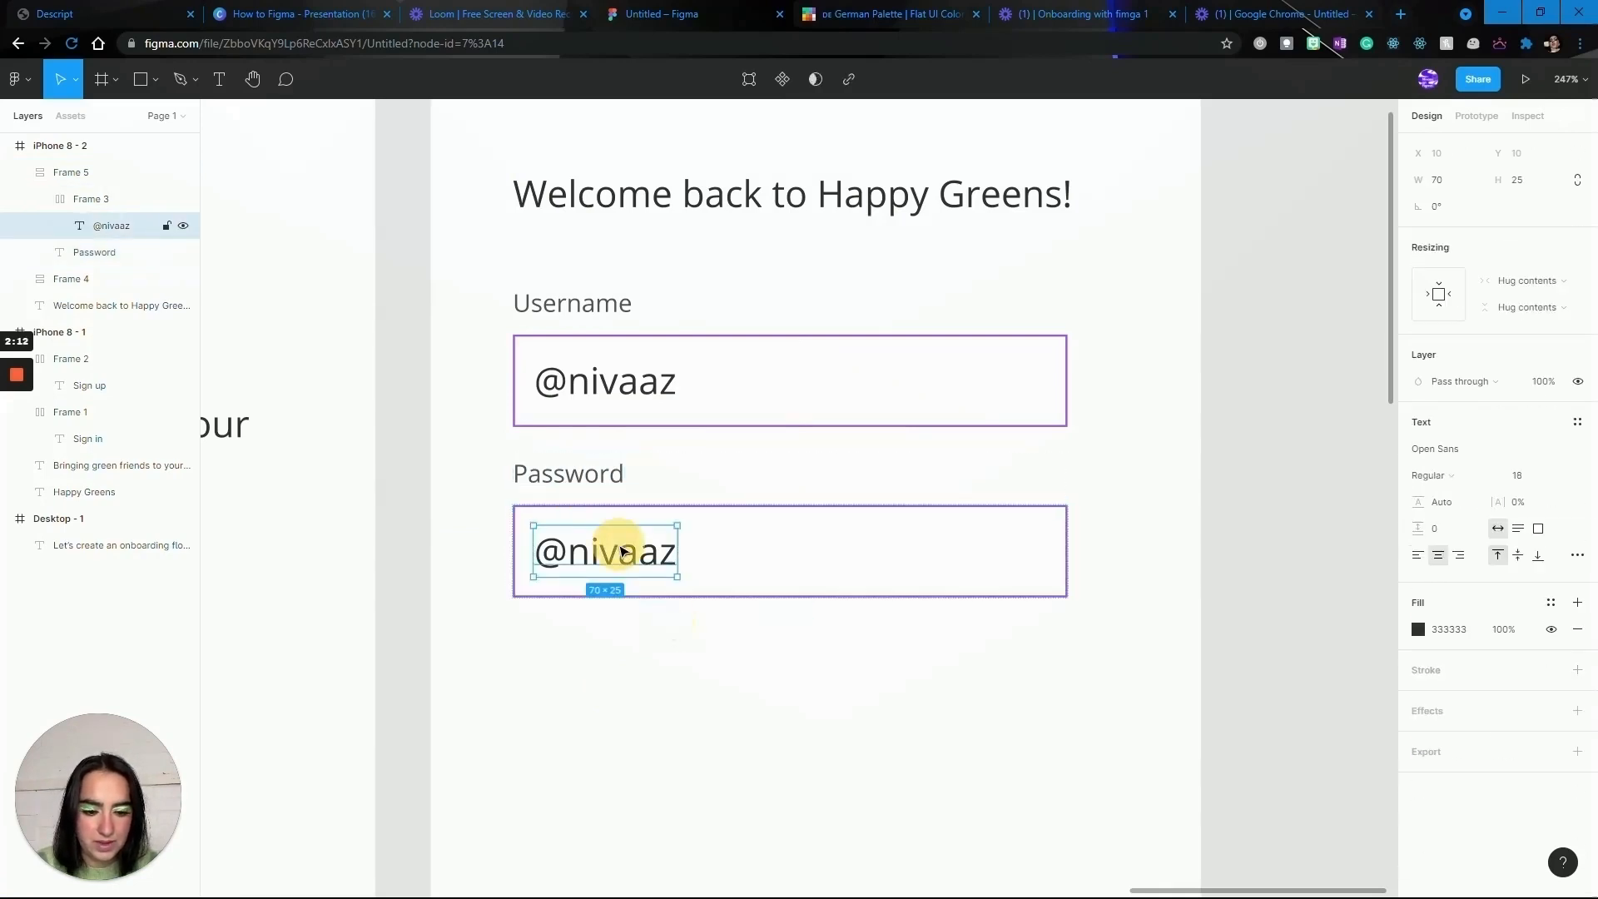
double_click(624, 552)
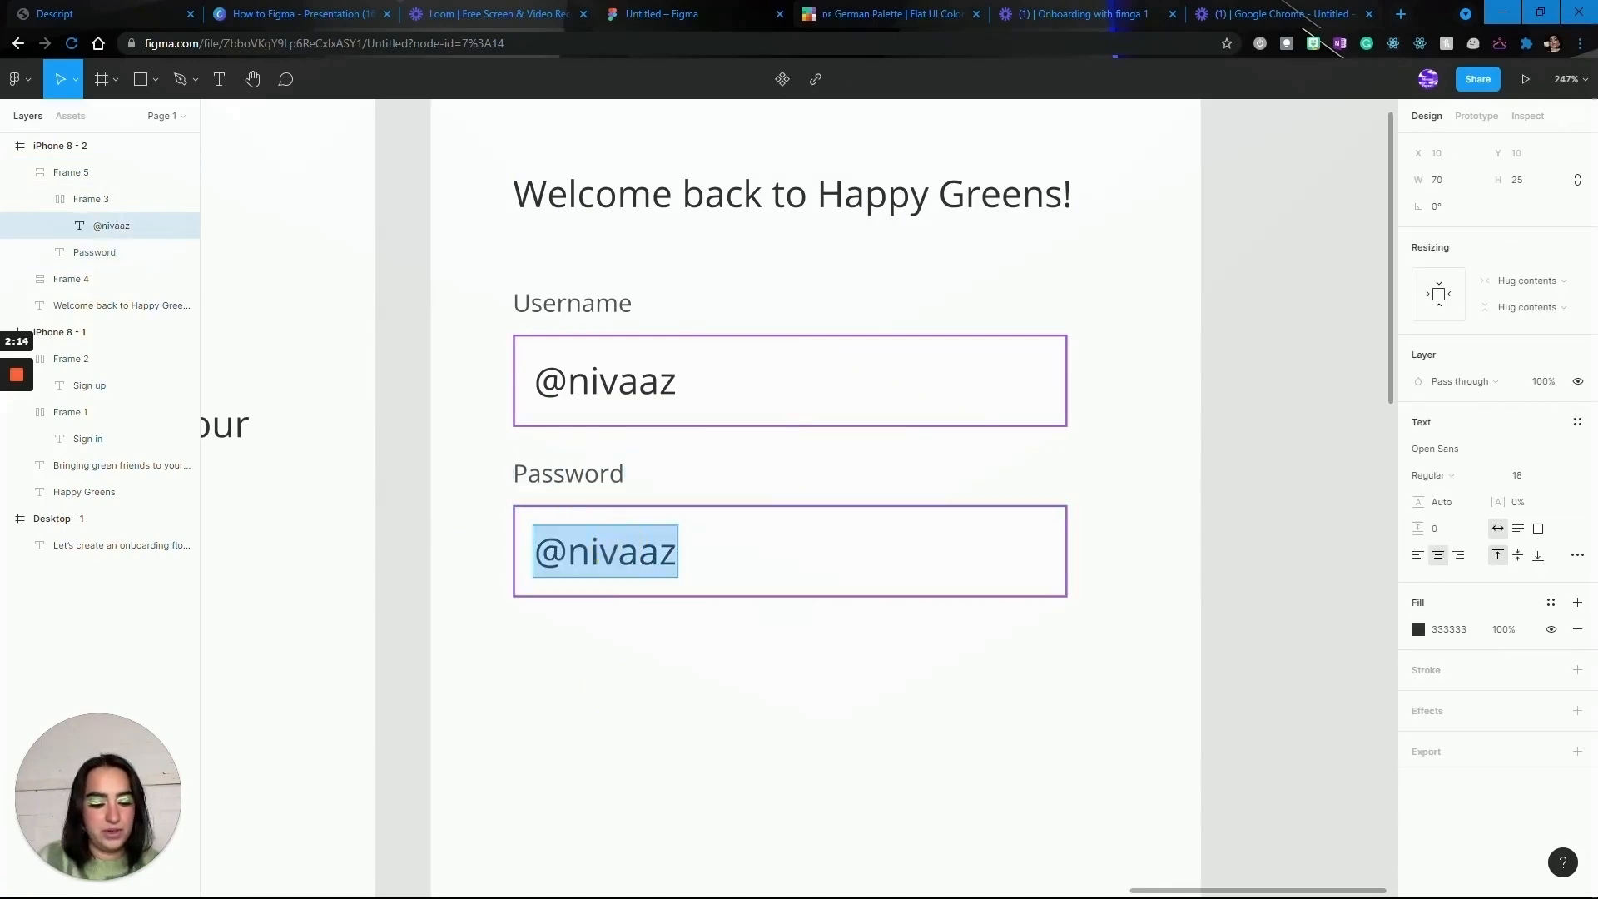
text(*****)
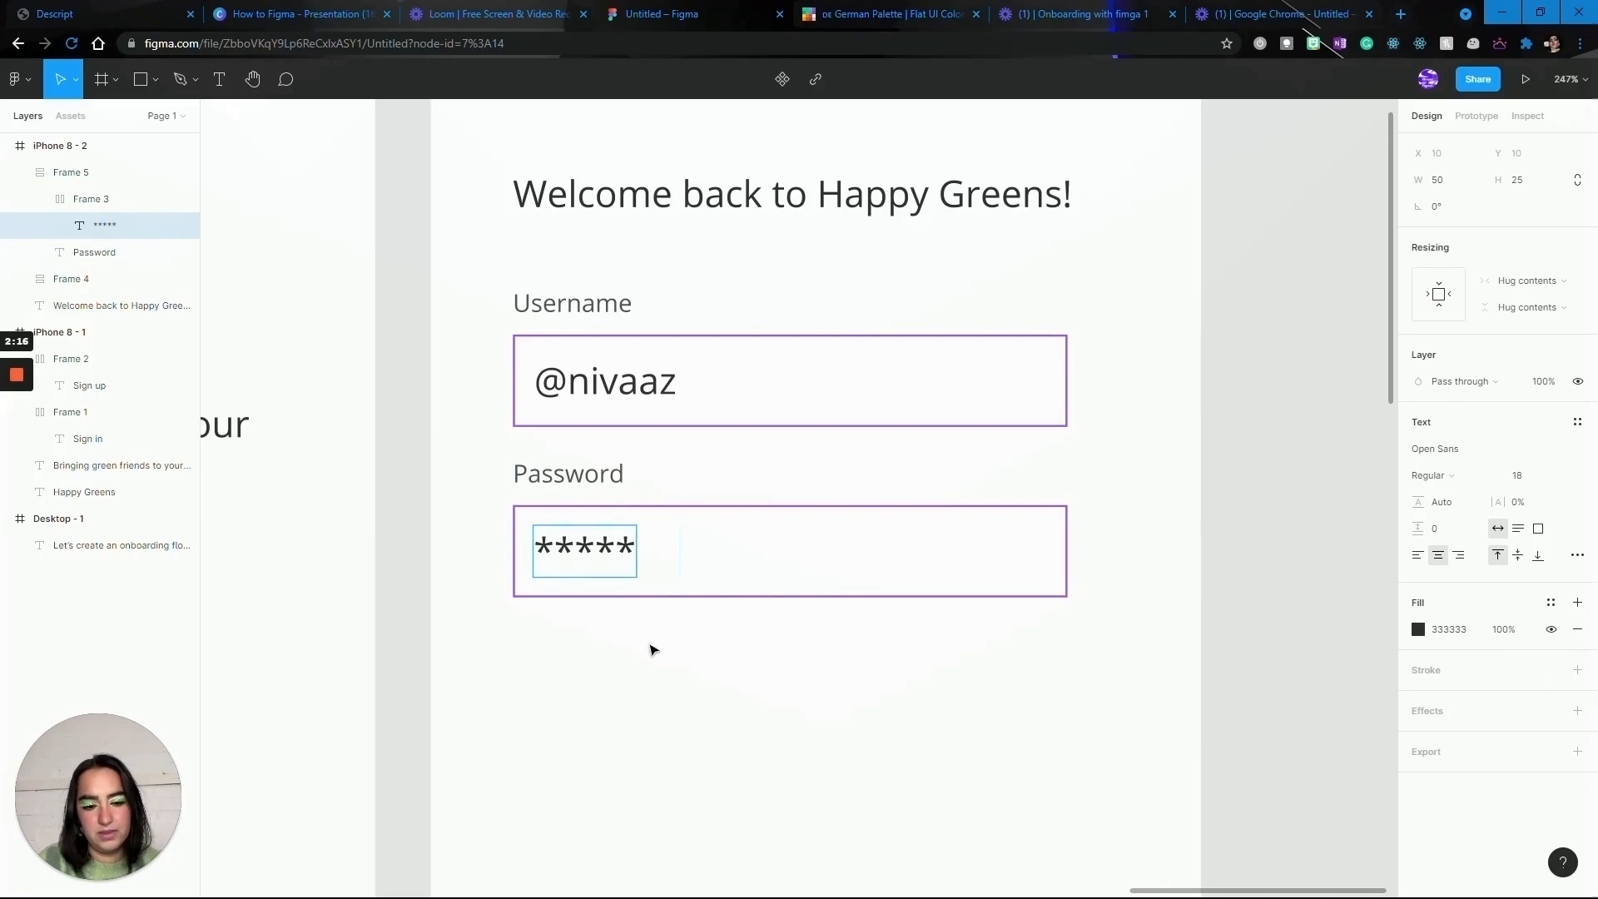
click(651, 650)
Copy the outlined Sign in button from the start screen onto the welcome back screen, at about X 40, Y 471
scroll(651, 649, down, 5)
scroll(651, 649, up, 5)
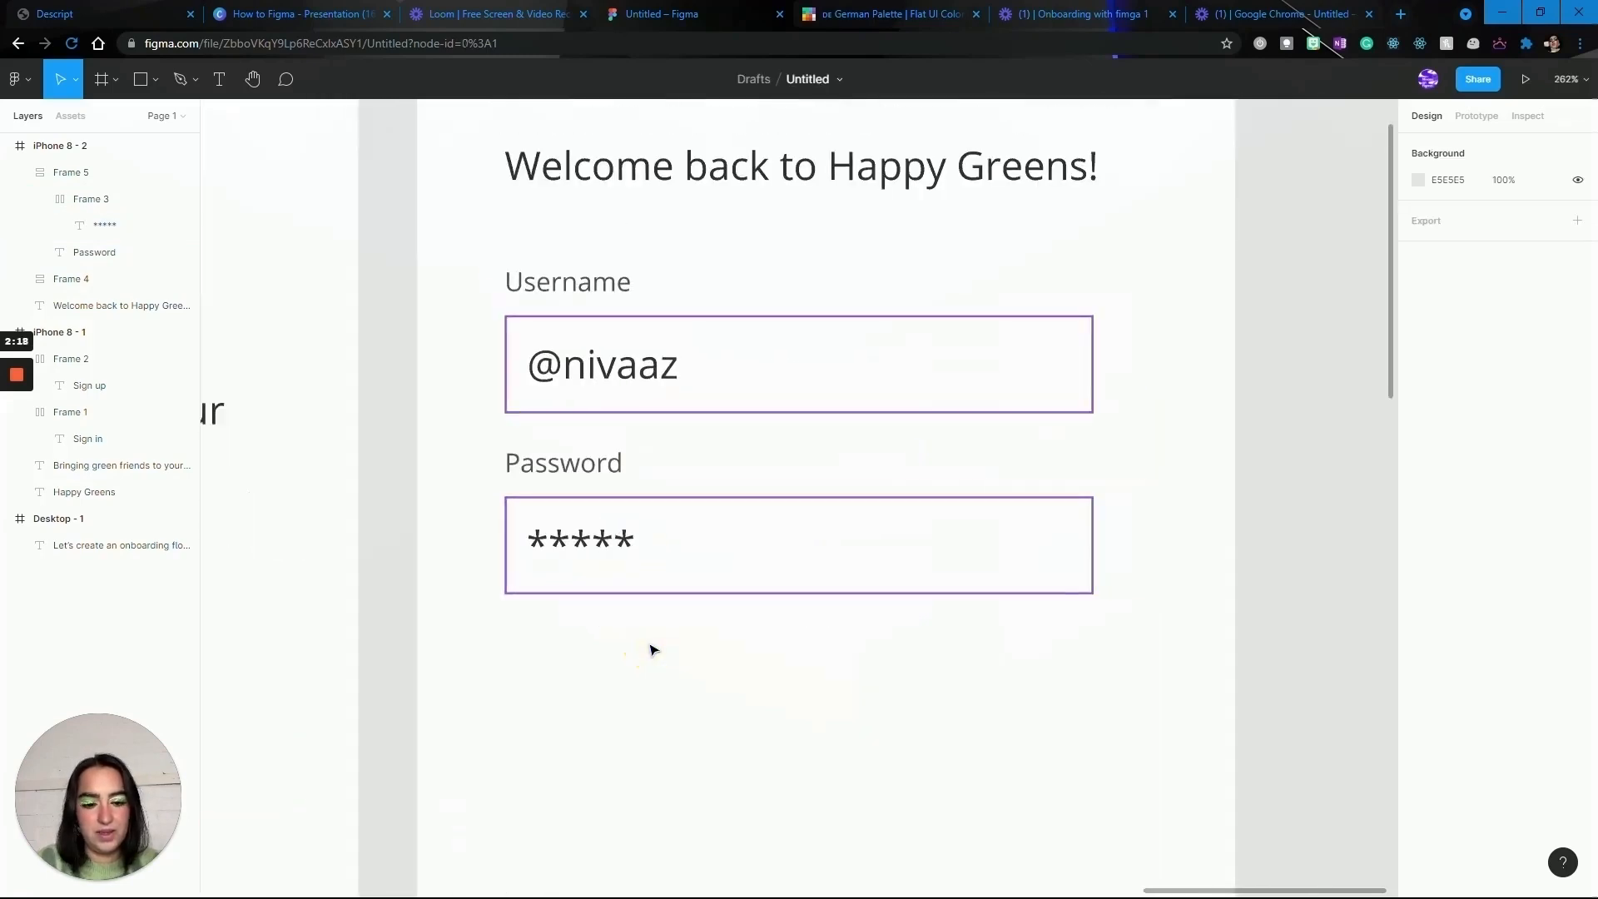
scroll(651, 649, down, 5)
scroll(651, 649, up, 2)
scroll(651, 650, down, 3)
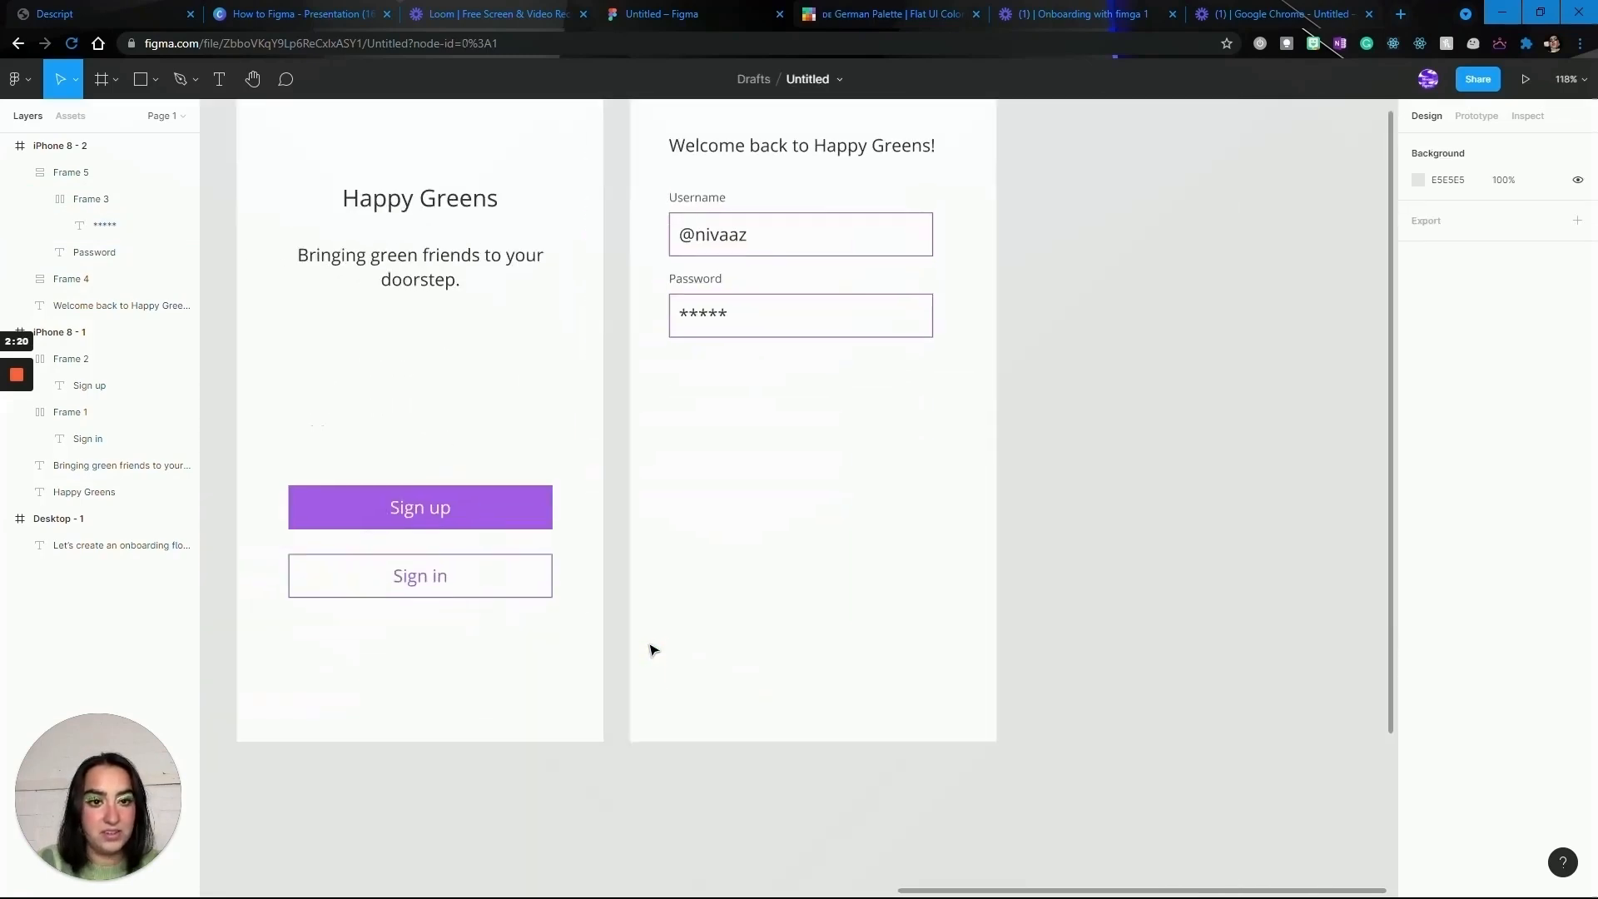
scroll(651, 649, up, 3)
scroll(651, 649, left, 3)
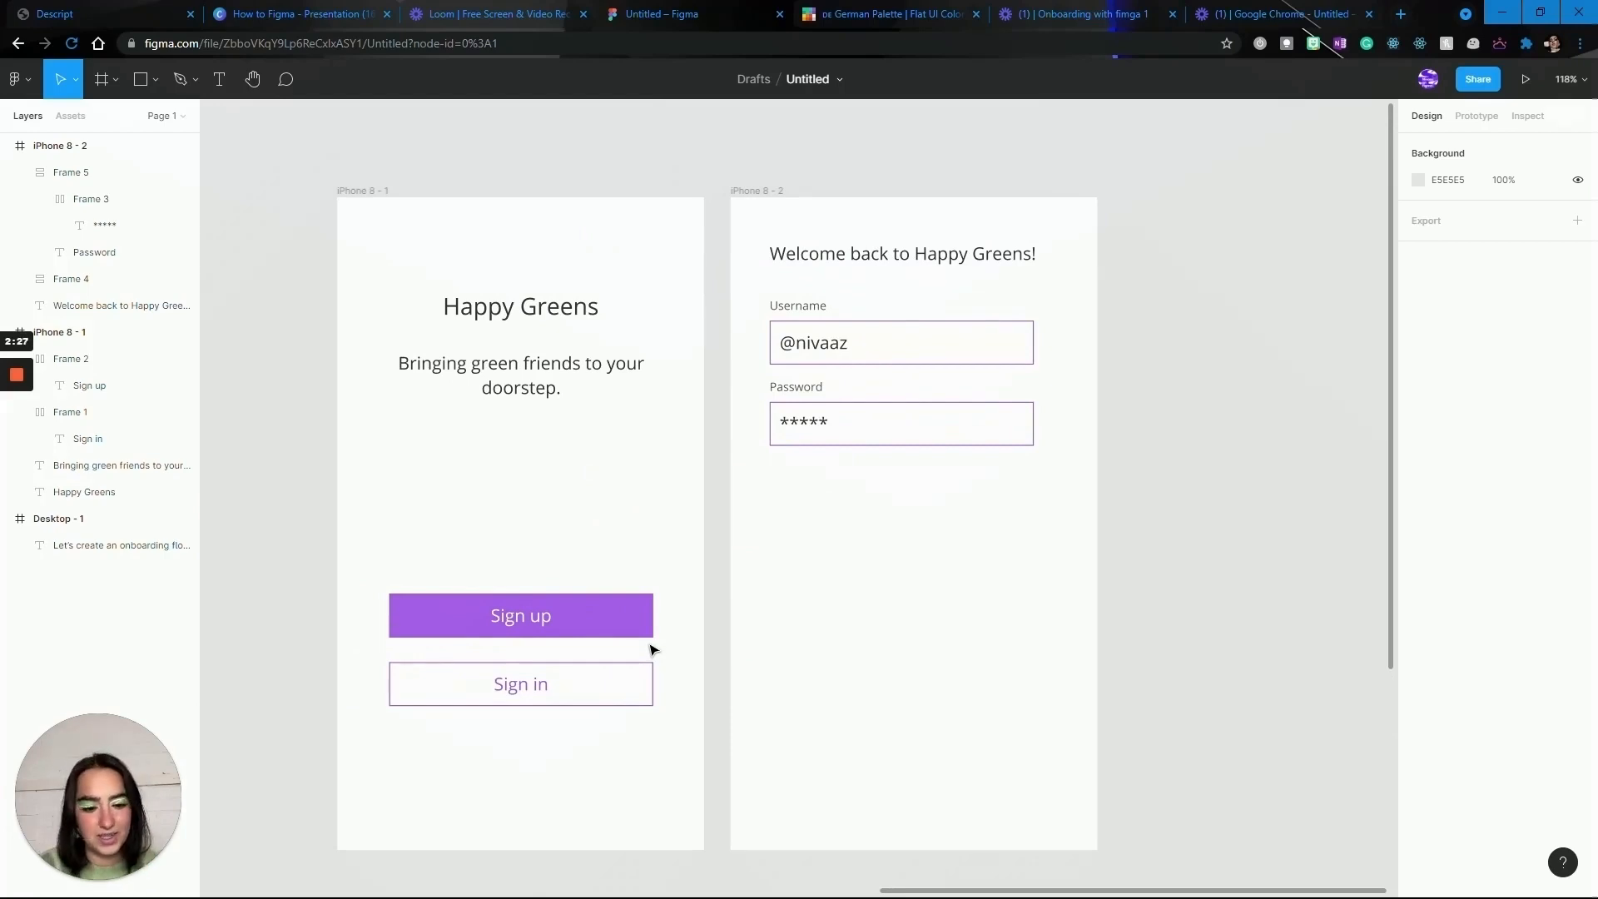
click(574, 687)
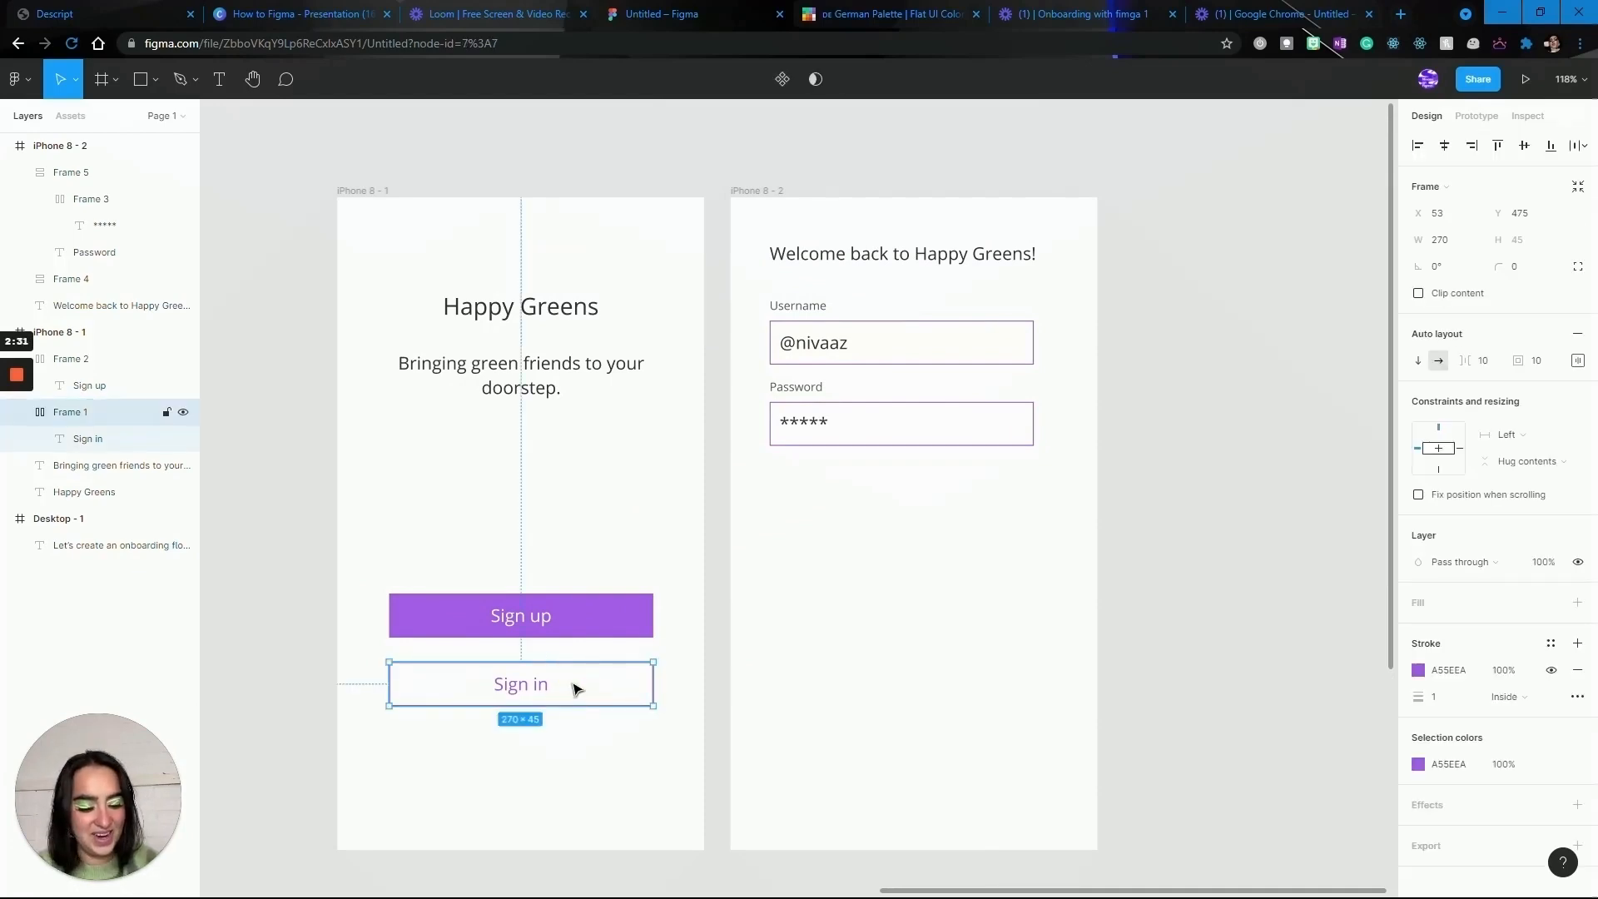
key(ctrl+c)
key(ctrl+v)
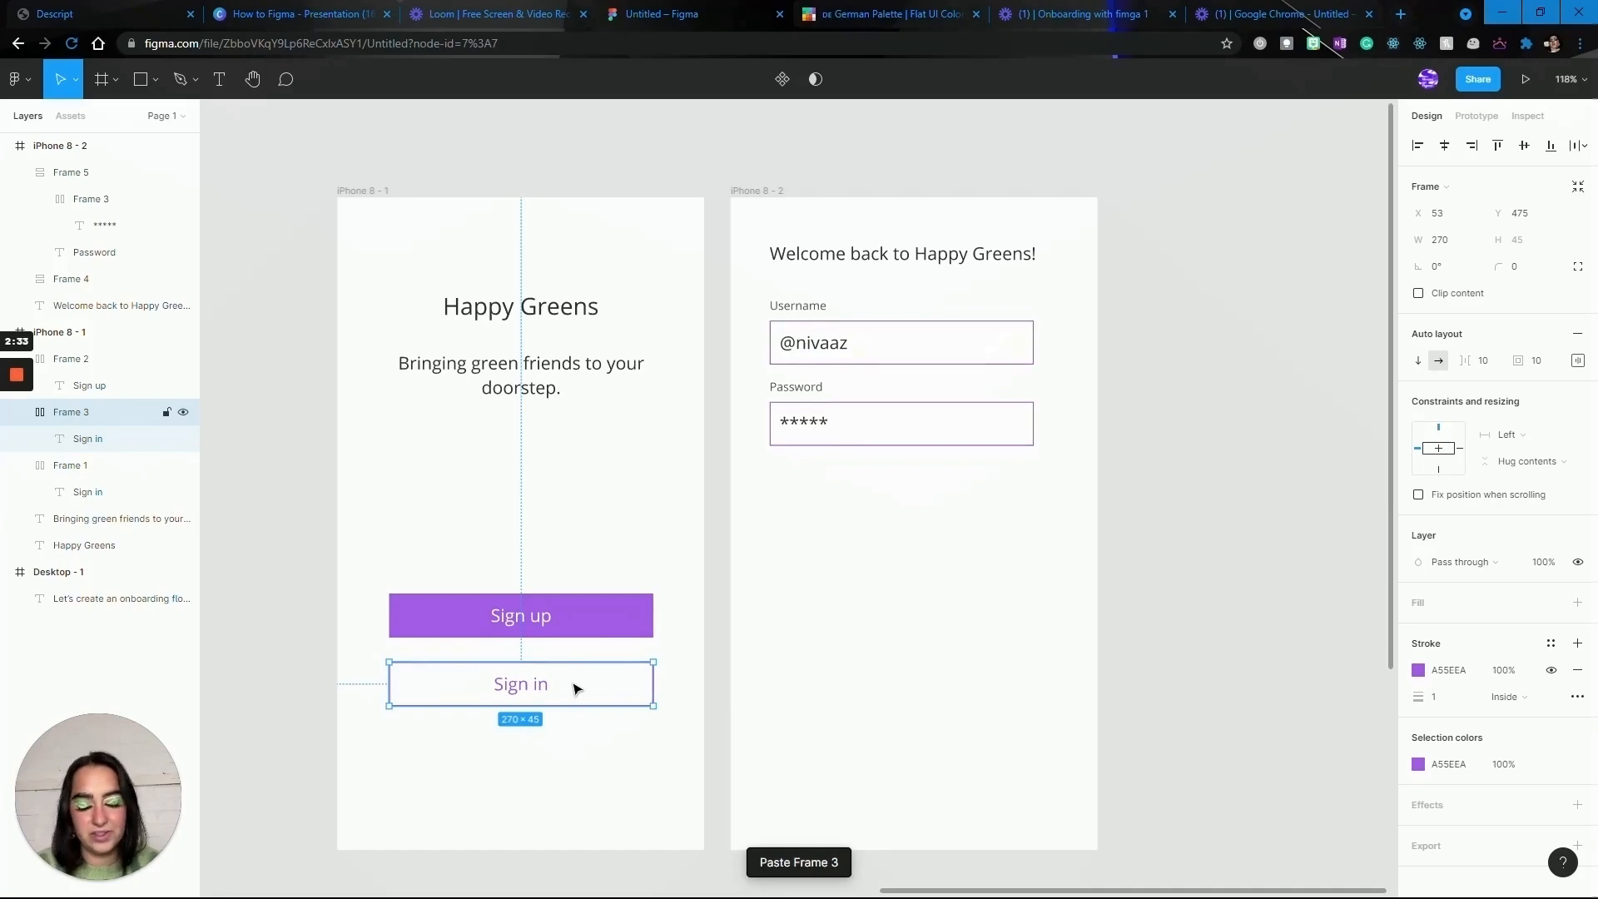
drag(578, 682, 913, 699)
click(950, 831)
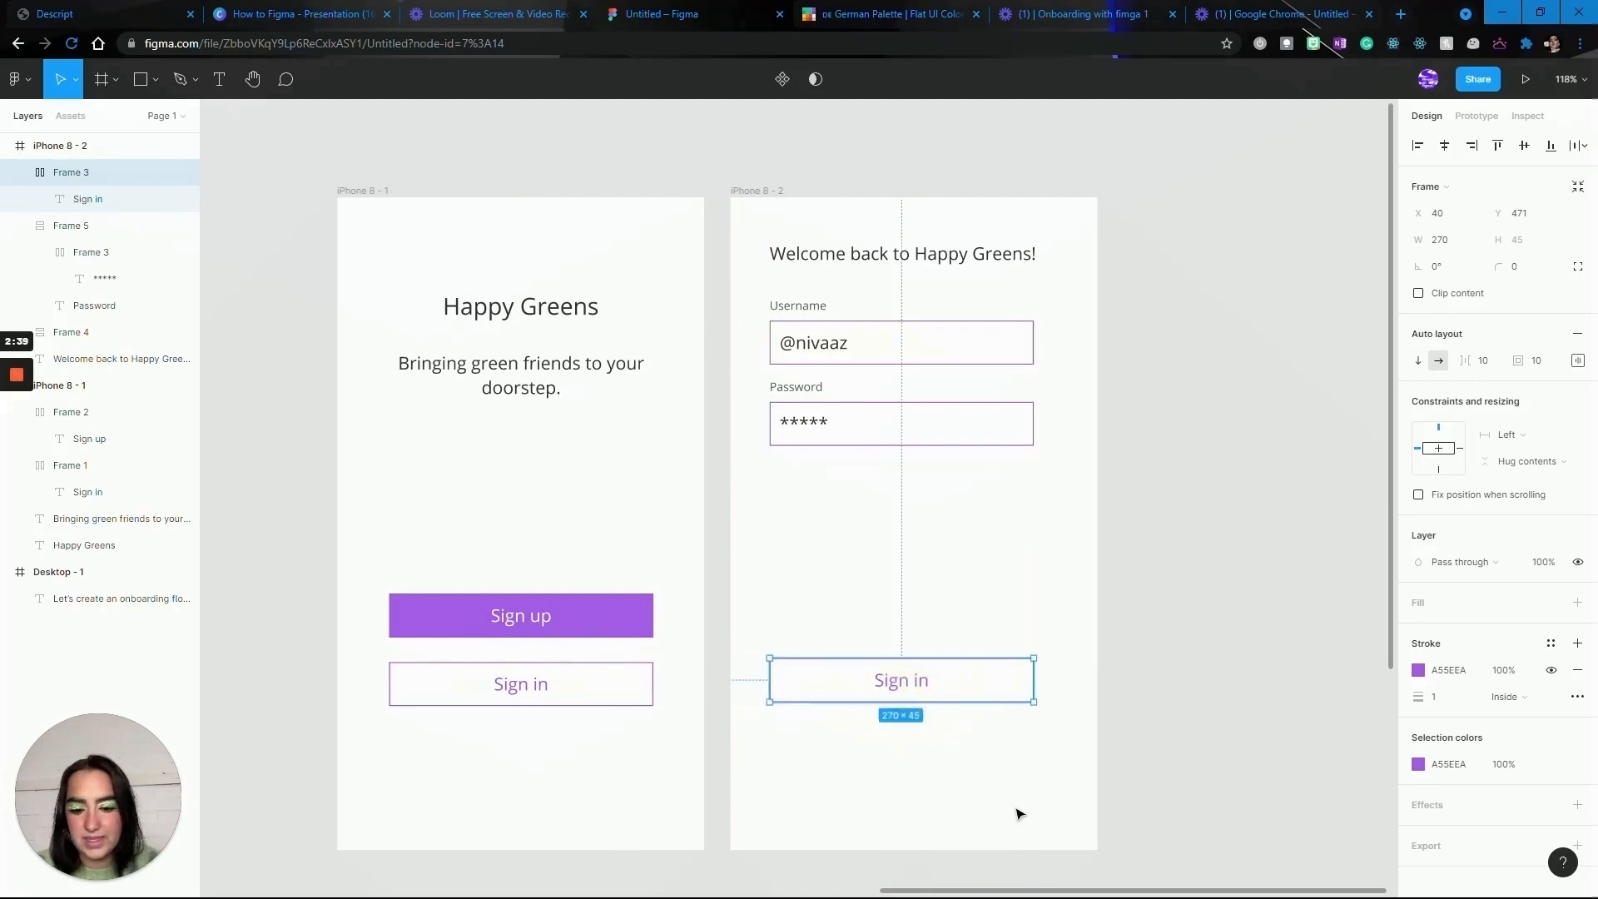
Align the heading, both fields and the Sign in button on their horizontal centers, and move them together slightly down to the screen's middle
click(964, 811)
drag(963, 812, 921, 229)
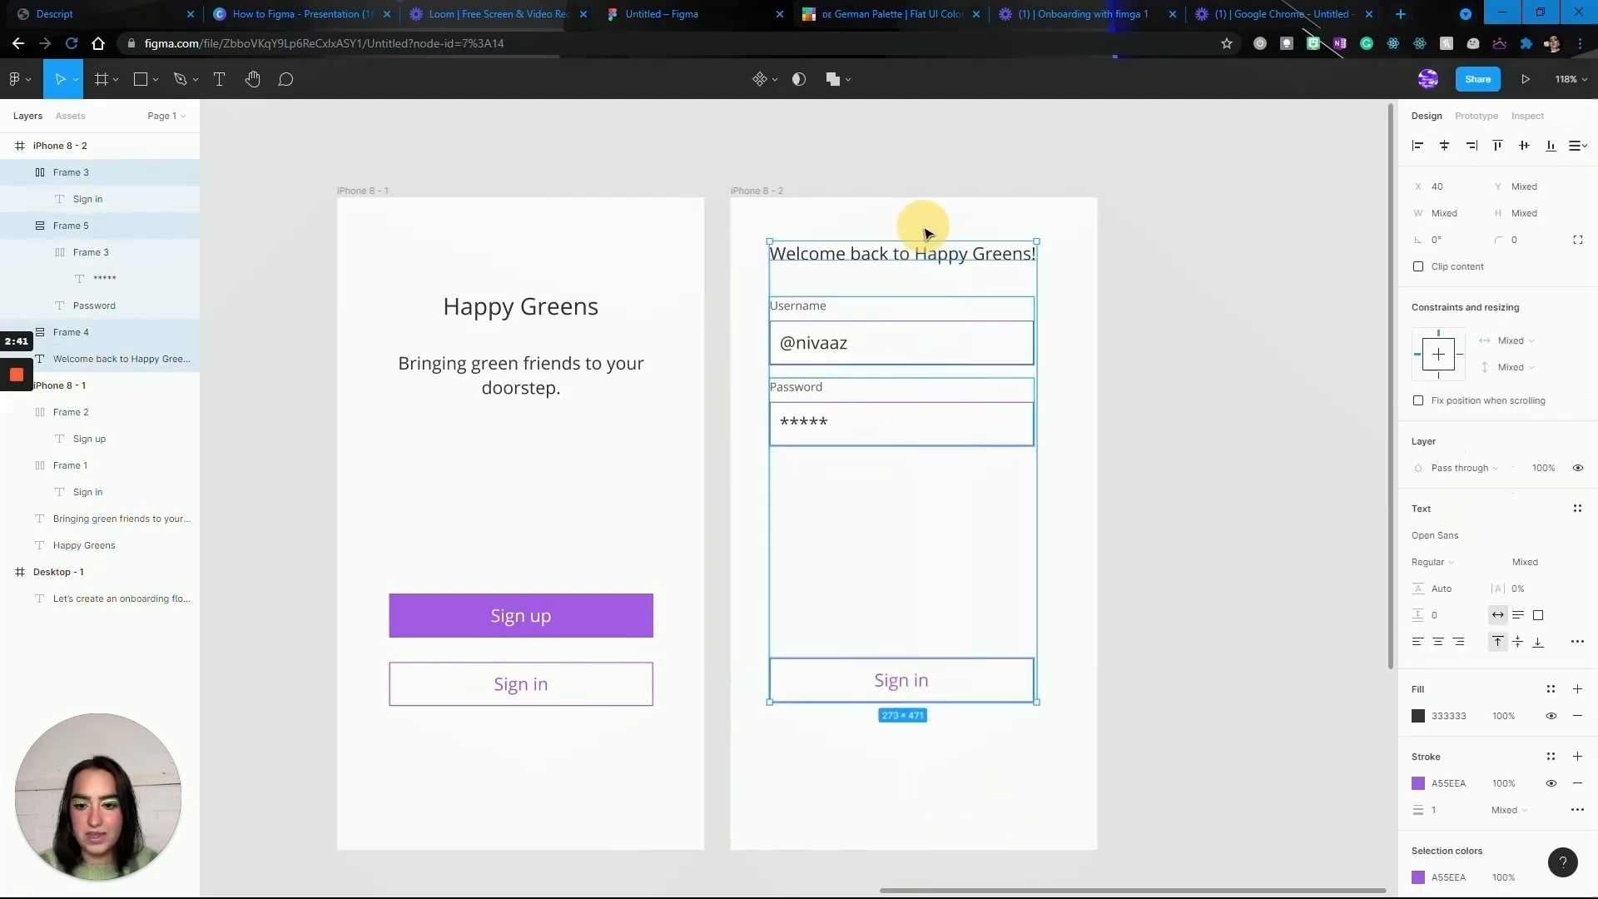
click(1447, 148)
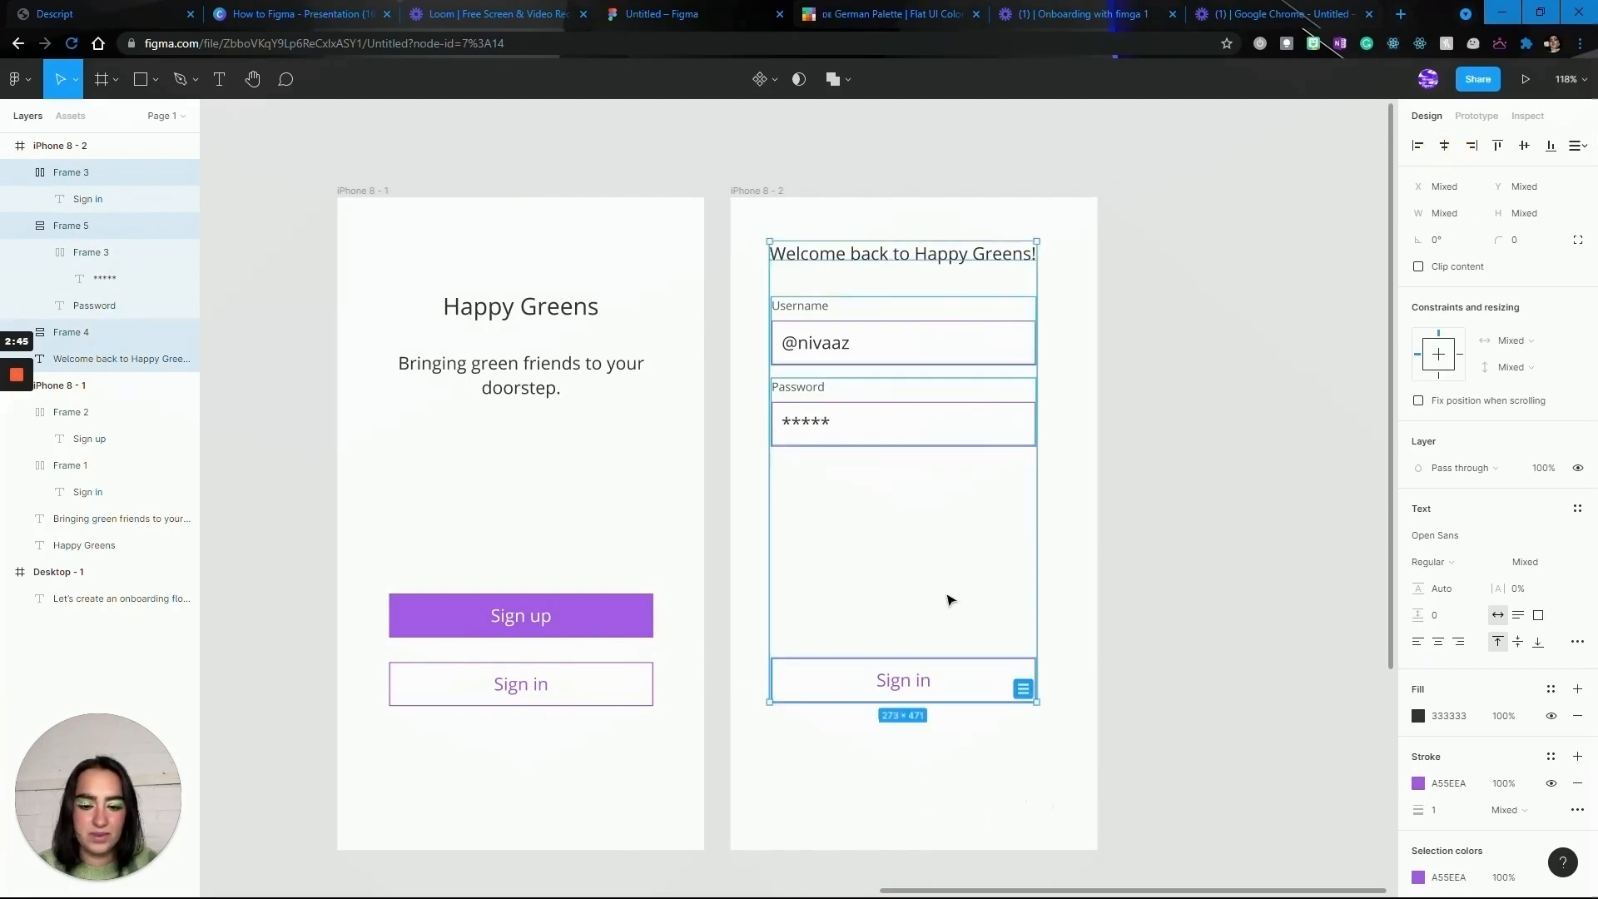
drag(949, 600, 959, 612)
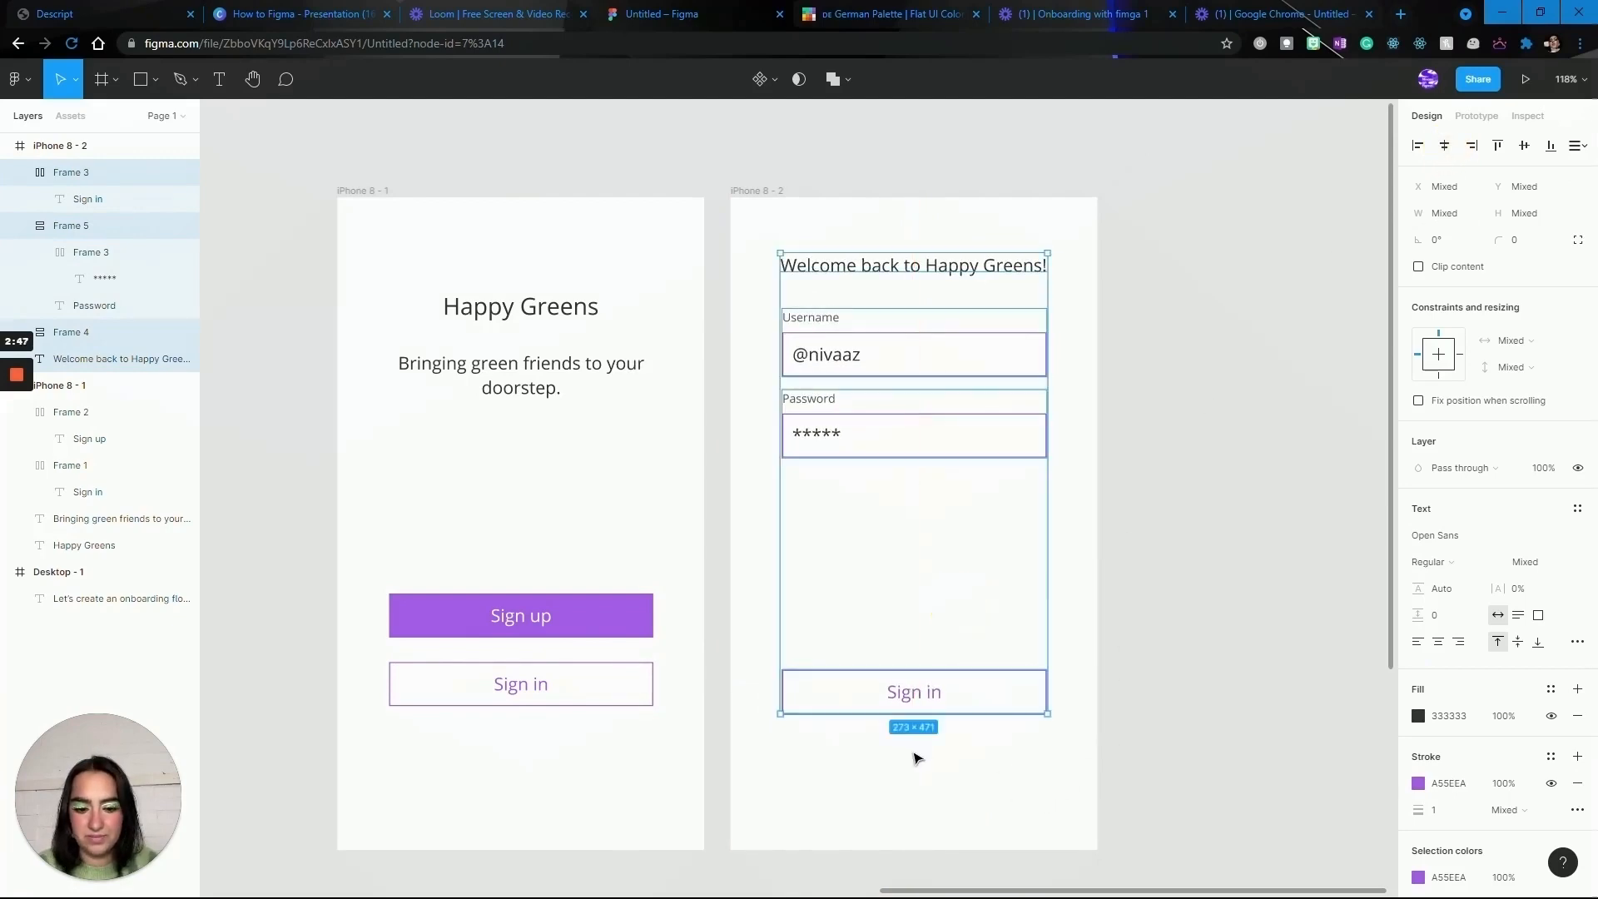
click(917, 756)
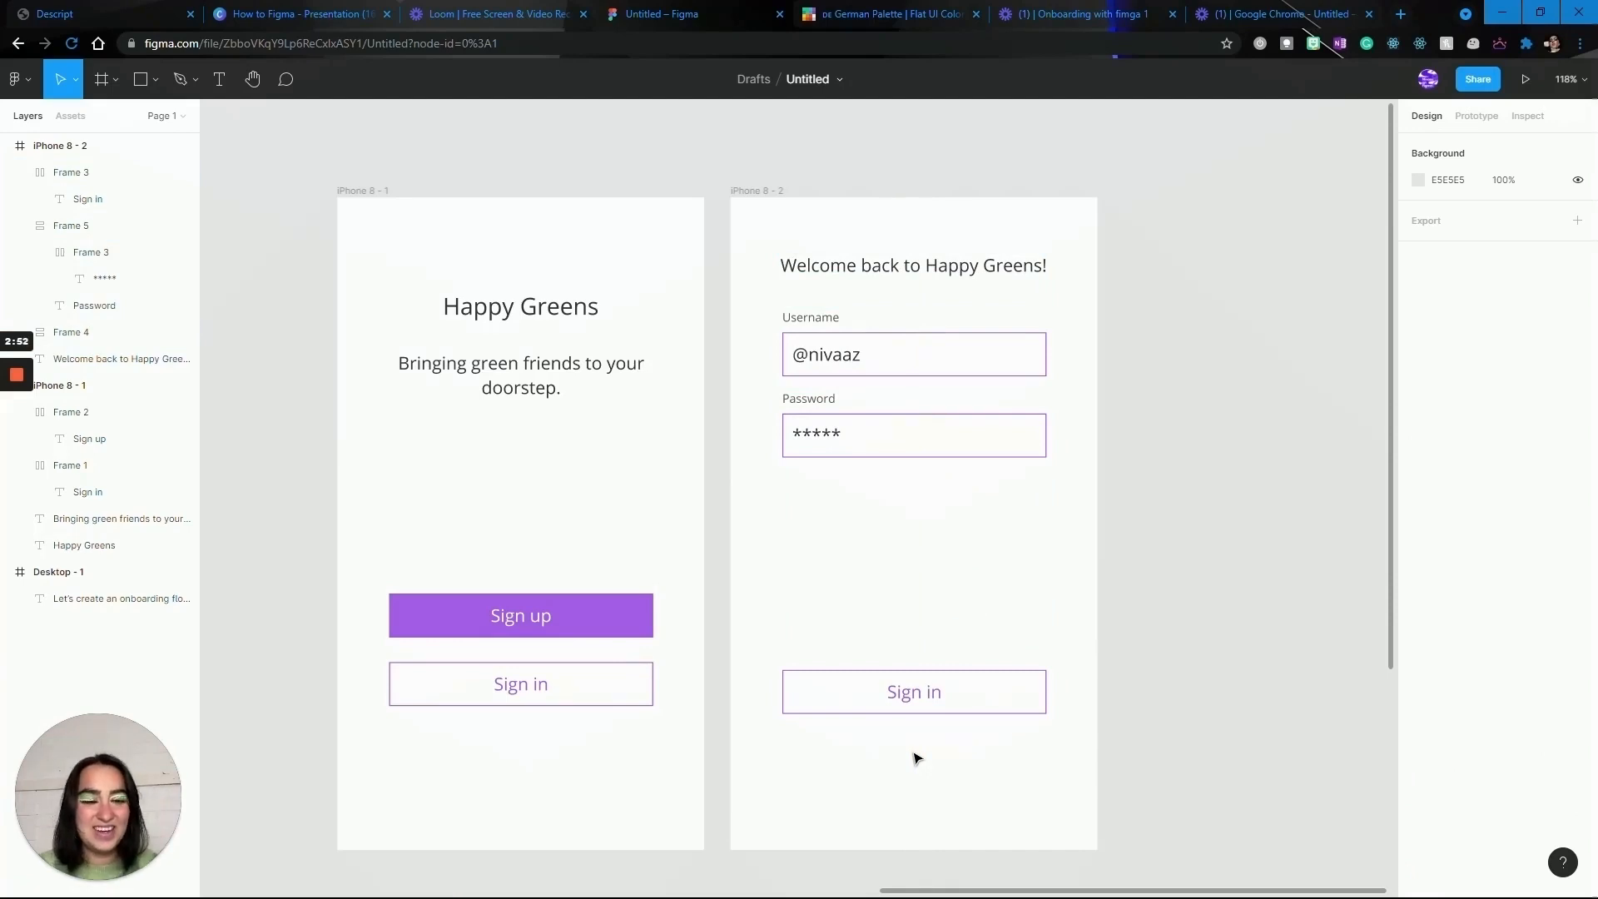
Duplicate the whole welcome back screen frame beside the original to start a third screen
scroll(920, 614, right, 1)
scroll(921, 615, down, 3)
scroll(921, 615, up, 3)
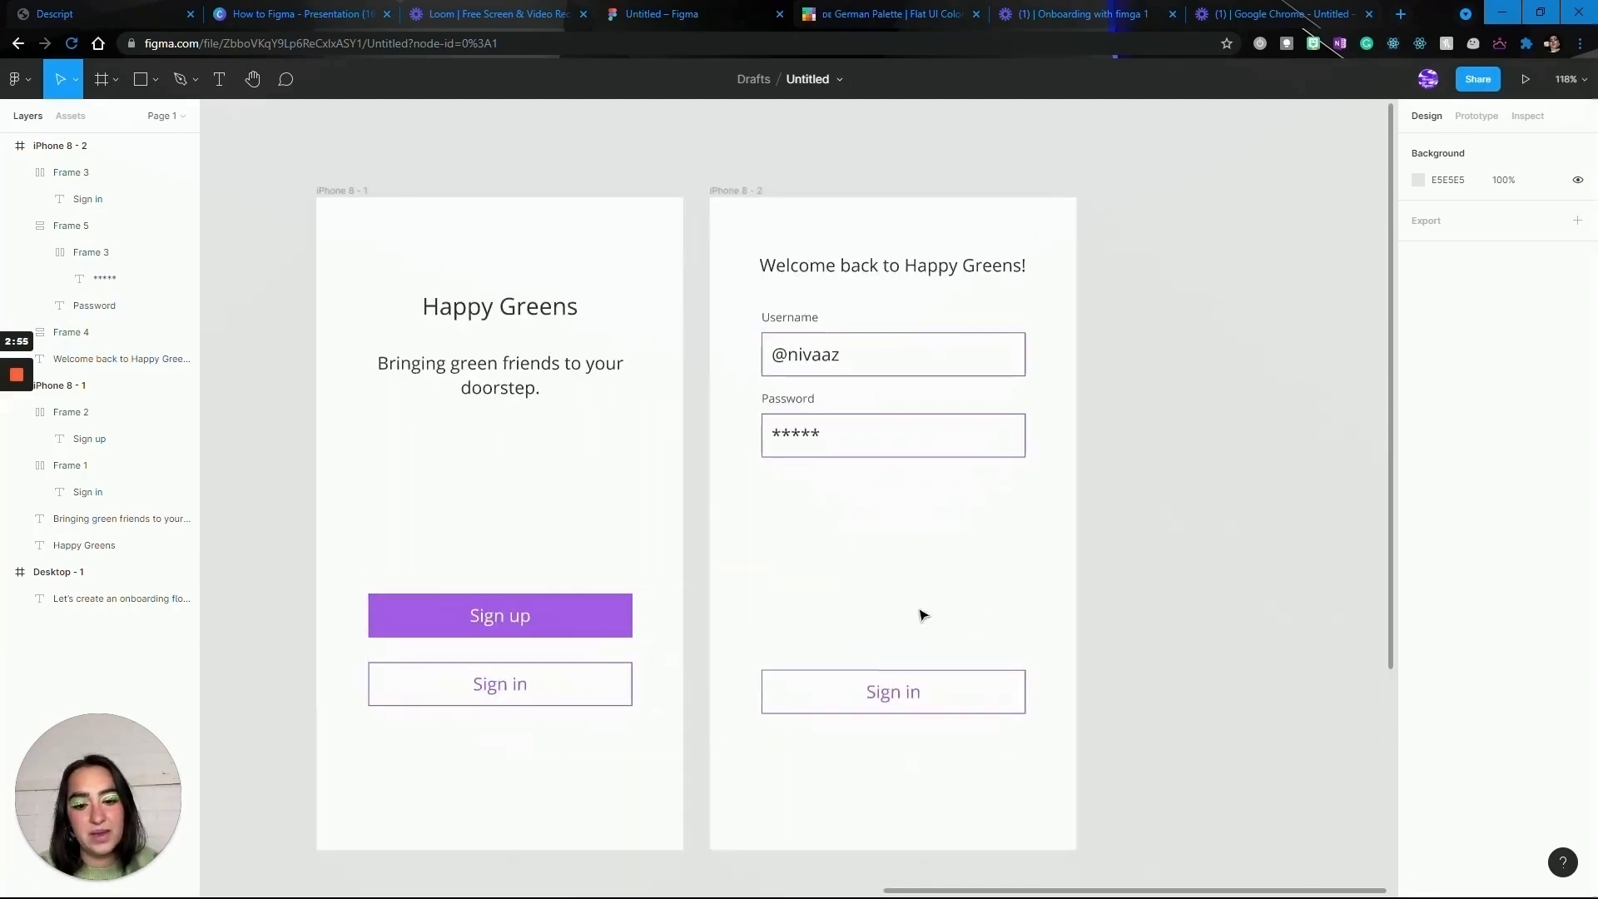
scroll(921, 615, up, 1)
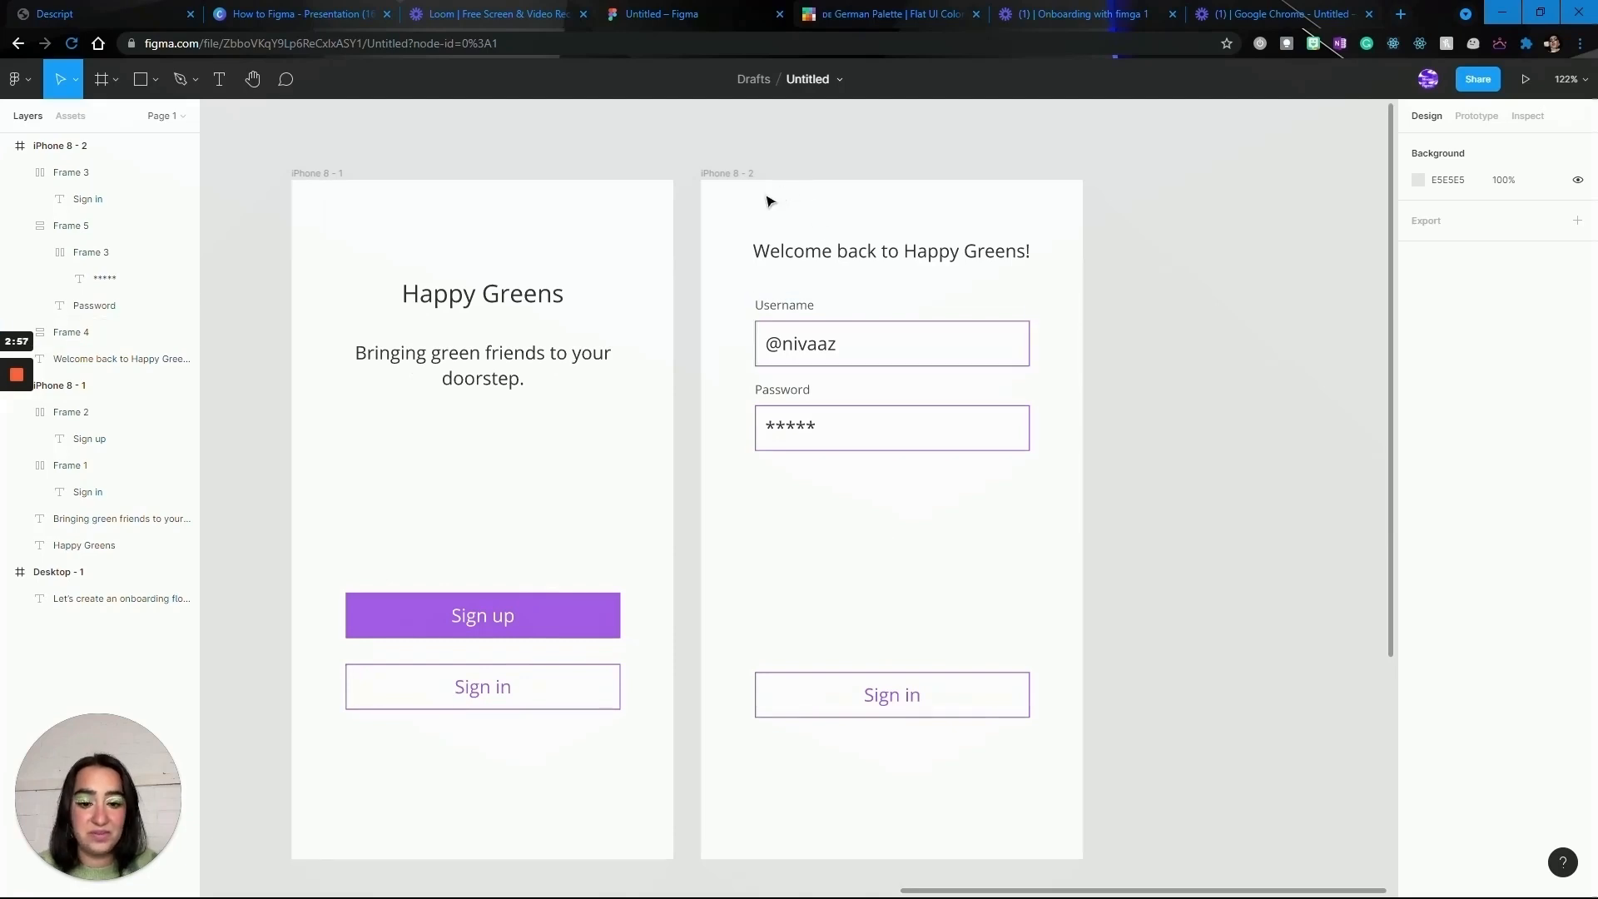
click(735, 174)
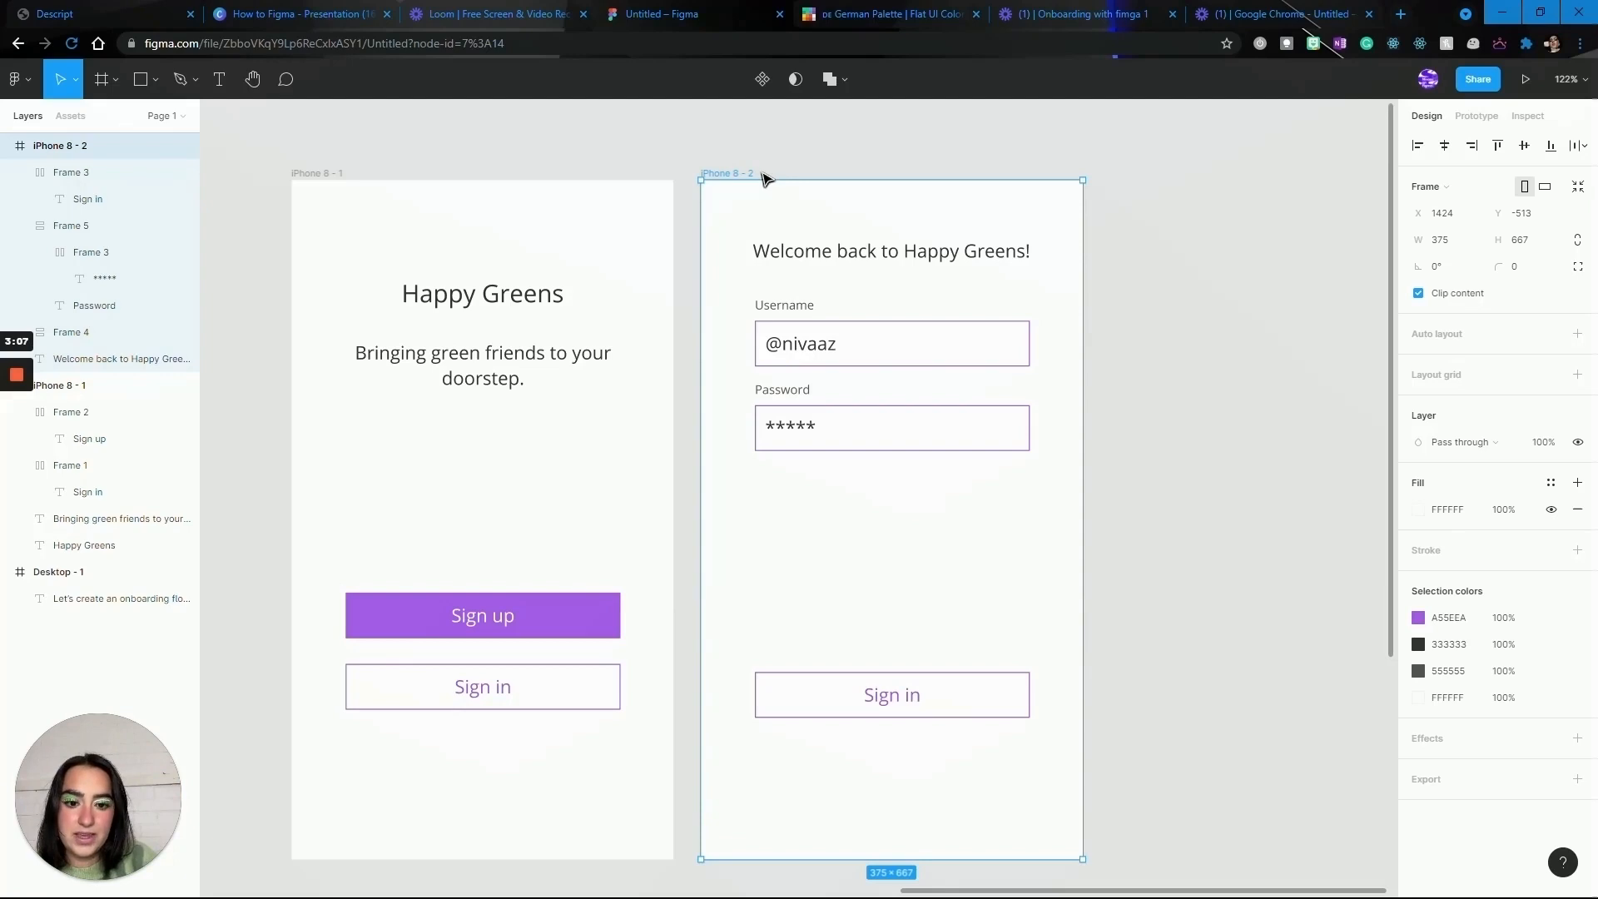
key(ctrl+c)
key(ctrl+v)
click(1096, 153)
scroll(1095, 153, right, 5)
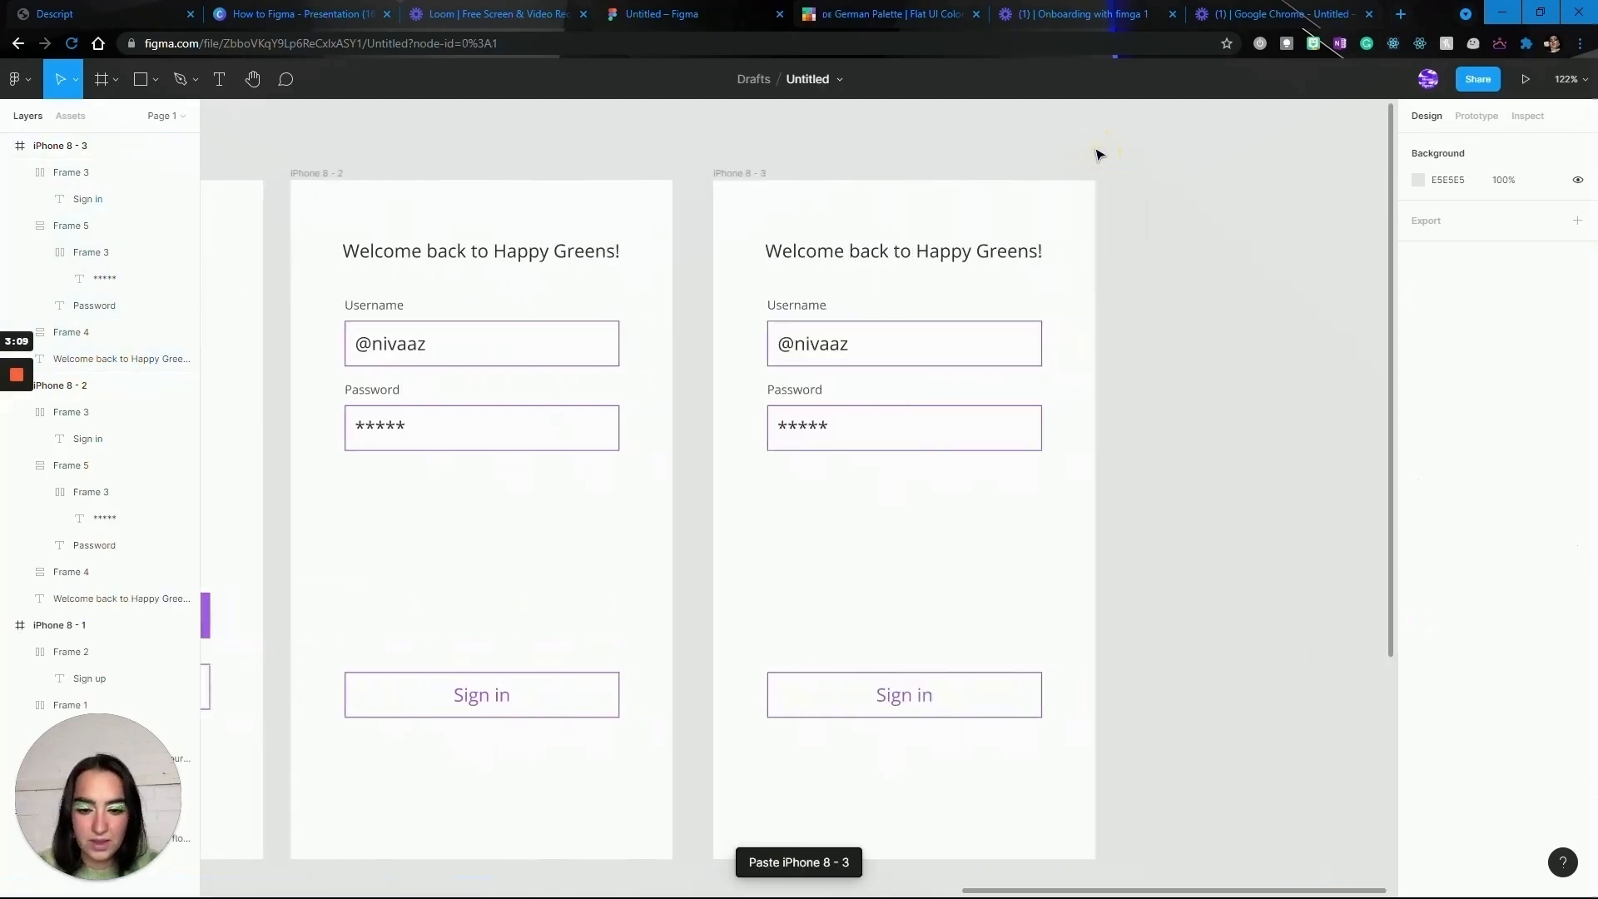
Change the third screen's heading to "We're so excited to have you join us!" and narrow its text box to about 272 wide
scroll(1096, 153, down, 2)
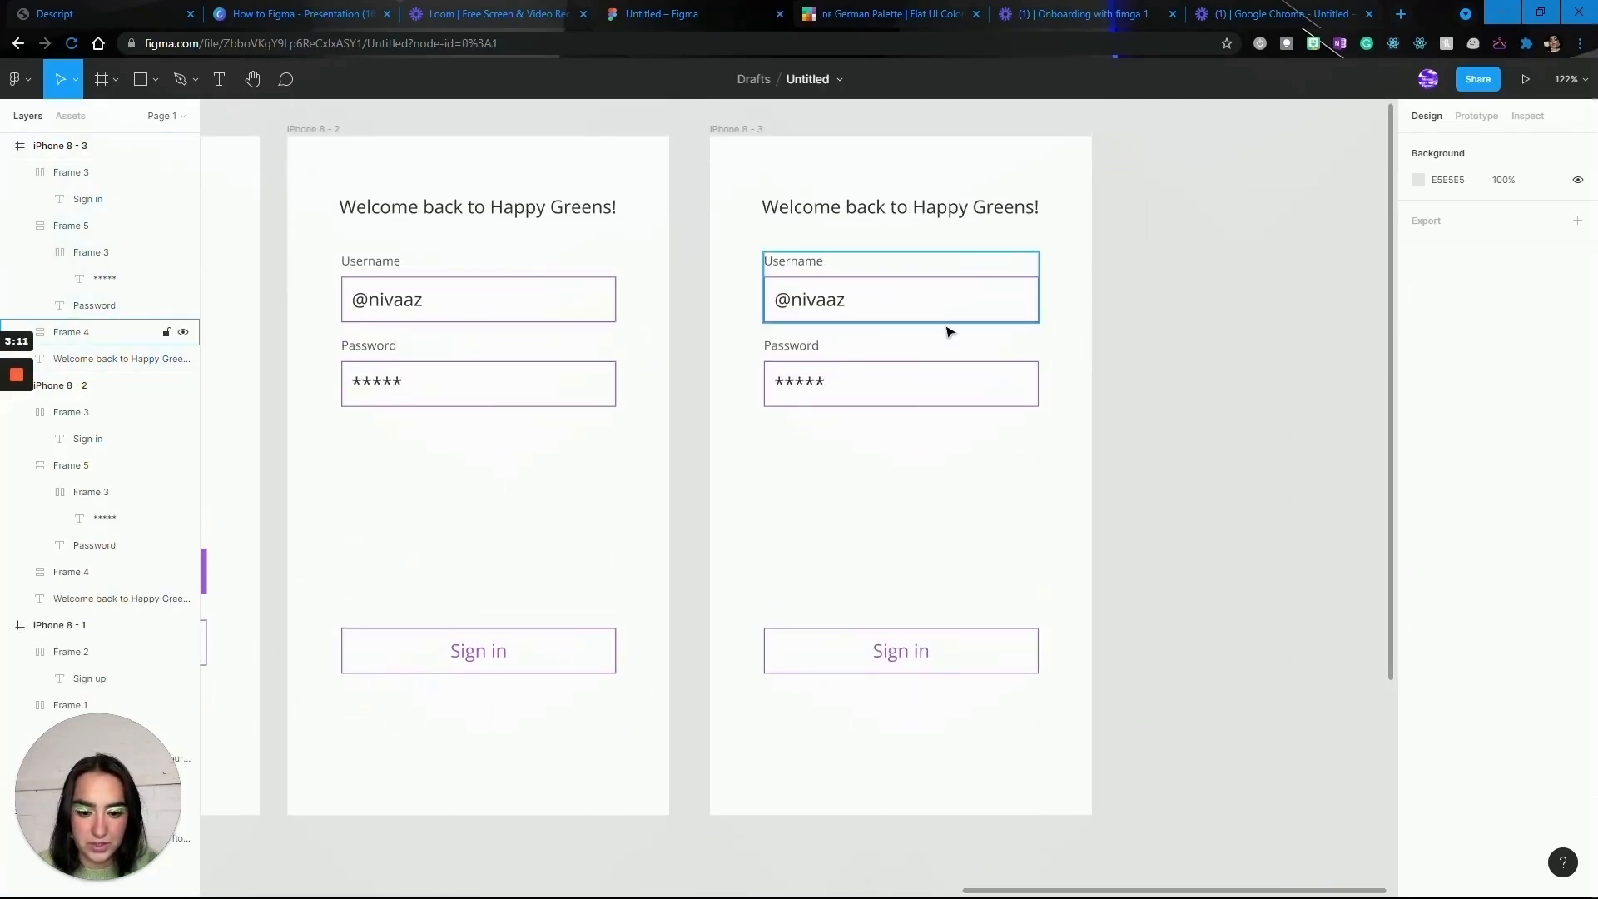
double_click(871, 212)
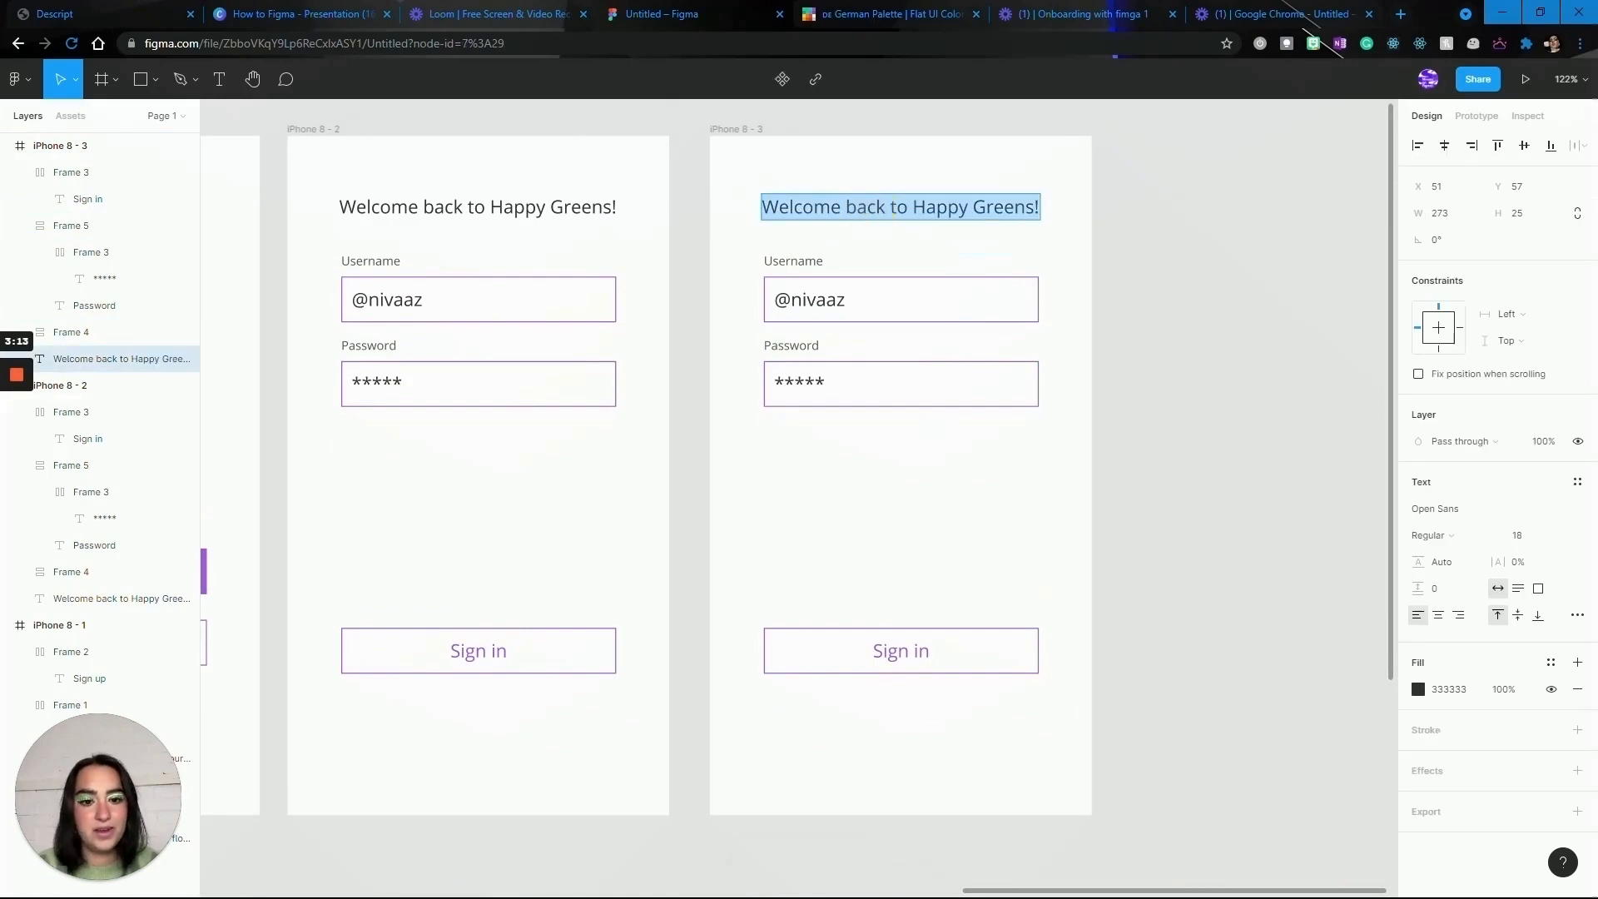
text(We're so excite)
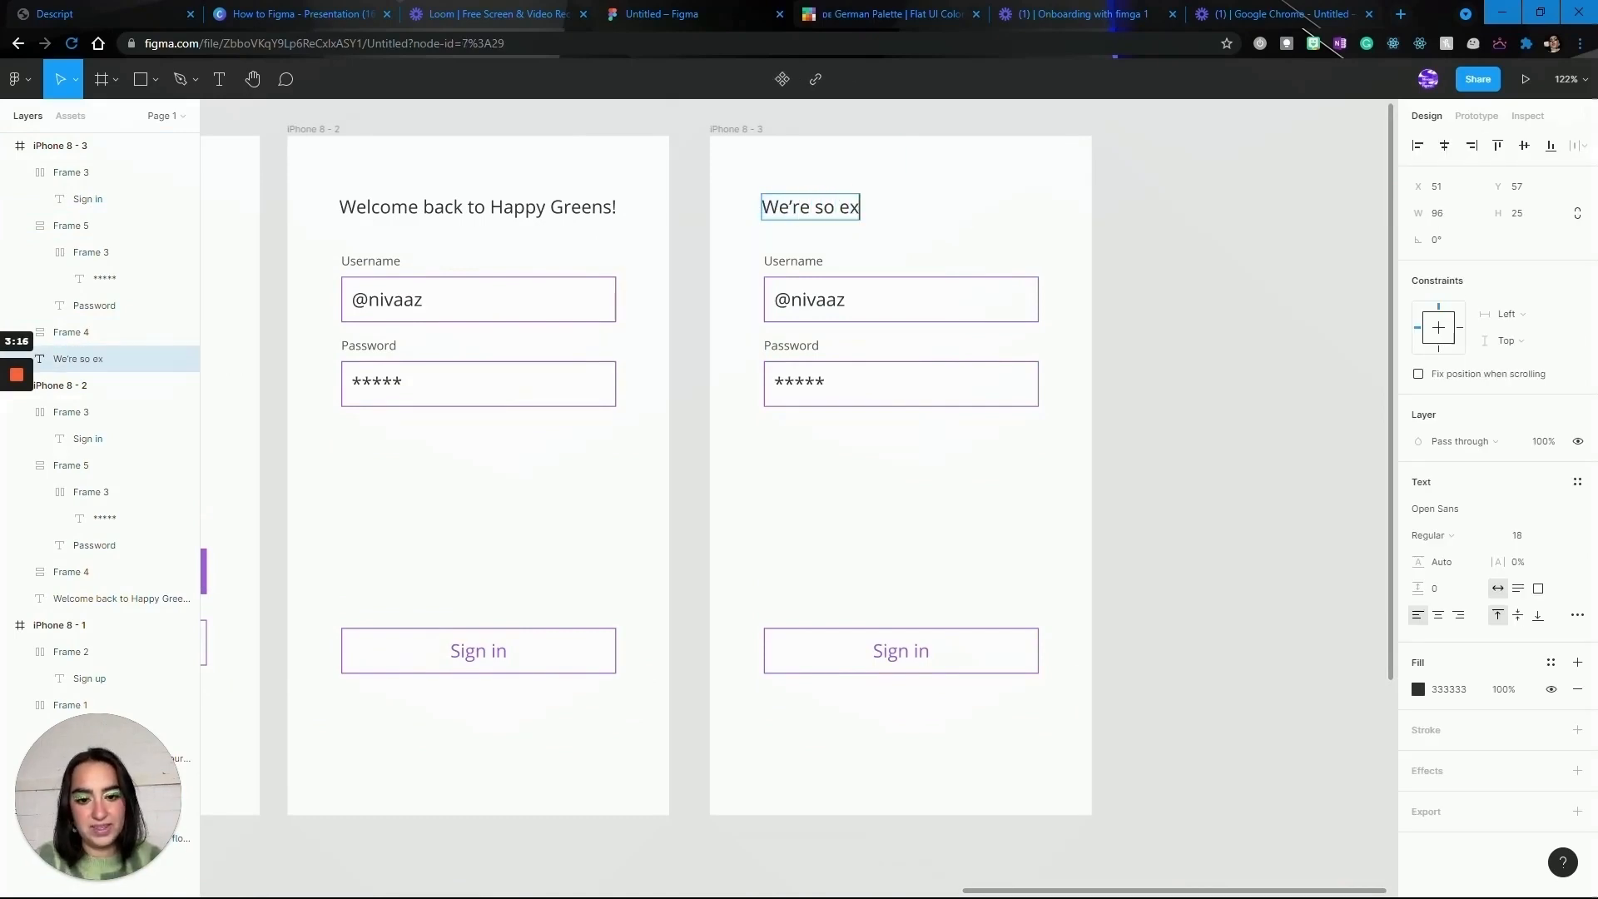
text(d to have y)
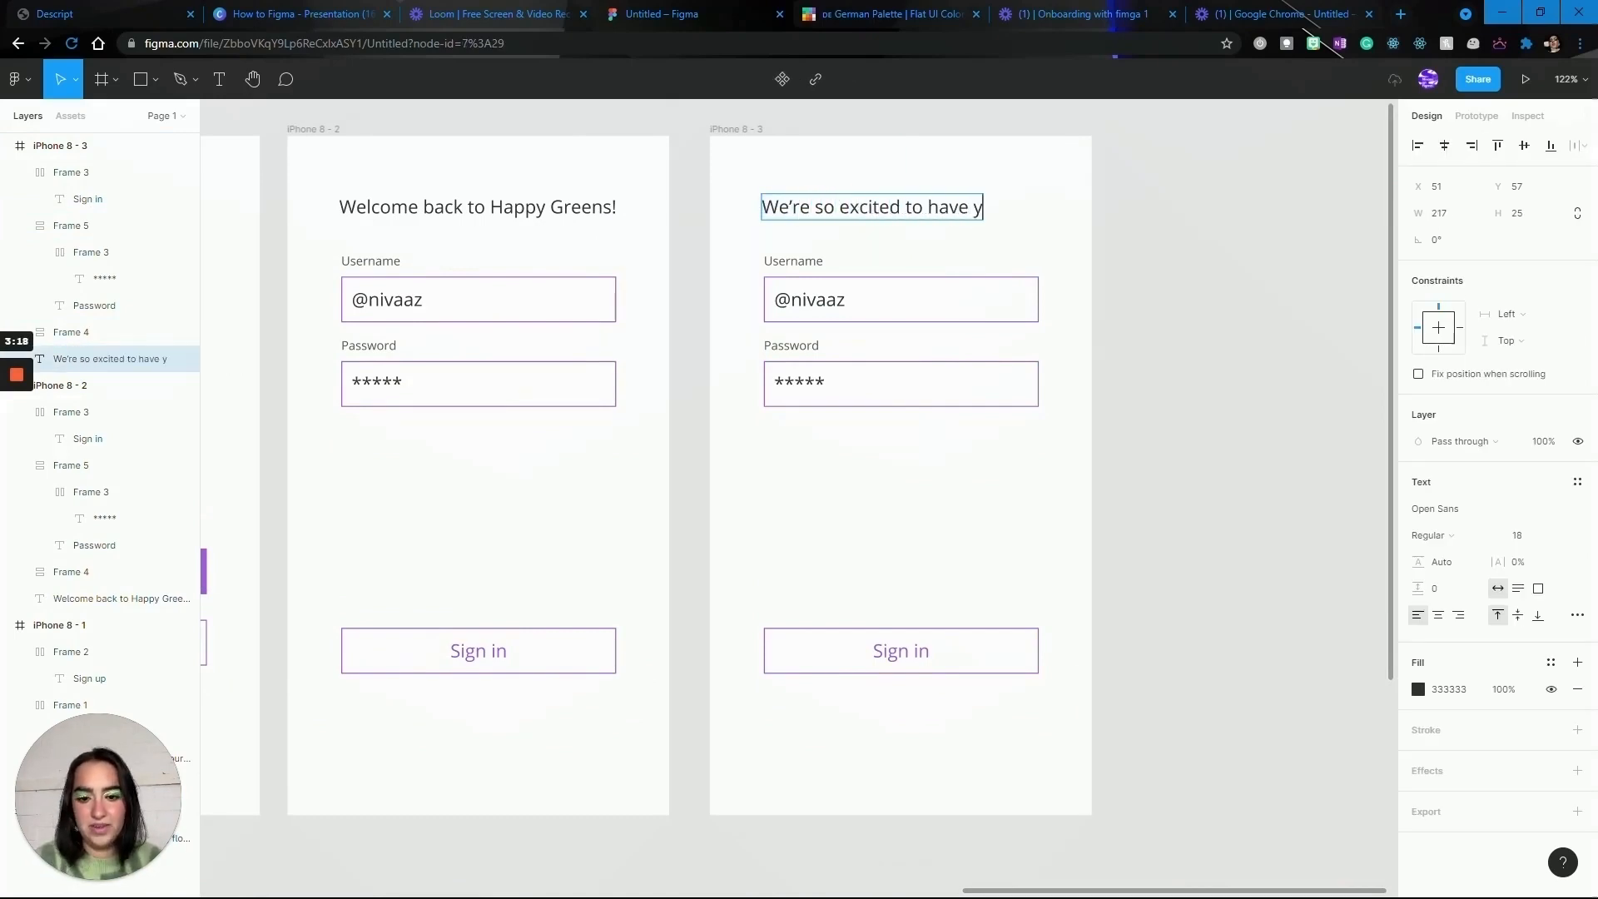
text(ou join us!)
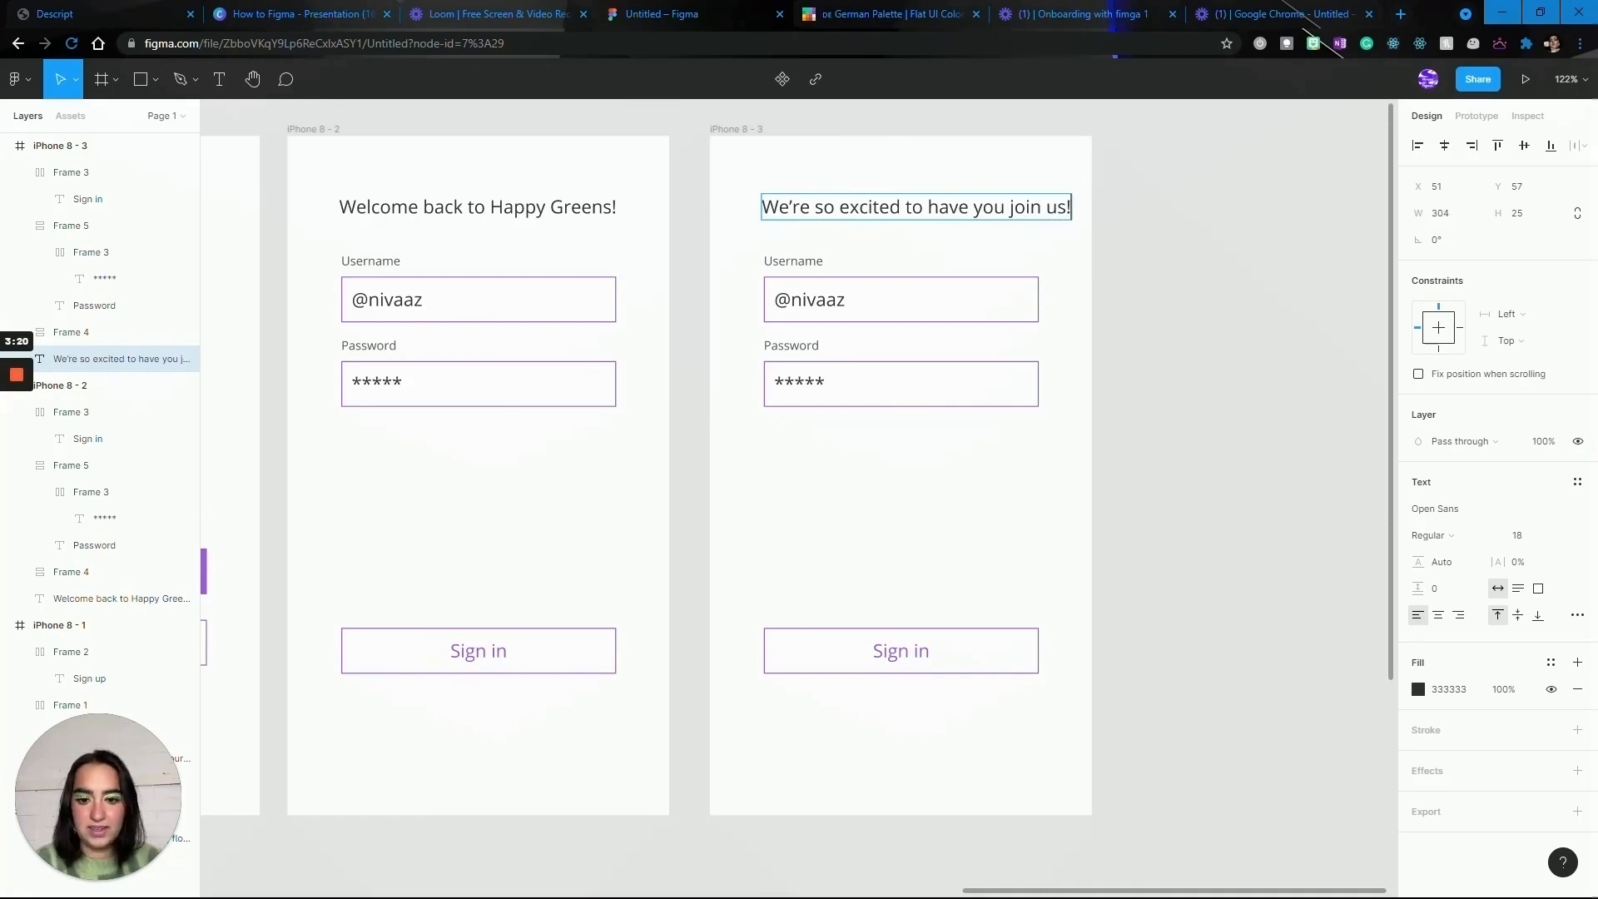
key(Escape)
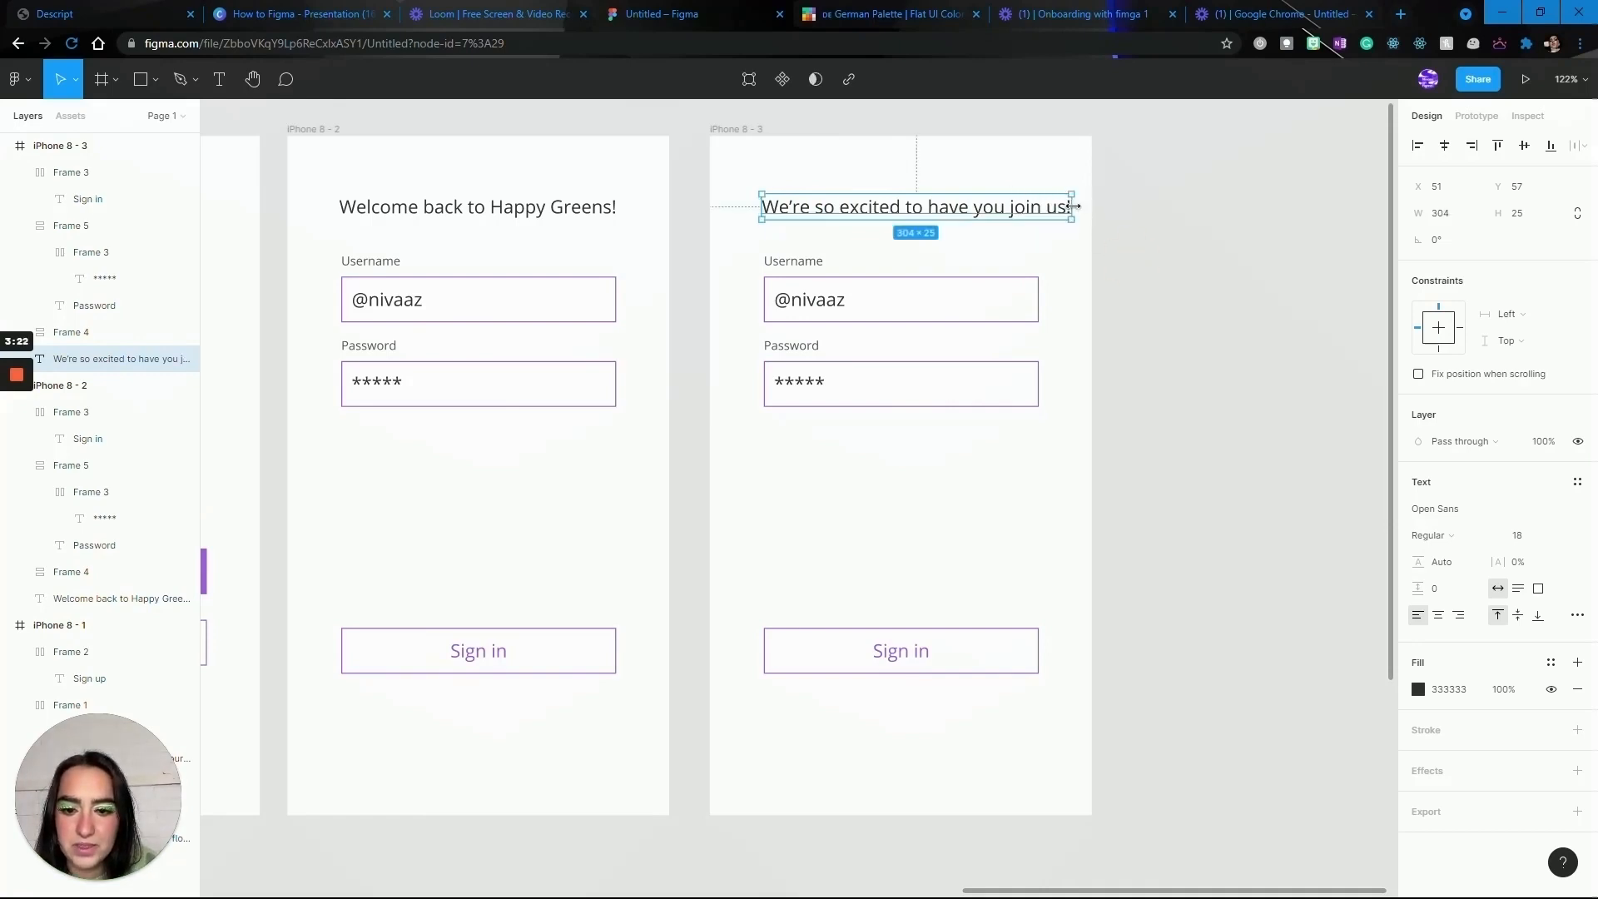
click(1066, 205)
drag(1065, 205, 1043, 203)
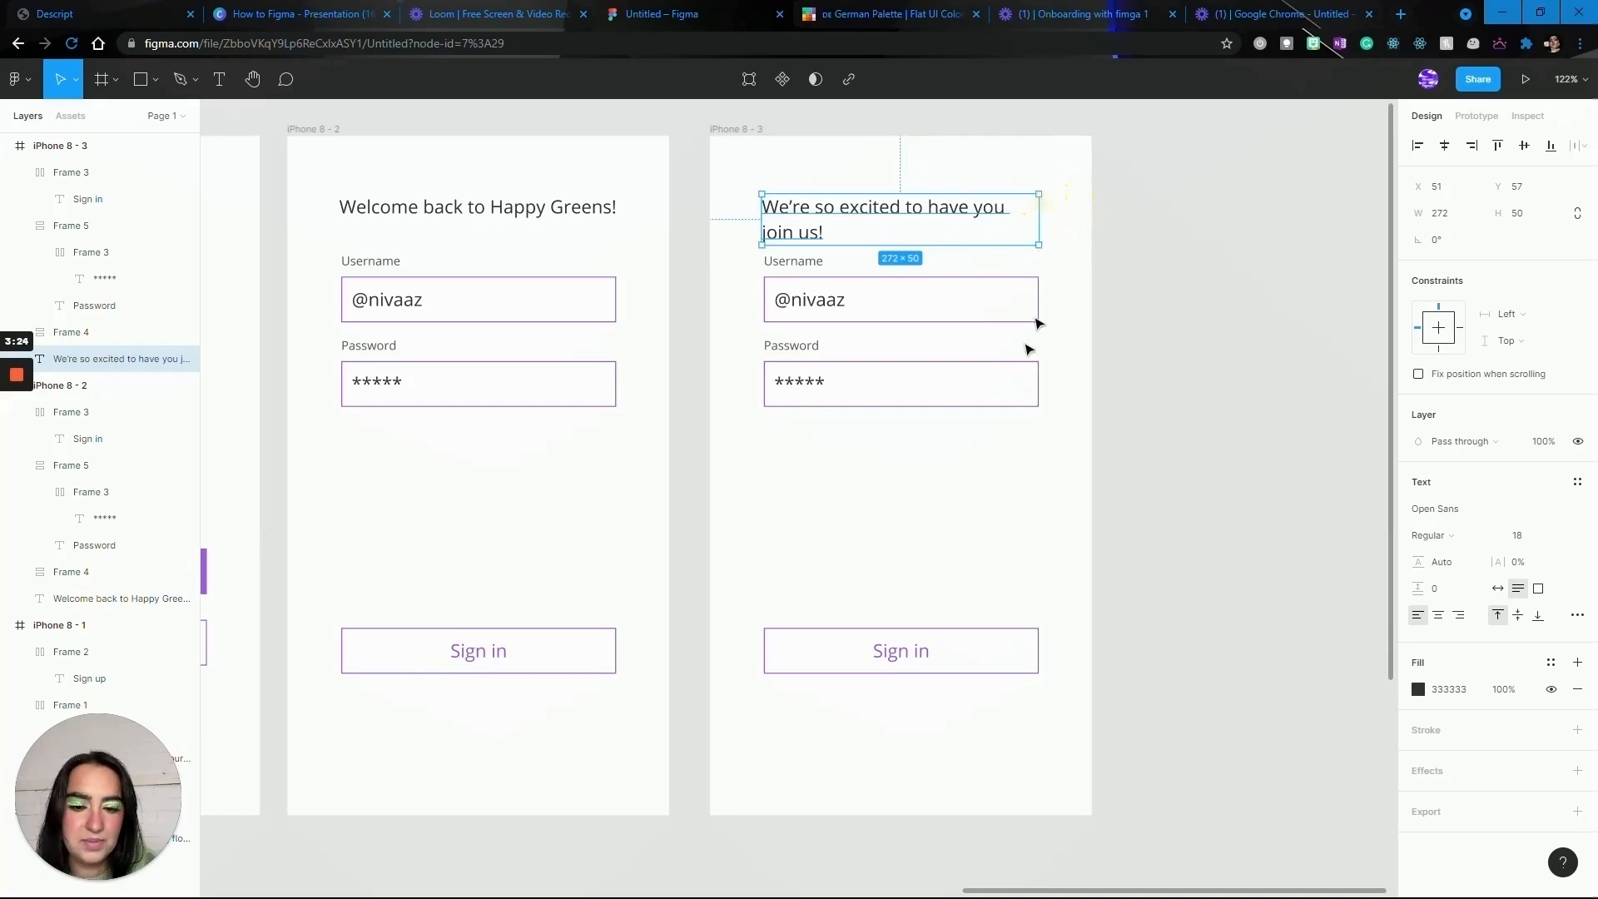
Move the third screen's Username and Password fields down together, with the Username field at about Y 126
click(957, 461)
drag(957, 458, 921, 327)
click(920, 324)
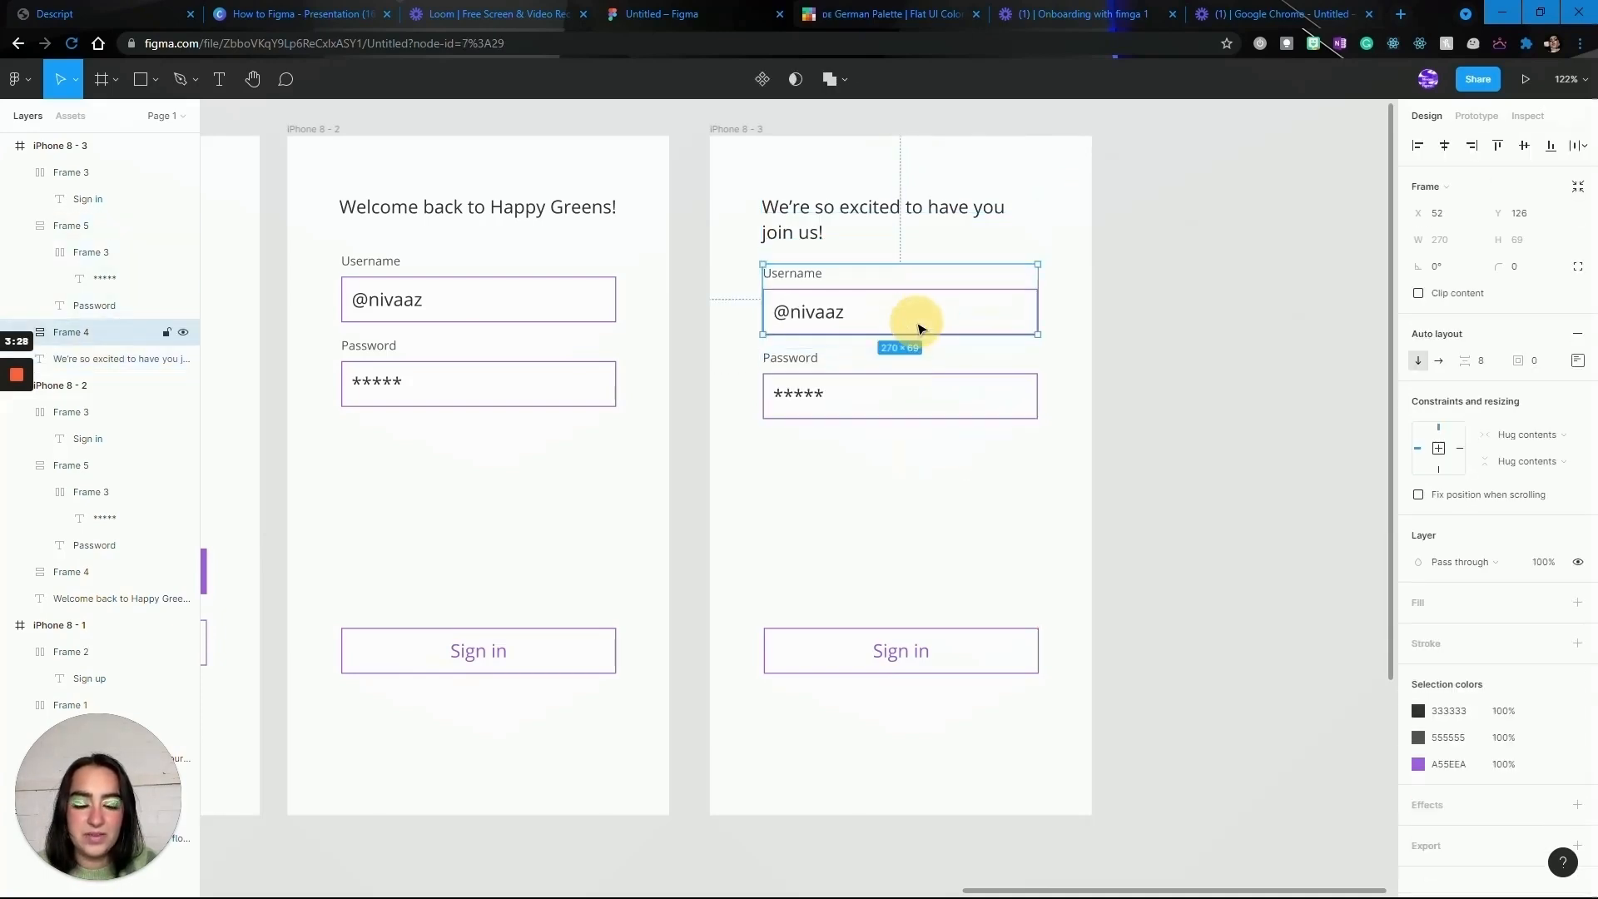
Change the Username label on the third screen to "Set a username"
click(1087, 381)
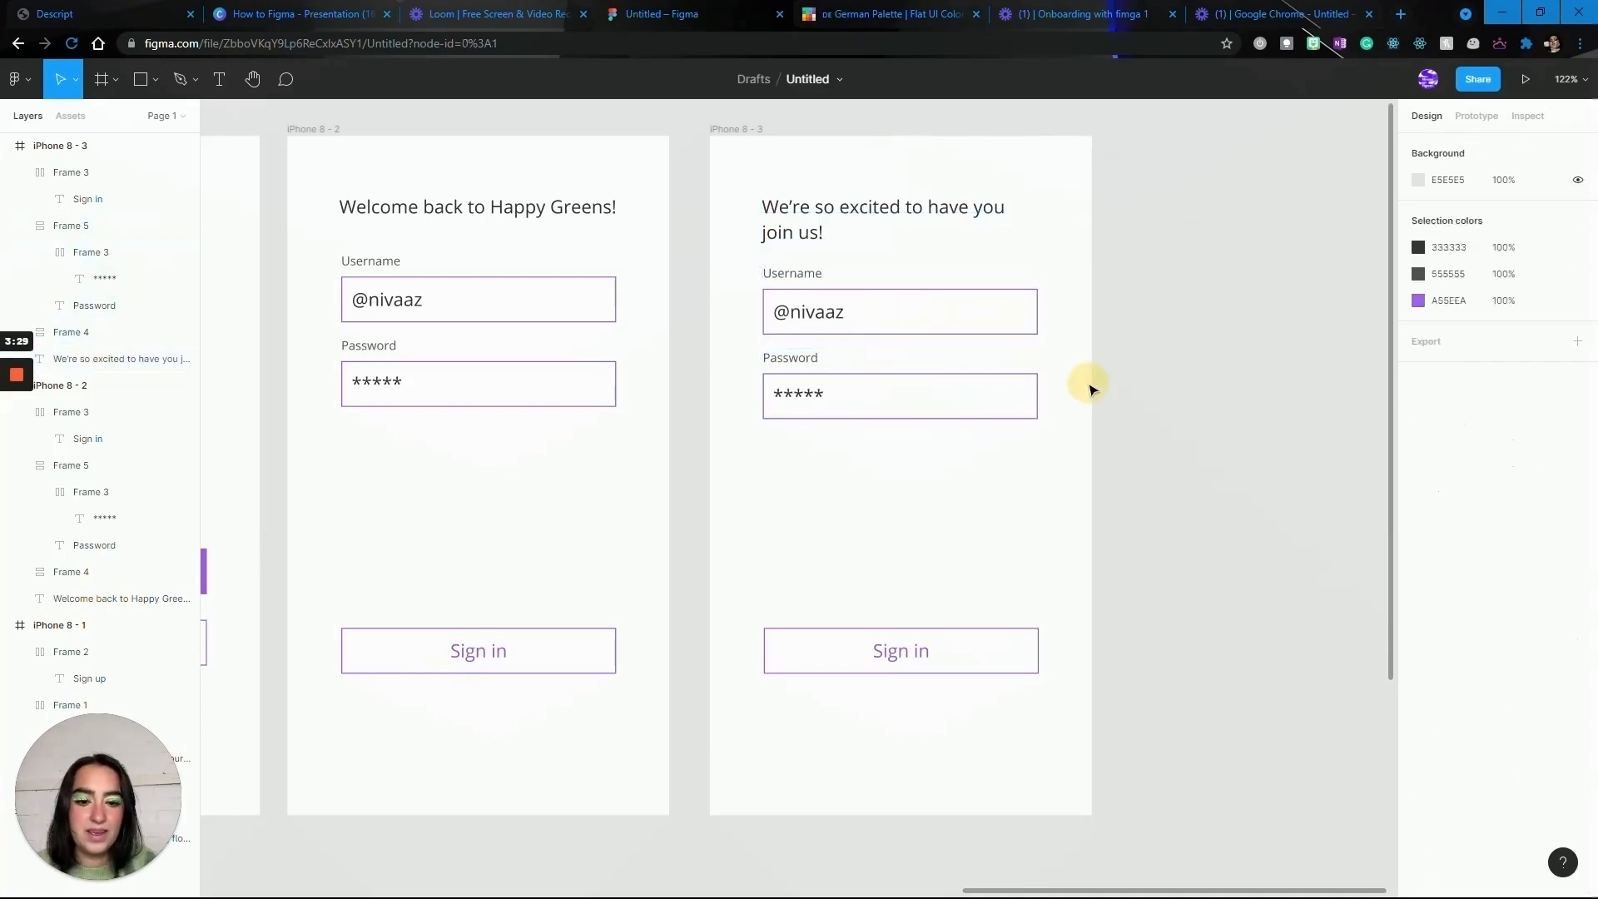
click(803, 269)
double_click(803, 270)
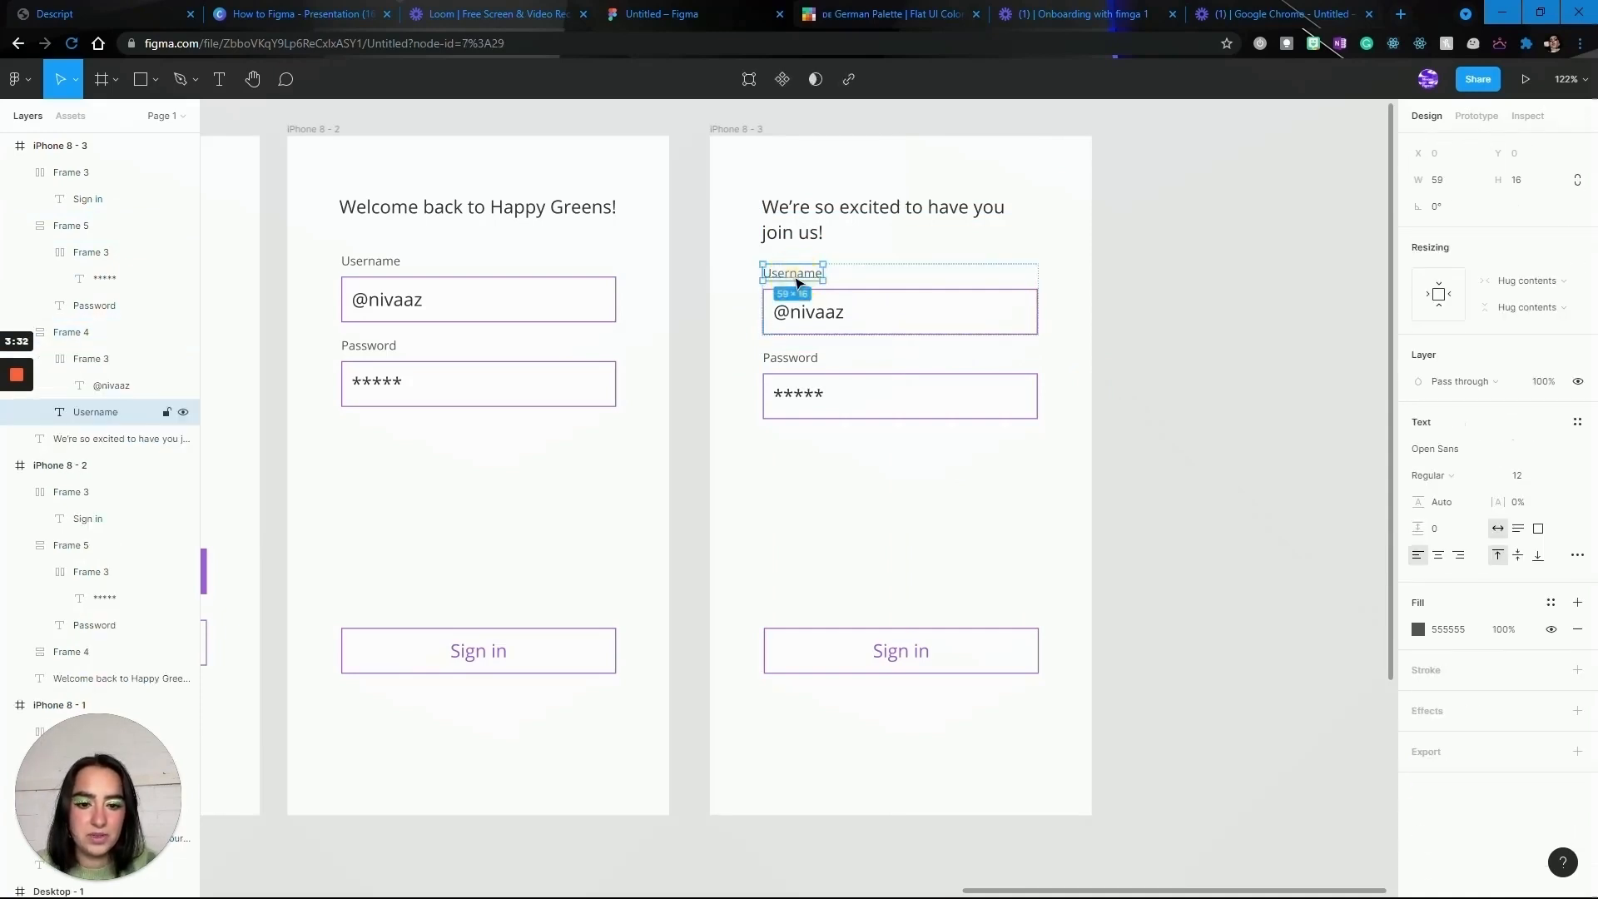
double_click(800, 272)
key(Left)
text(Set a)
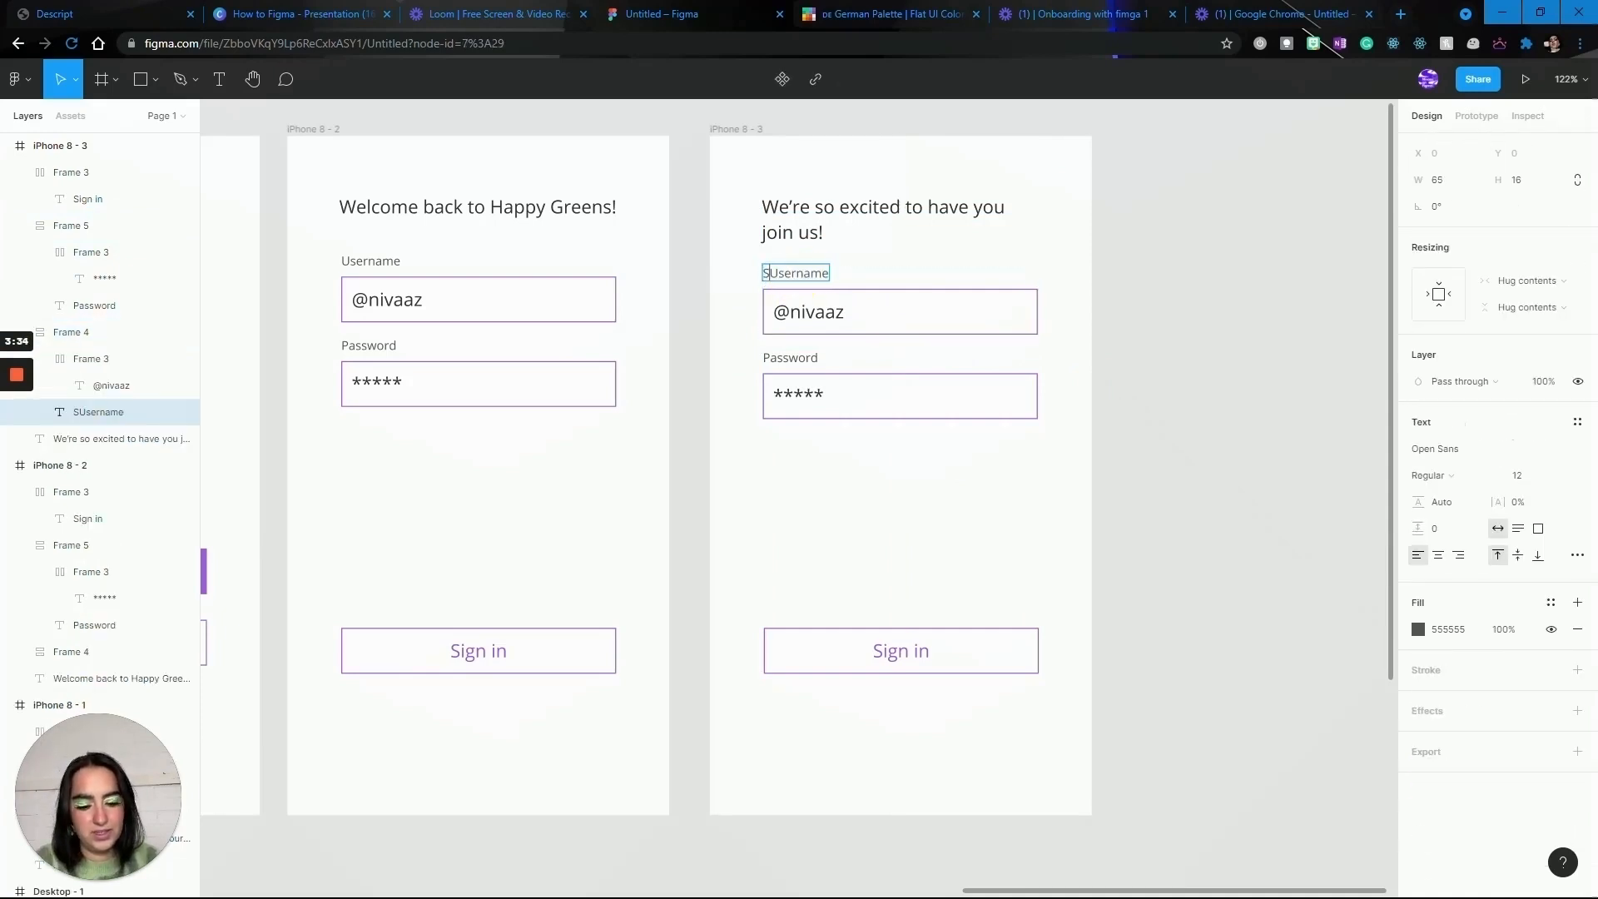
key(BackSpace)
text(u)
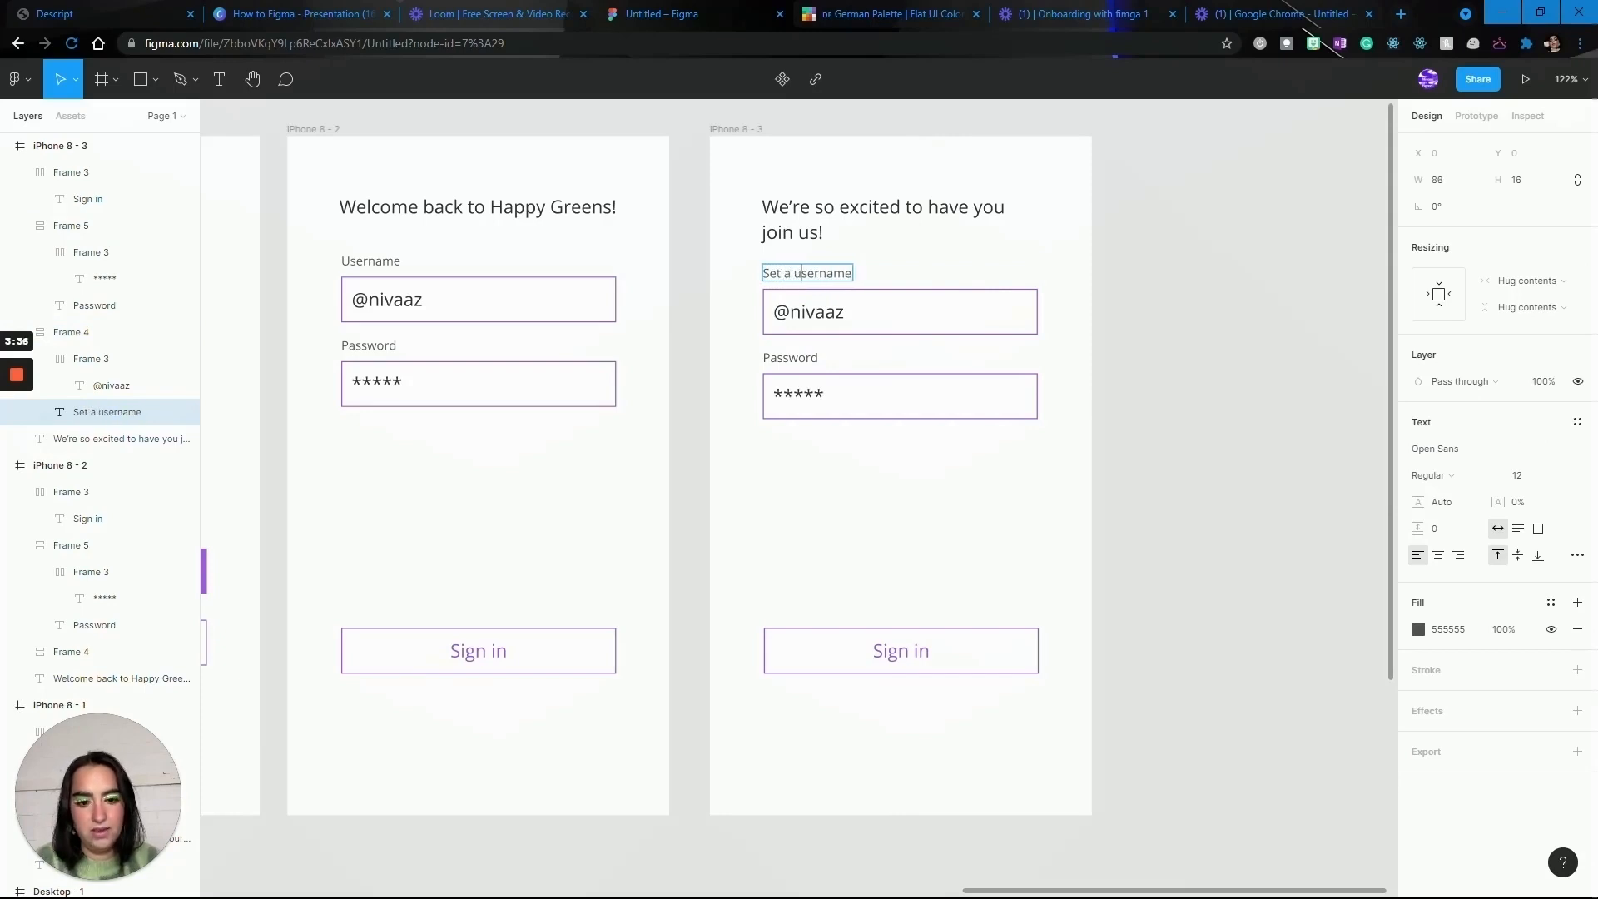
Change the Password label on the third screen to "Set a password"
double_click(795, 358)
text(Set)
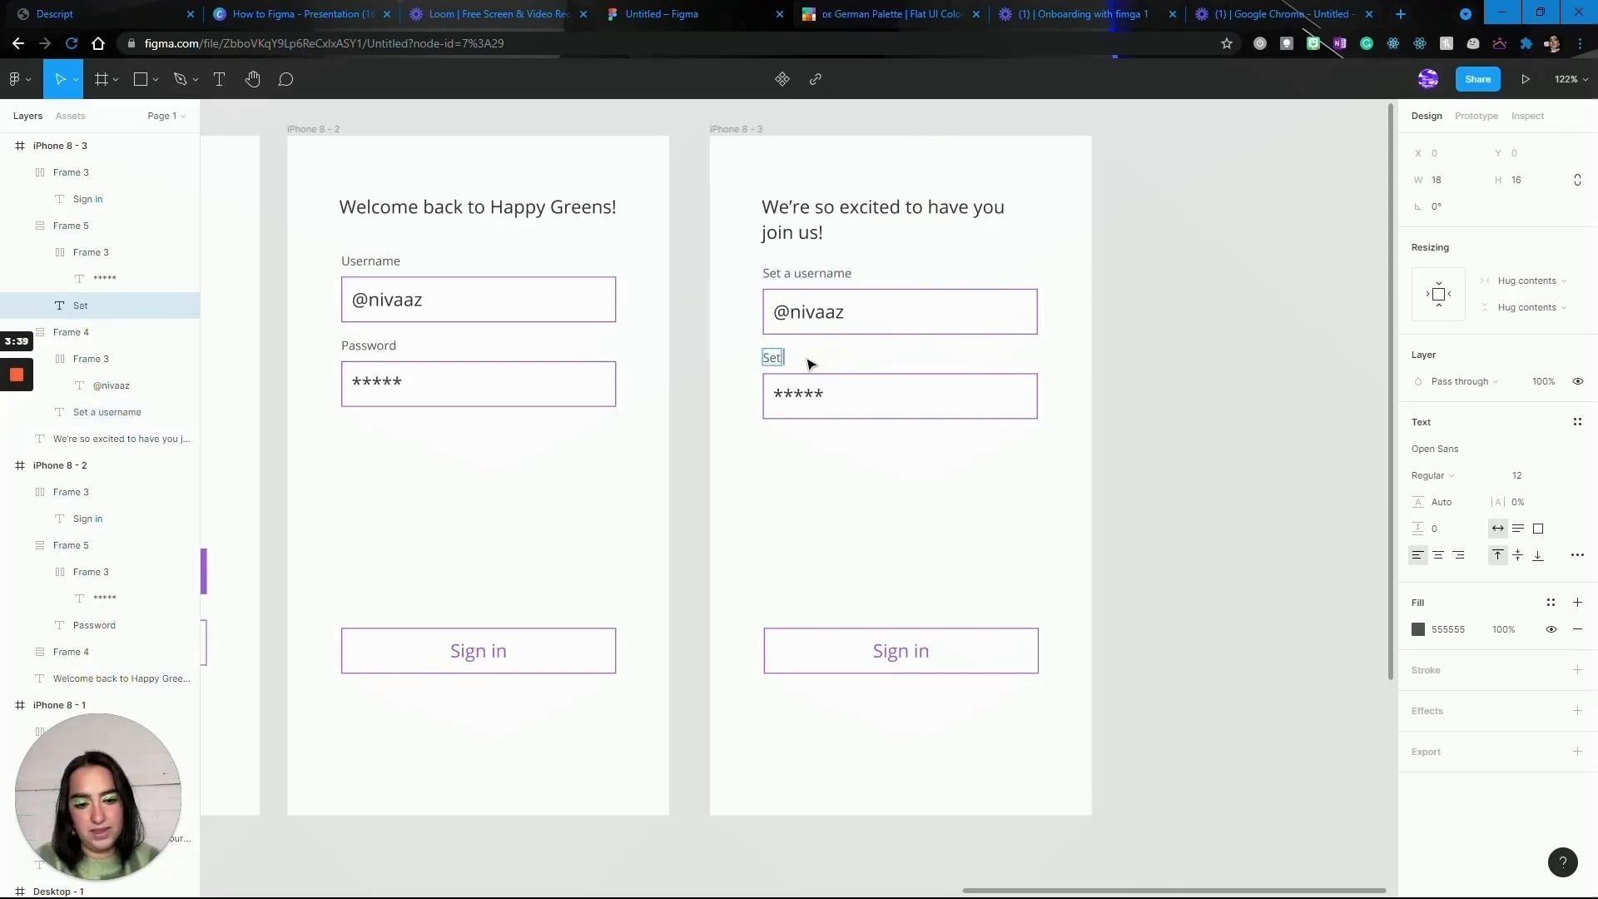
text( a password)
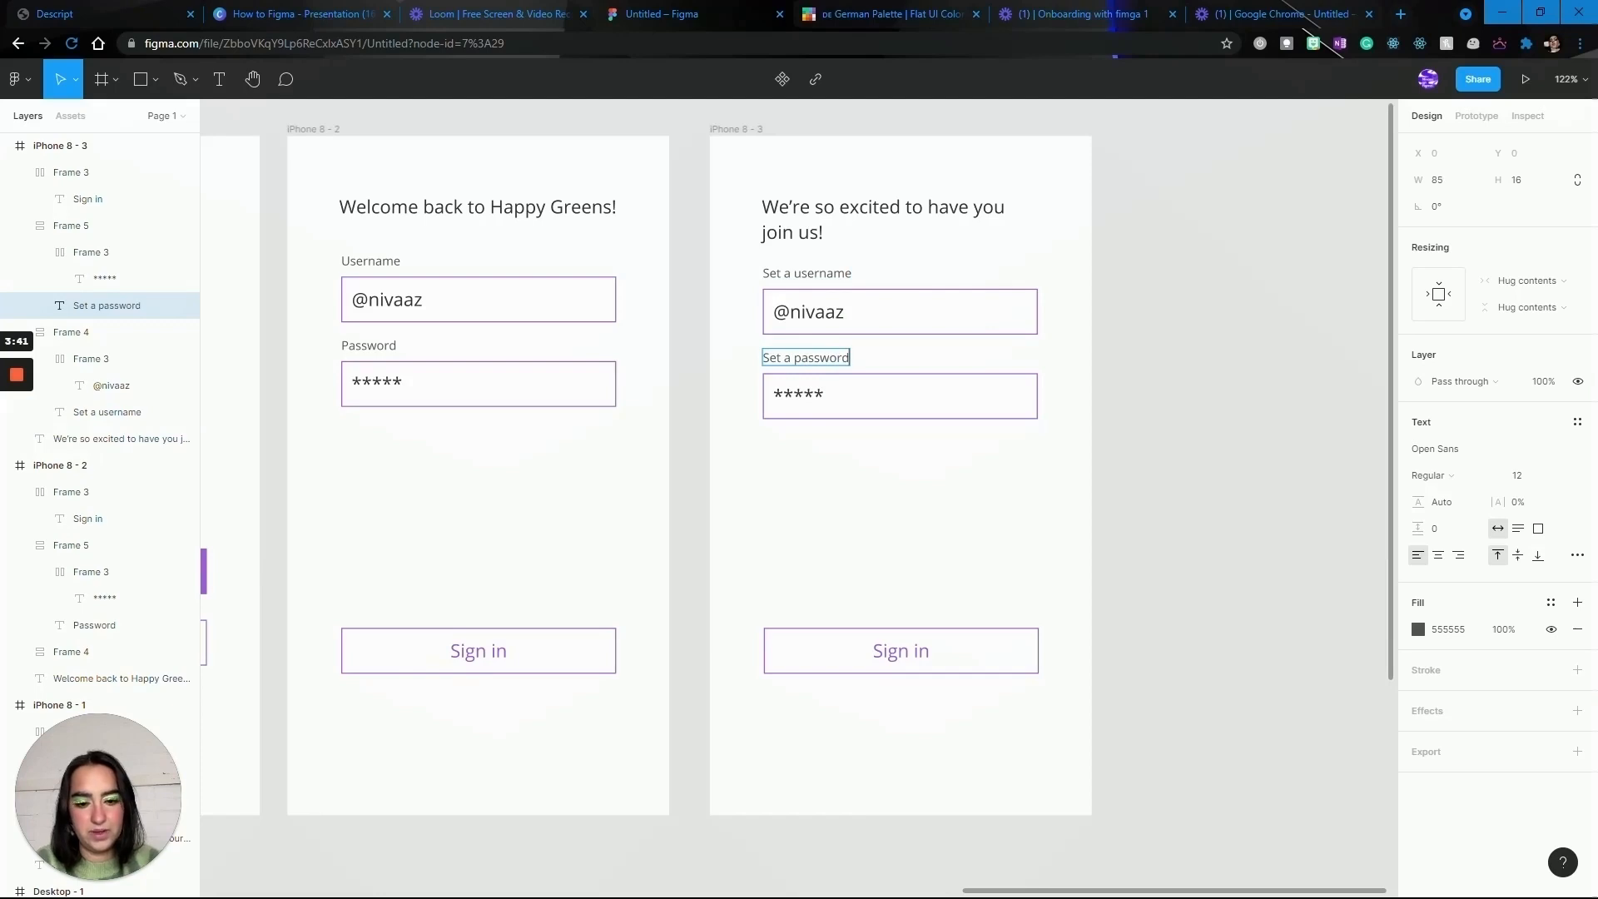
click(818, 449)
Duplicate the third screen's password field with its label and place the copy directly below, matching the spacing between the fields above
drag(955, 450, 783, 365)
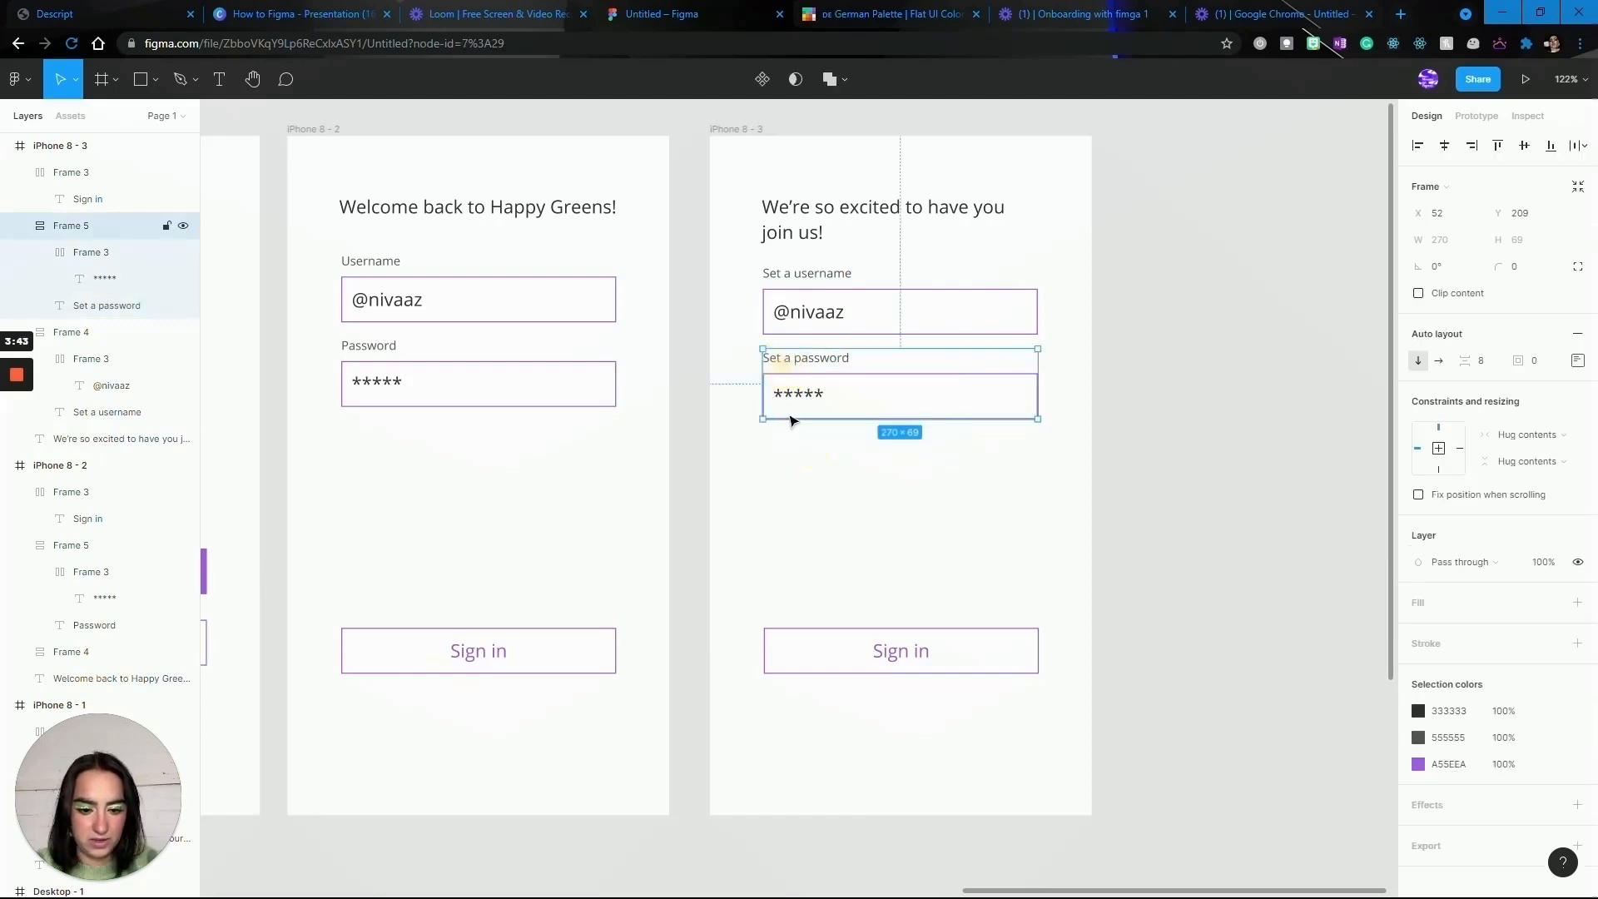
click(810, 512)
click(870, 408)
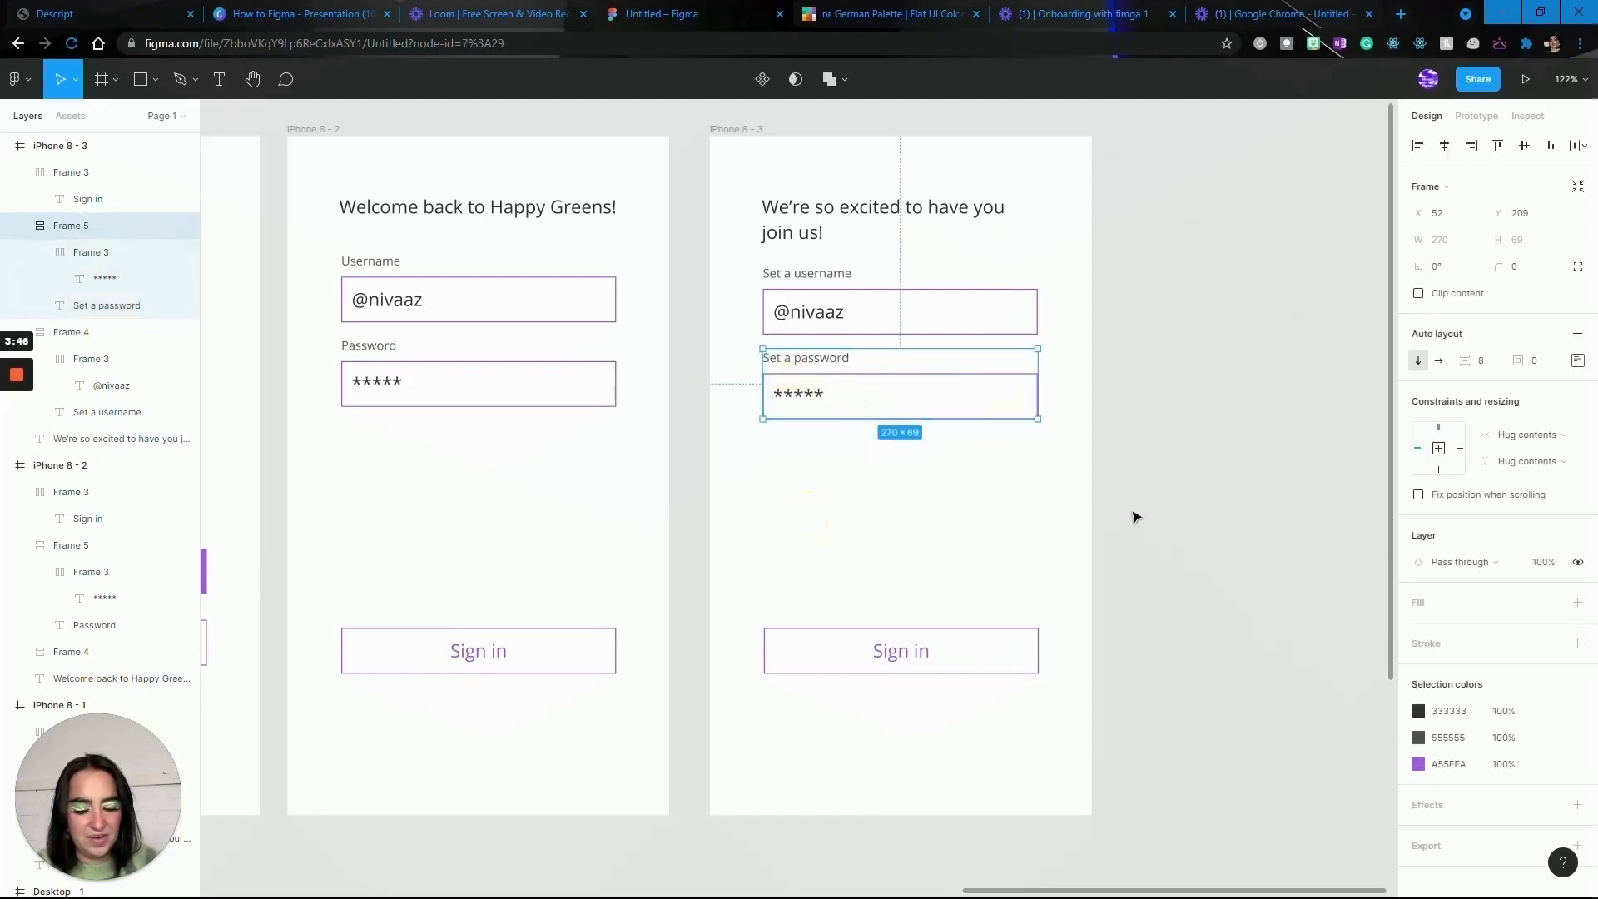
key(ctrl+v)
drag(925, 396, 922, 475)
click(820, 587)
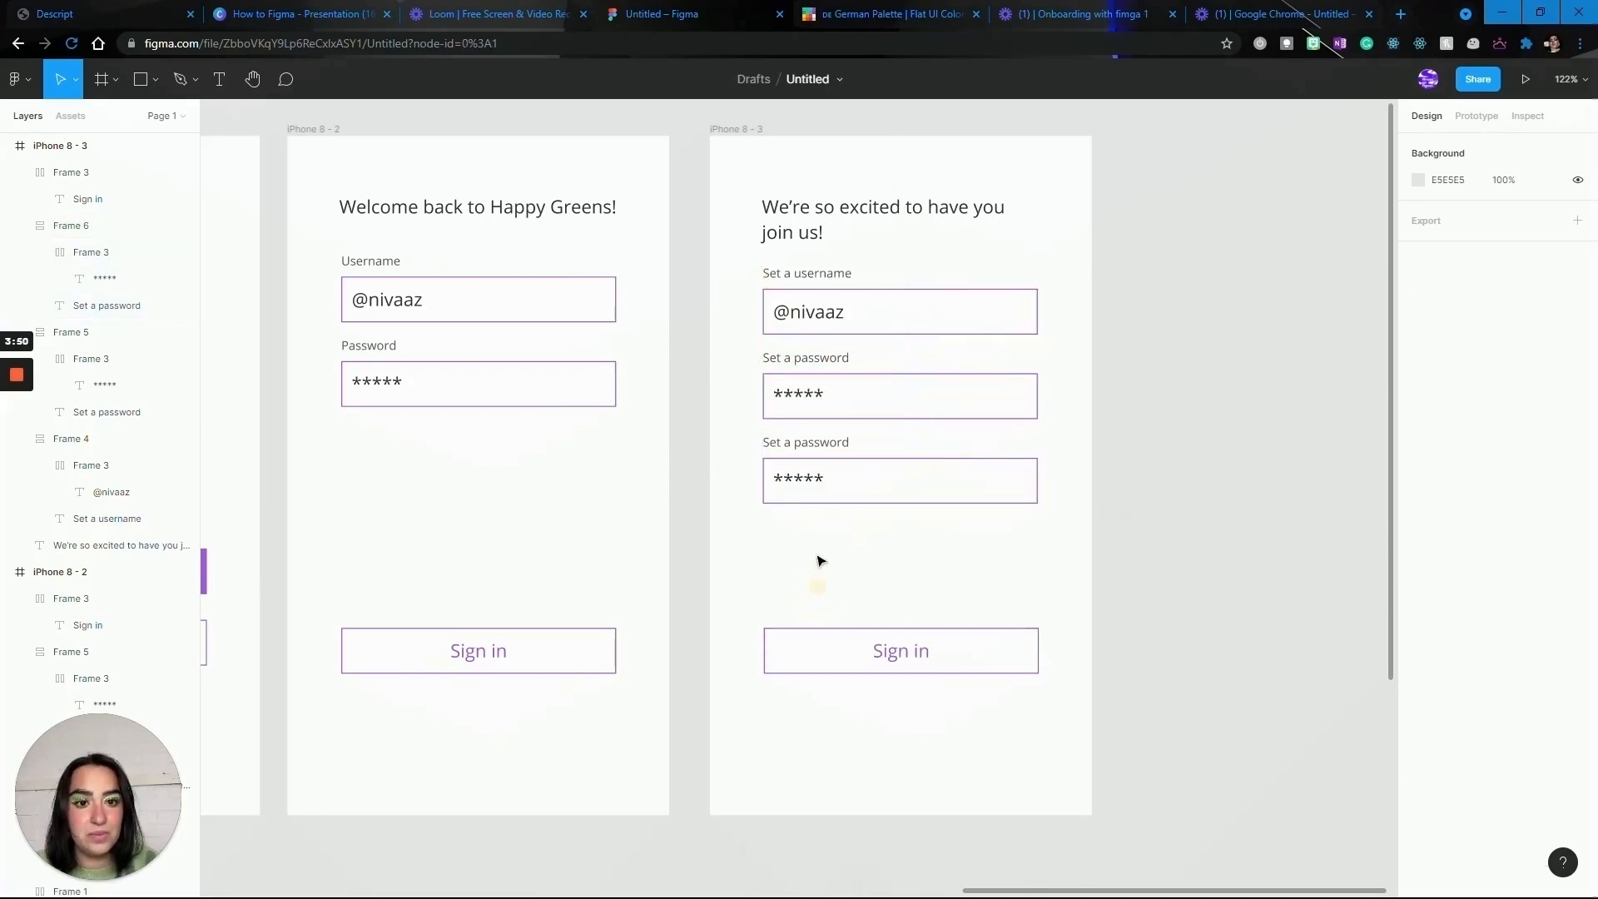
Change the label of the lowest field on the third screen to "Confirm password"
click(817, 454)
double_click(815, 444)
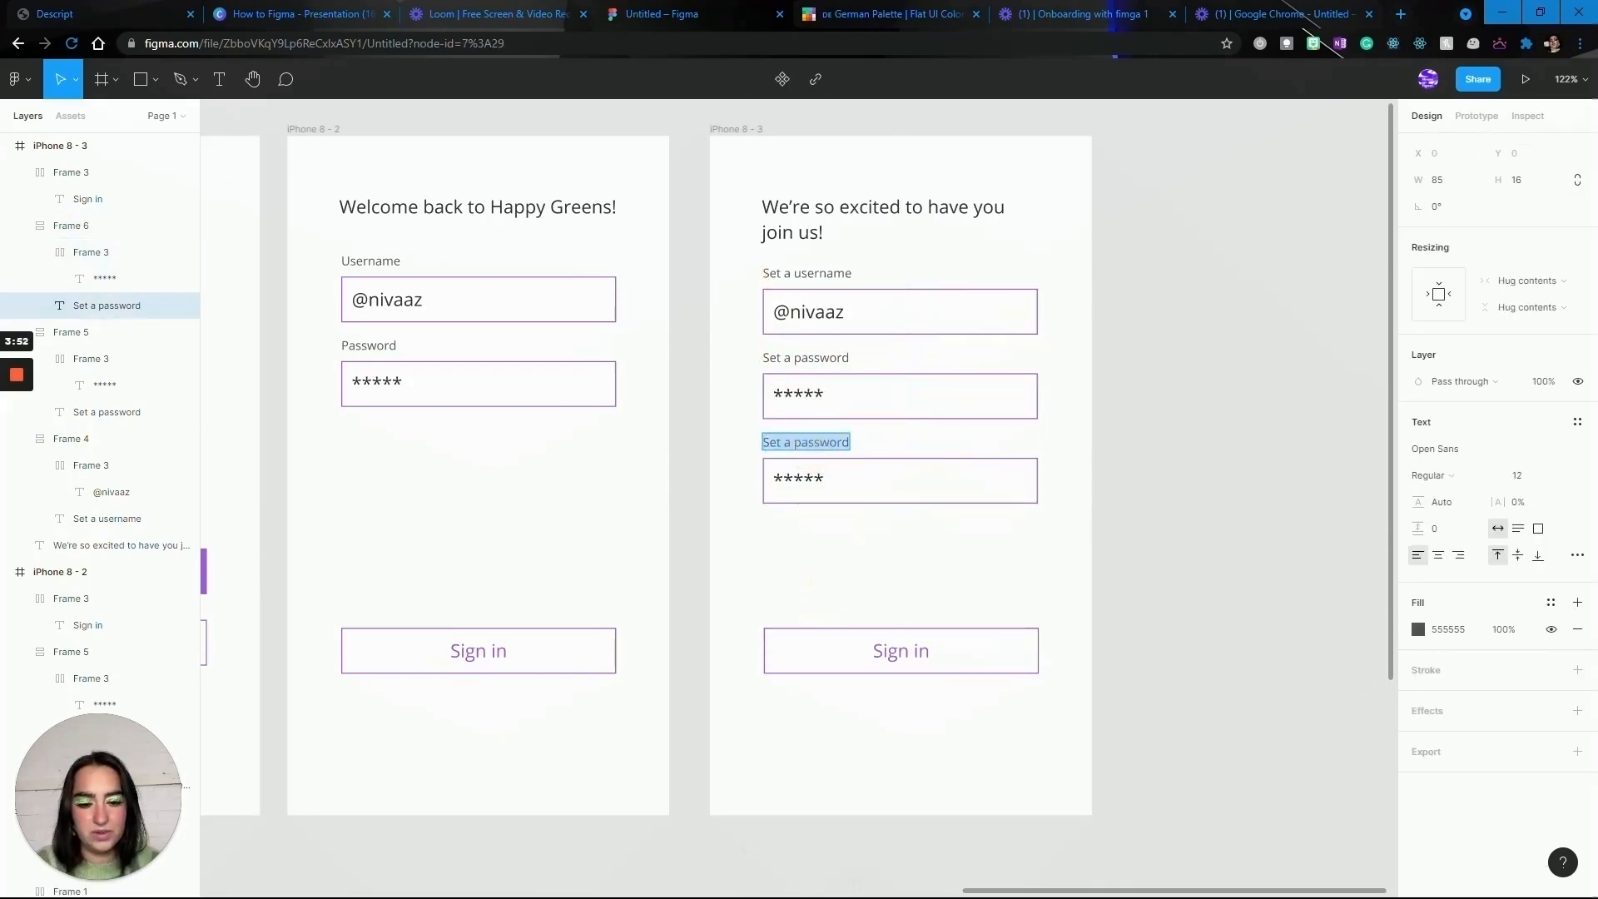
text(Confirm password)
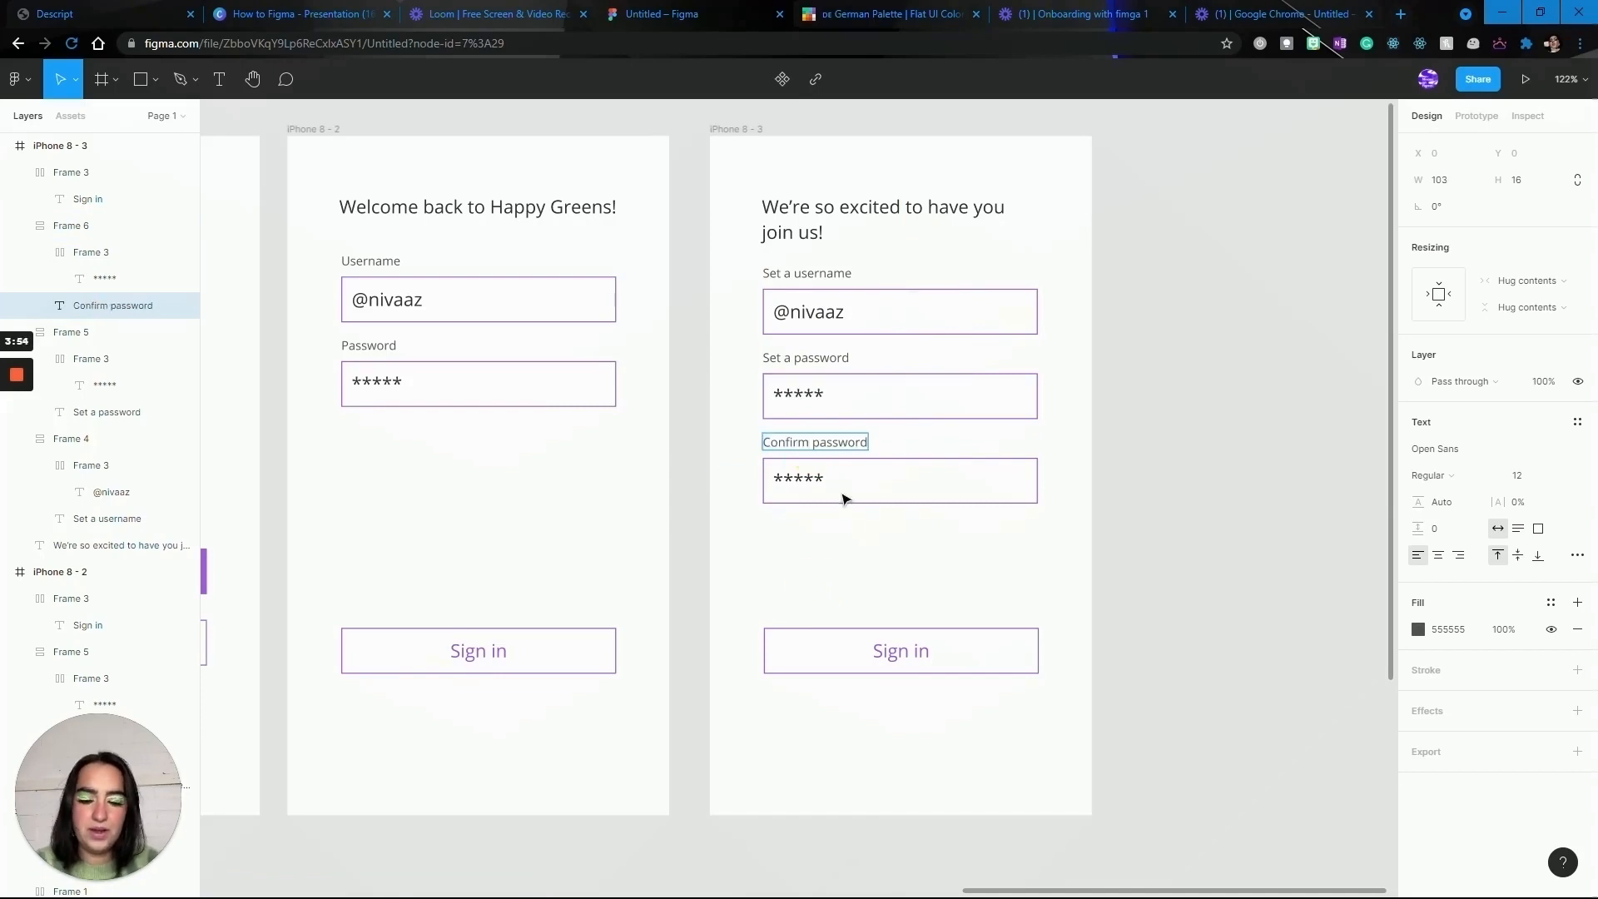
click(856, 552)
click(822, 560)
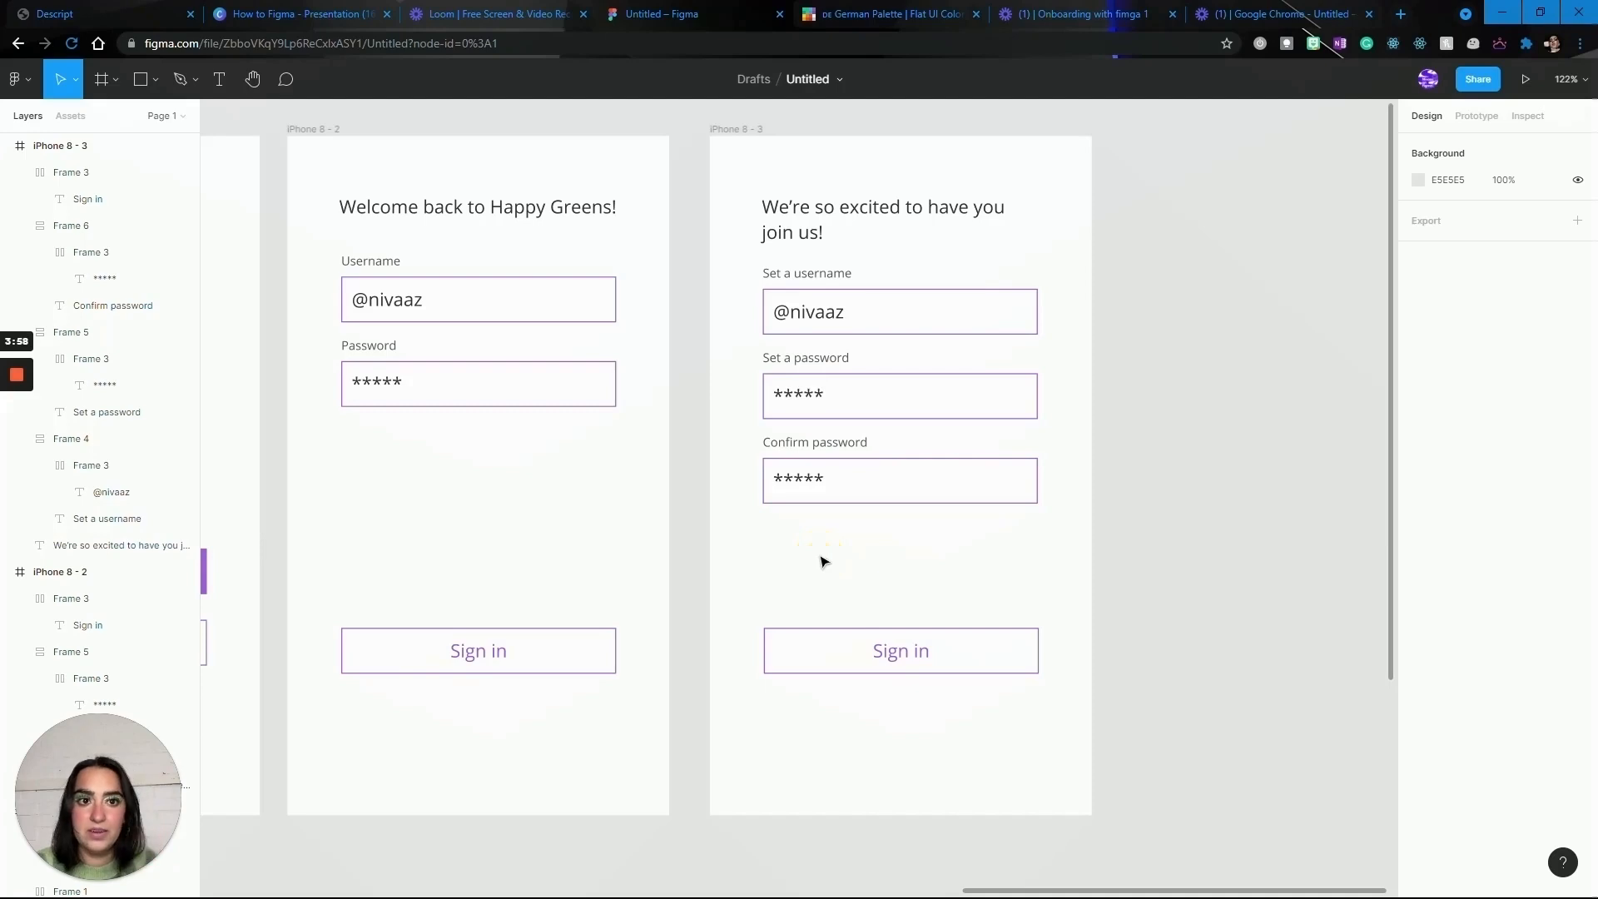
Replace the third screen's Sign in button with a copy of the start screen's filled purple Sign up button
scroll(821, 560, down, 5)
scroll(822, 560, up, 5)
scroll(822, 560, down, 5)
scroll(822, 560, up, 2)
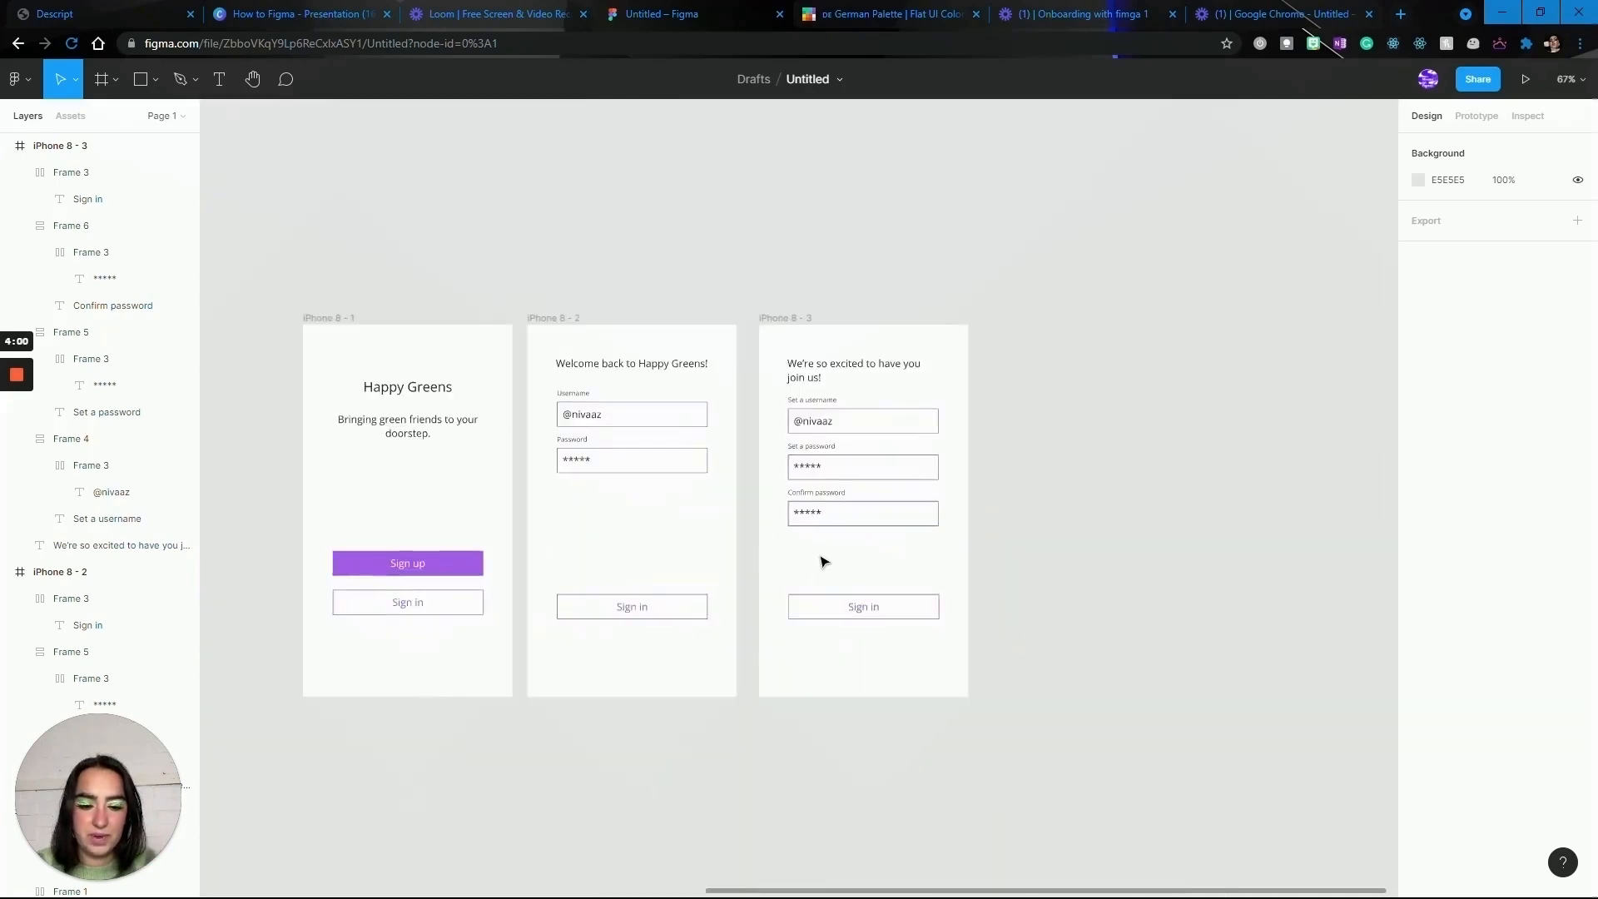
scroll(822, 560, up, 2)
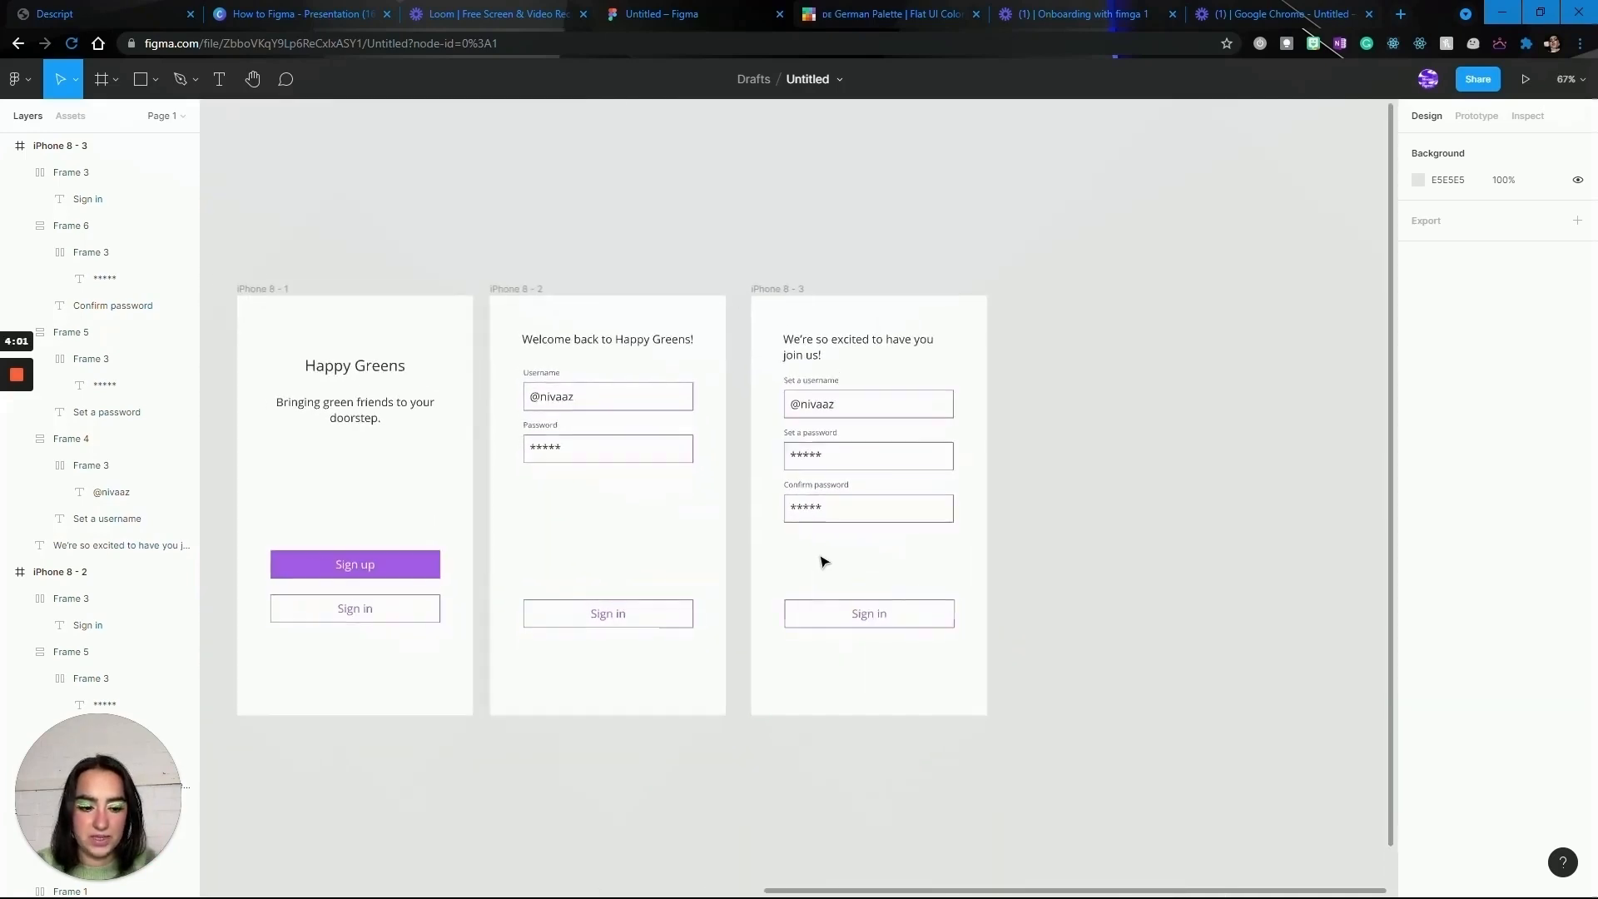
click(911, 612)
key(Delete)
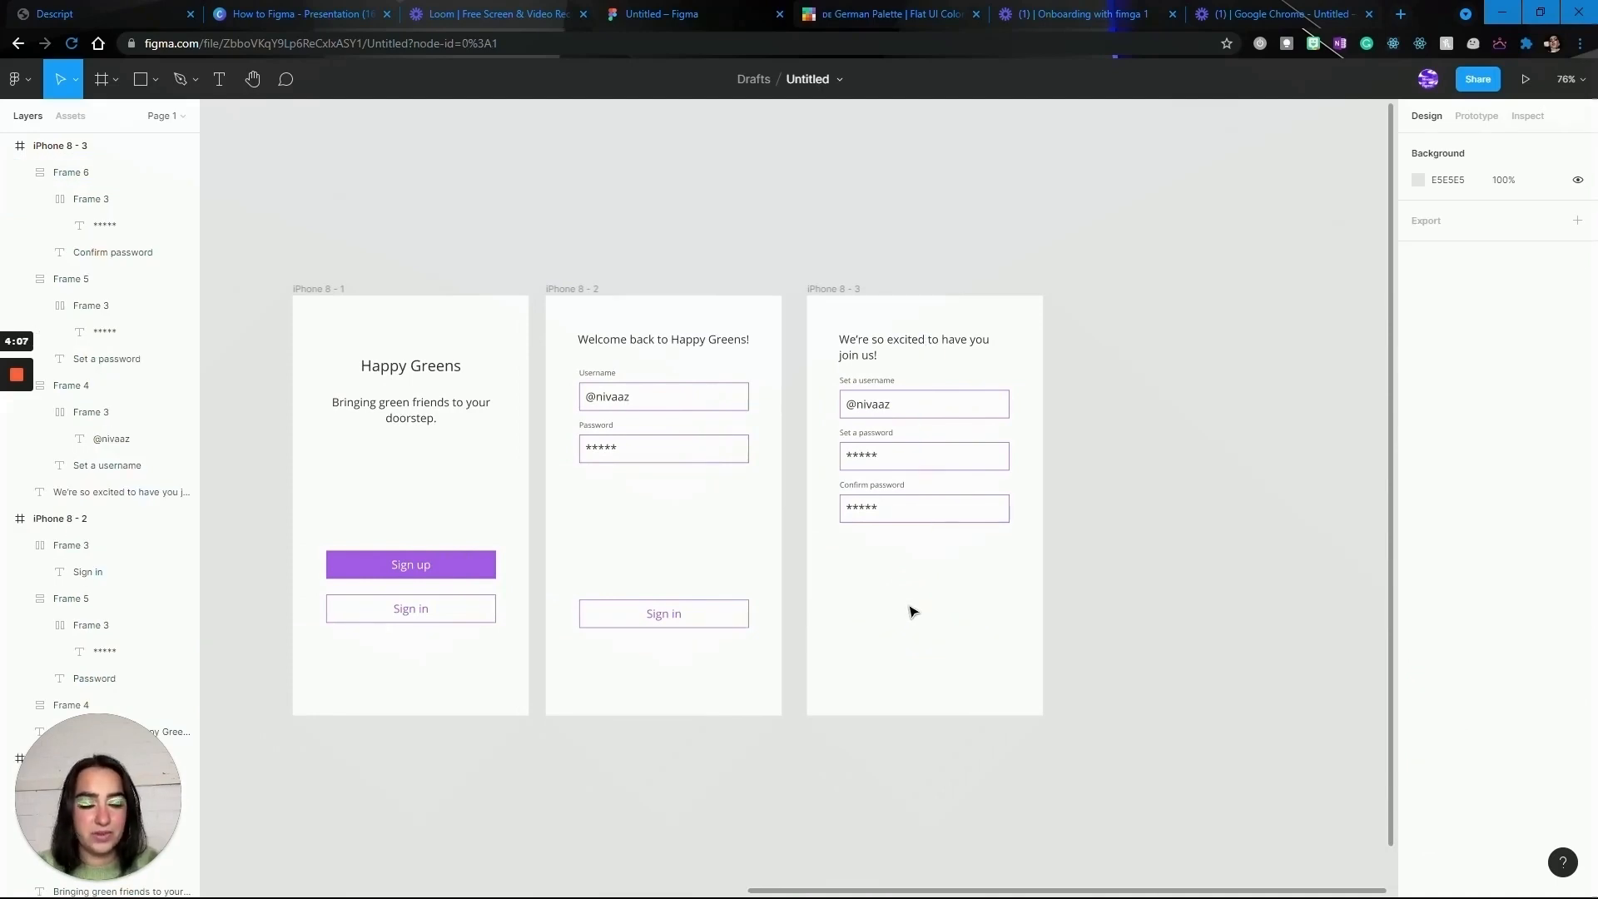
click(419, 570)
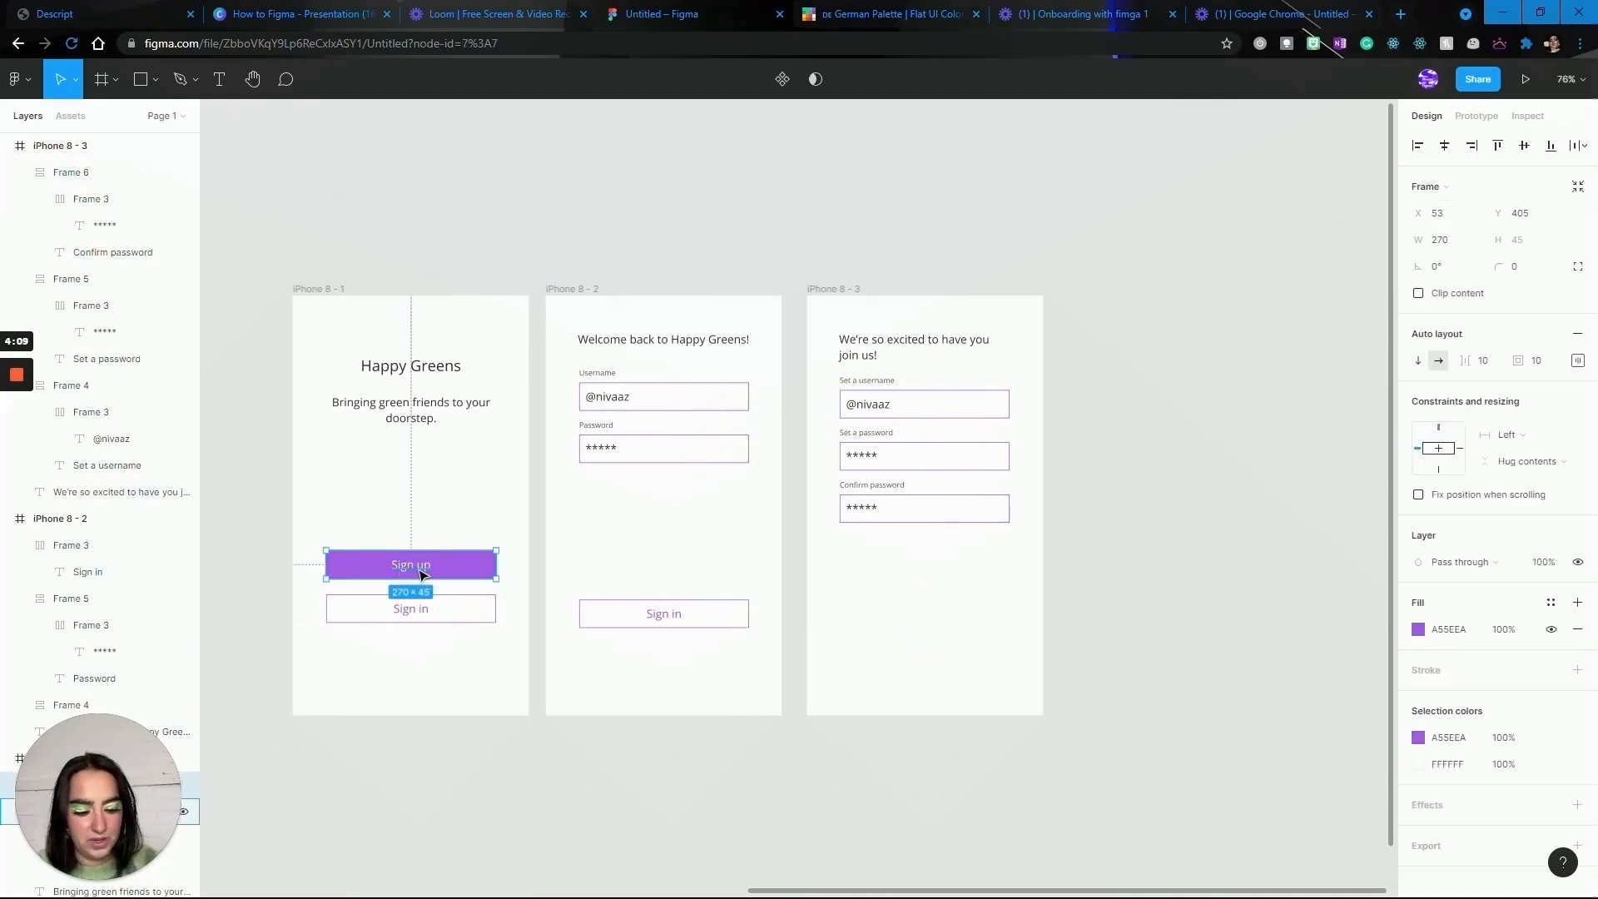
key(ctrl+v)
drag(419, 570, 936, 618)
click(874, 686)
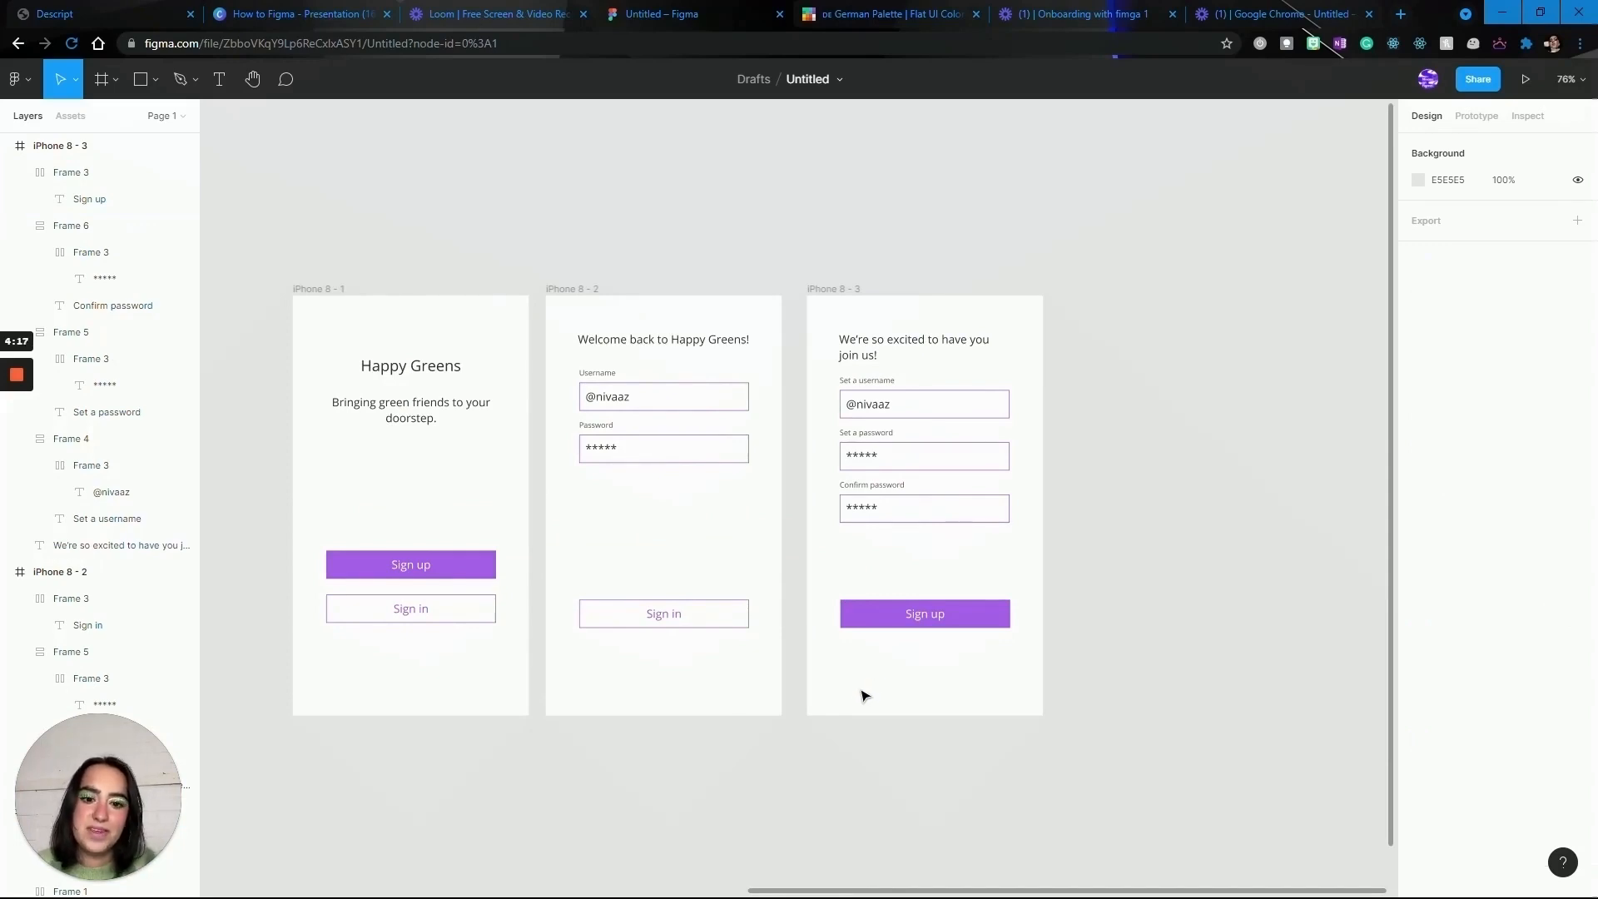
right_click(867, 687)
click(829, 686)
scroll(827, 682, up, 1)
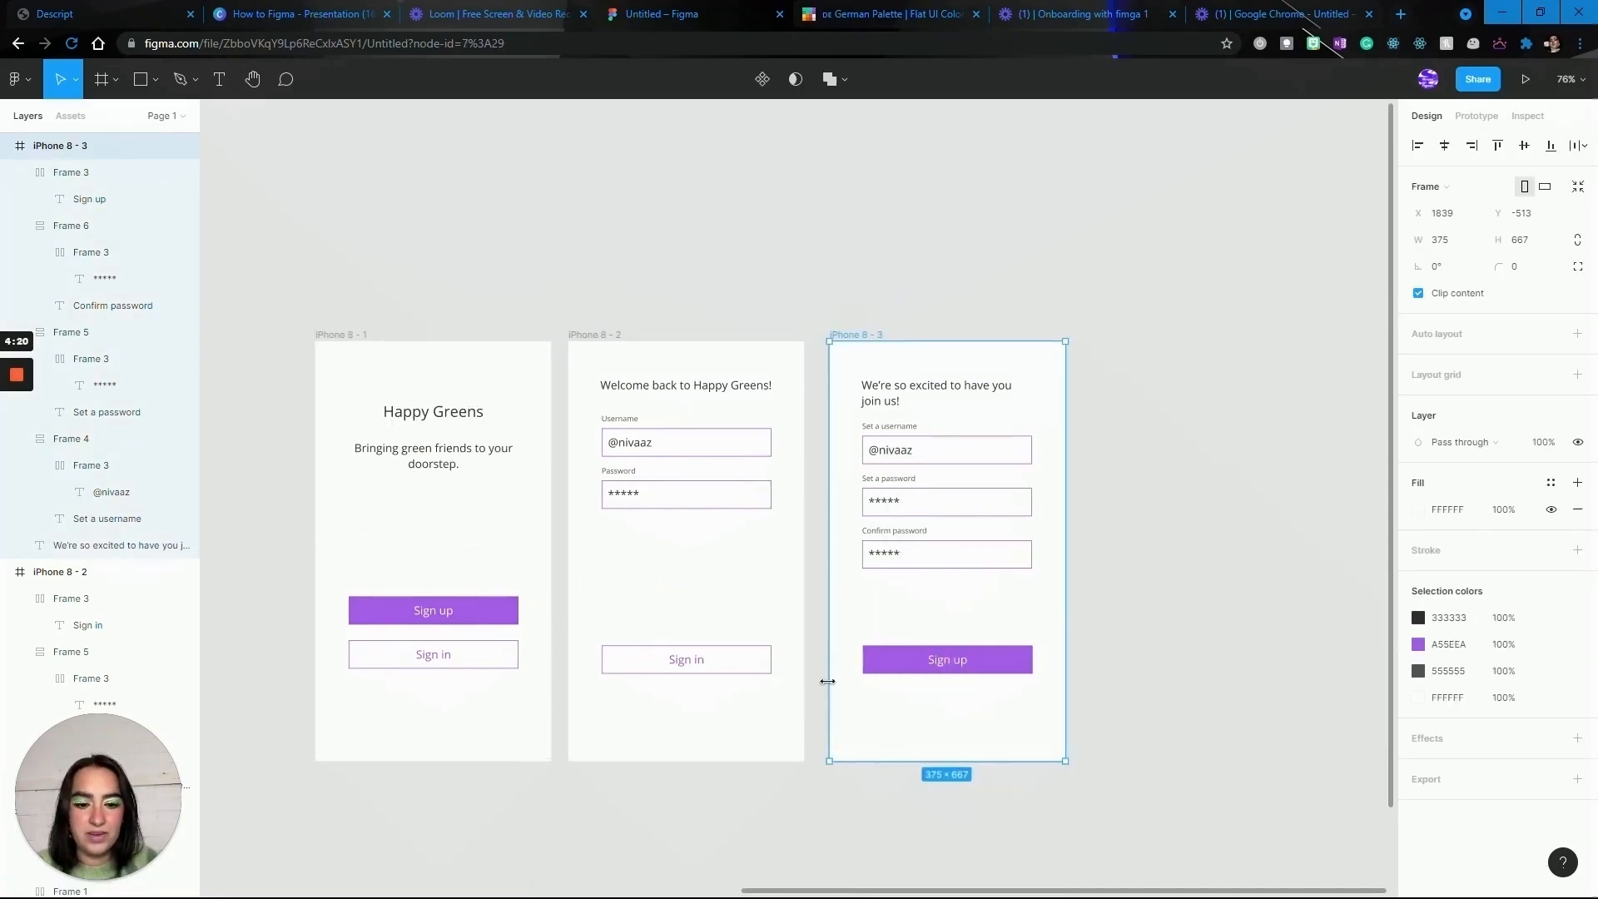
click(826, 726)
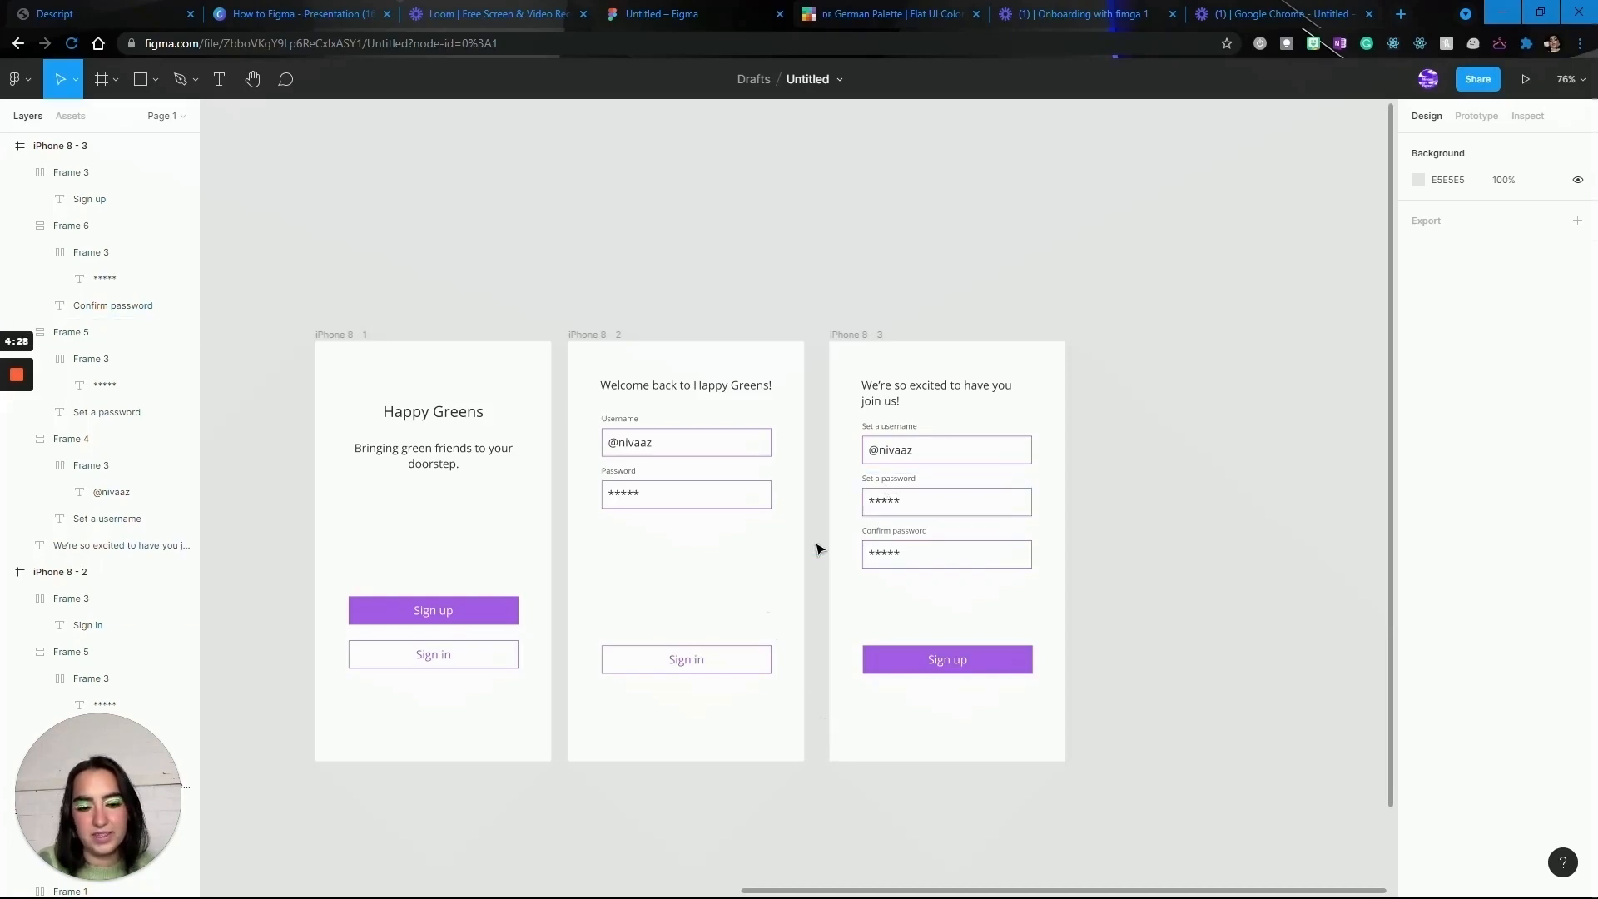
scroll(818, 550, up, 3)
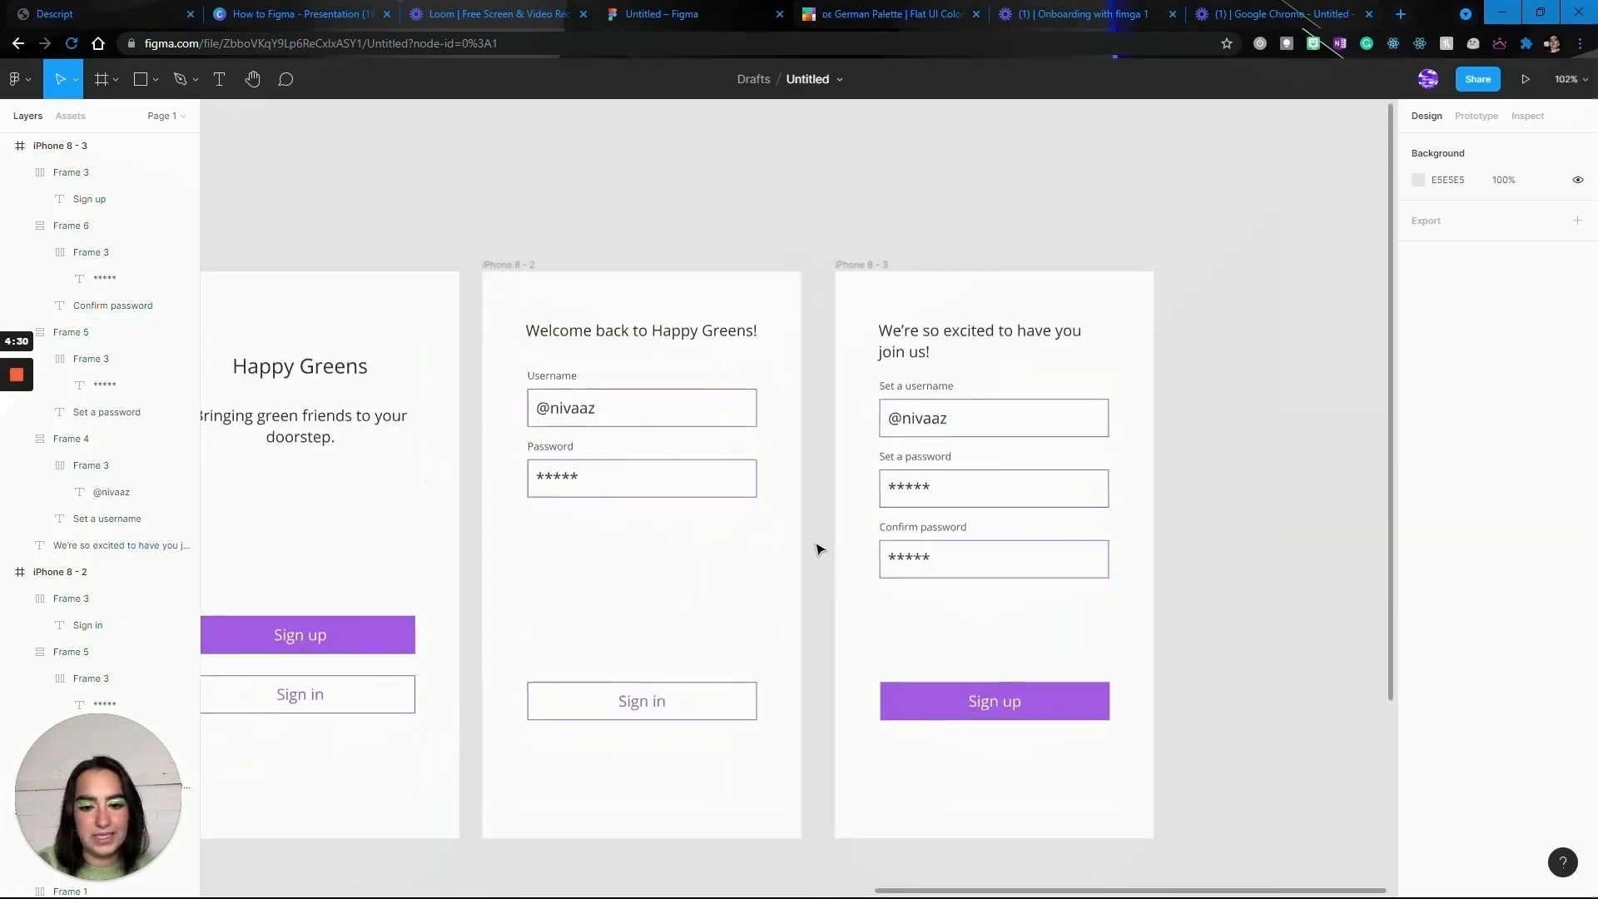
scroll(818, 549, down, 3)
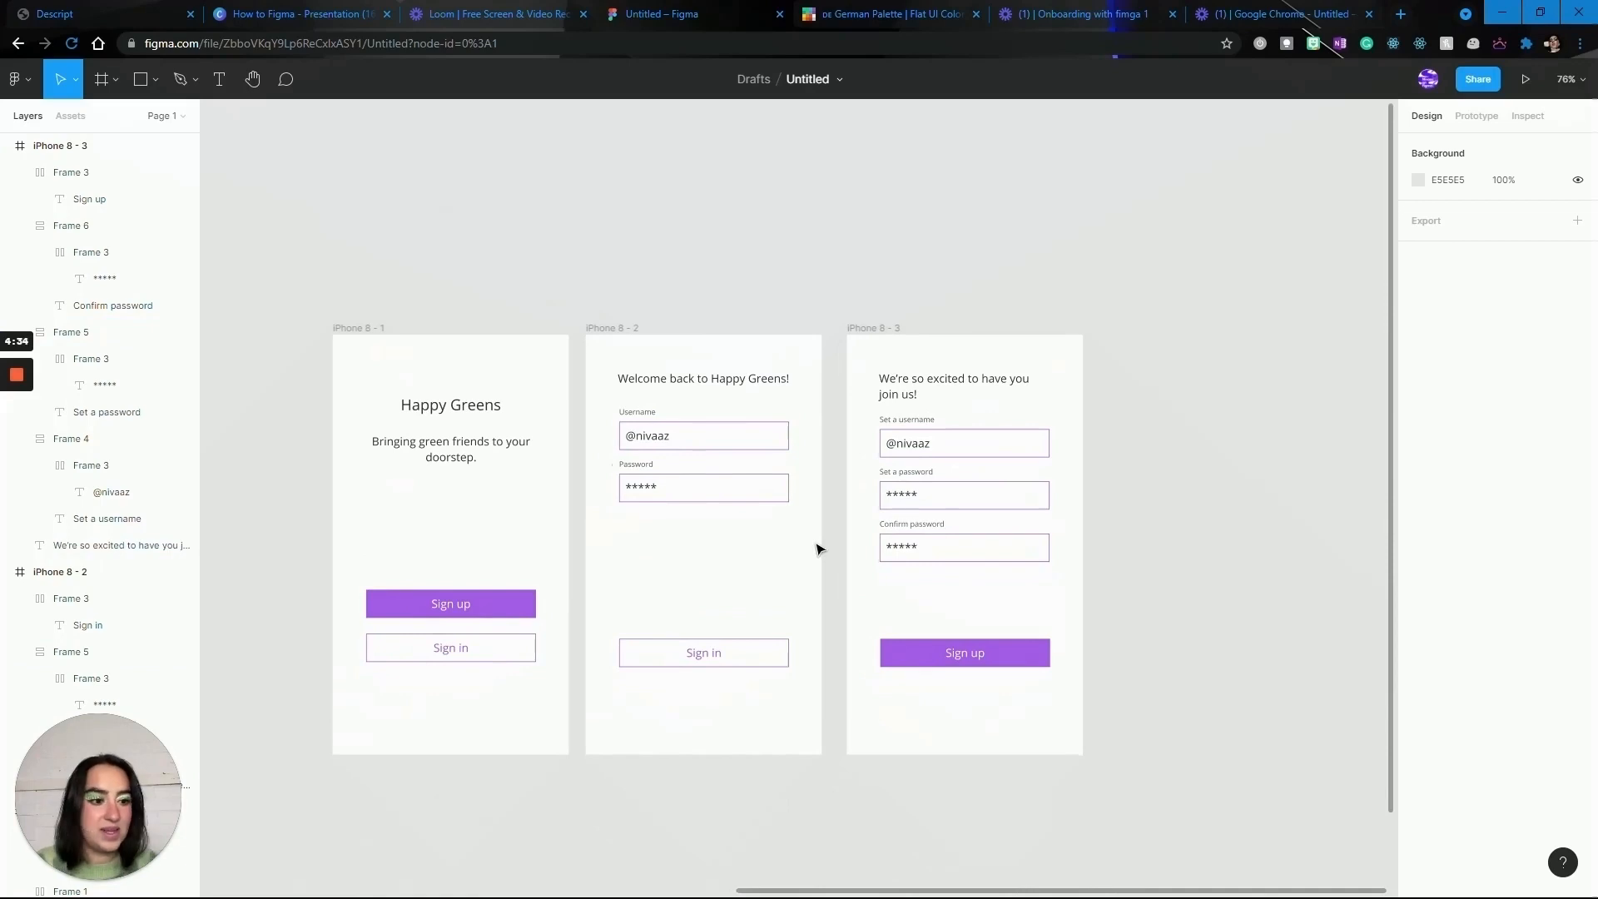